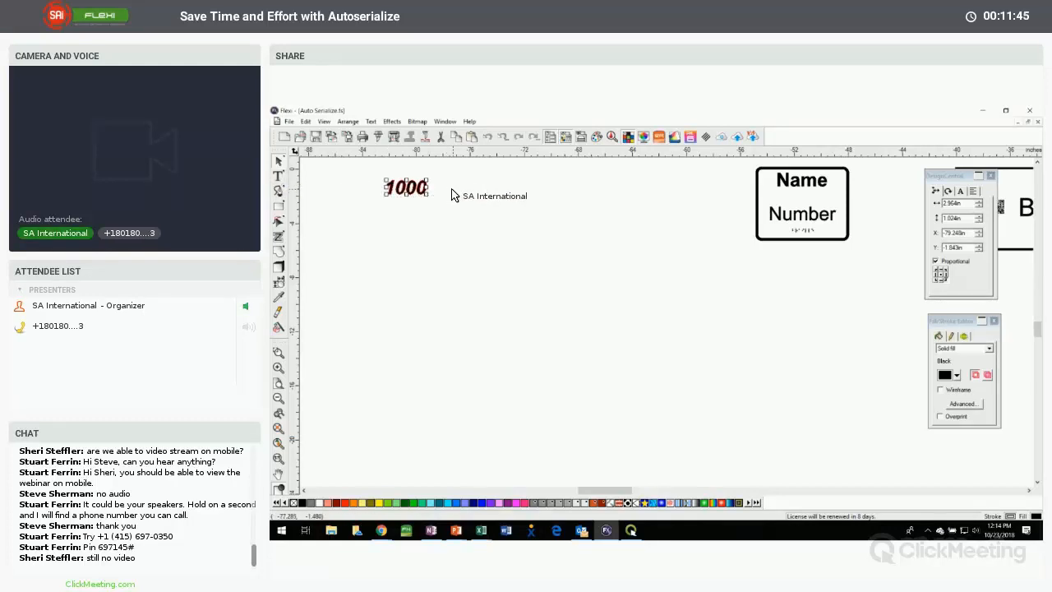
Start Auto Serialize on the 1000 text with 25 copies, 1 column, and 1.000 in column and row spacing
left_click(348, 122)
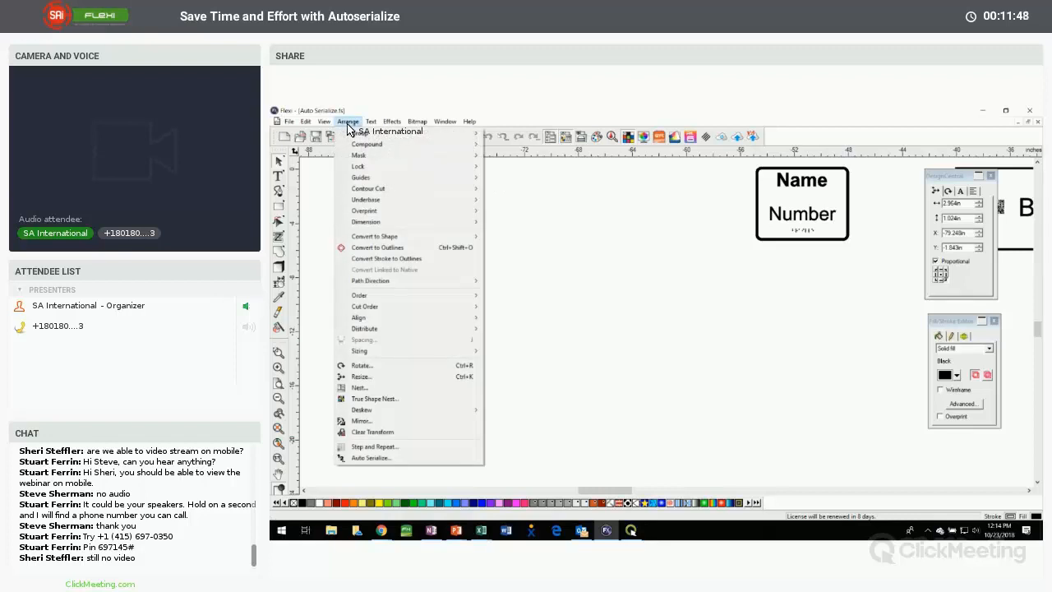
left_click(379, 458)
left_click_drag(604, 234, 518, 188)
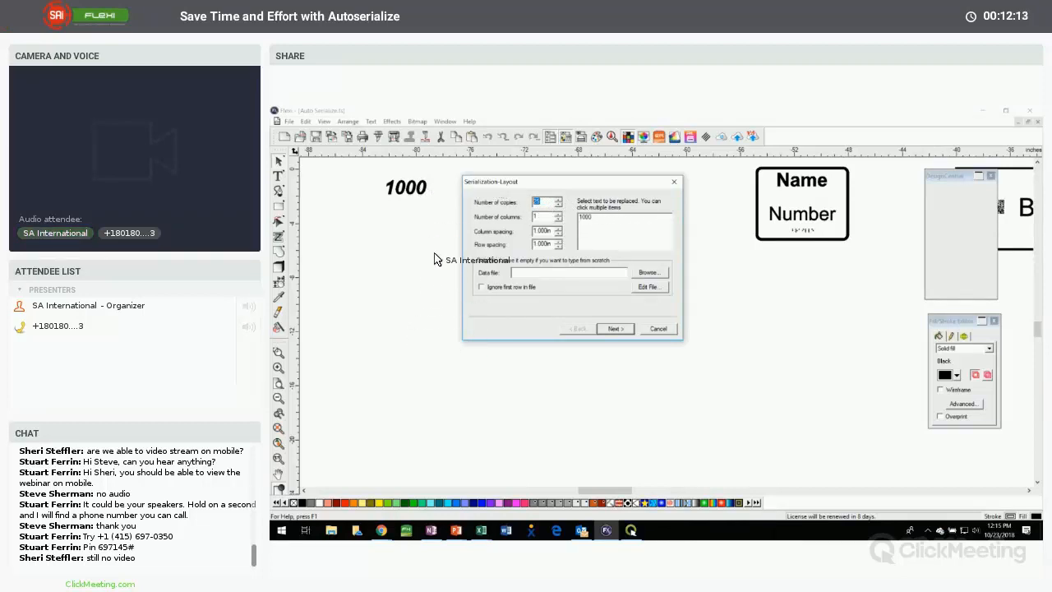
left_click(542, 217)
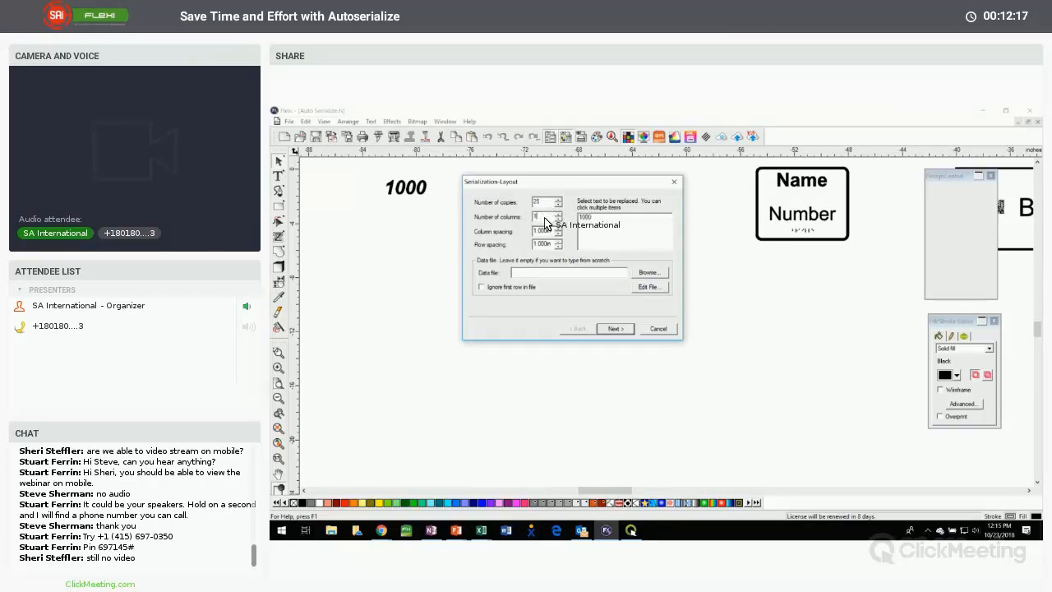
left_click_drag(567, 182, 615, 177)
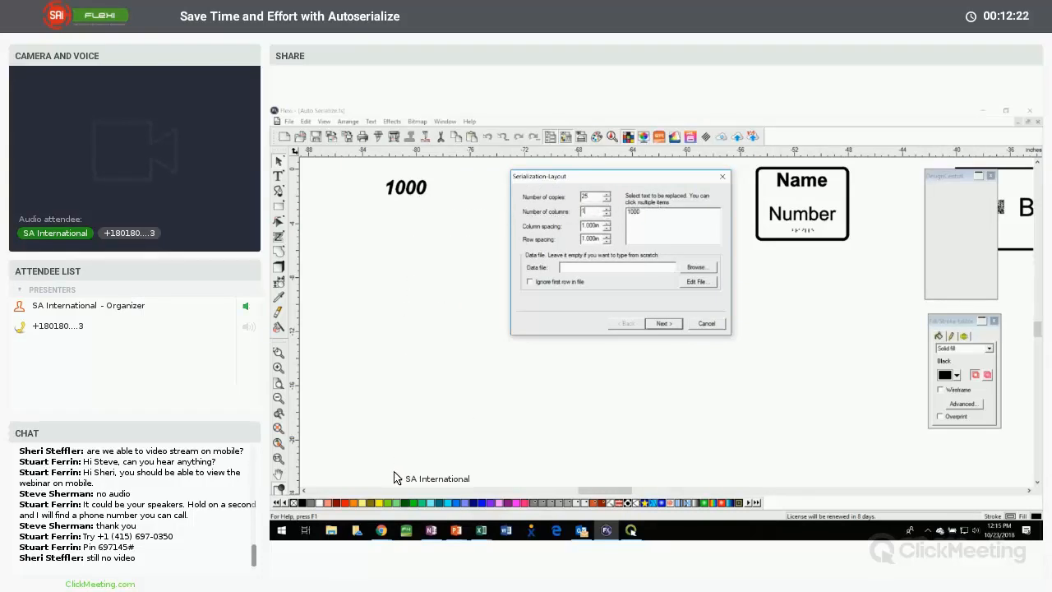
left_click(606, 208)
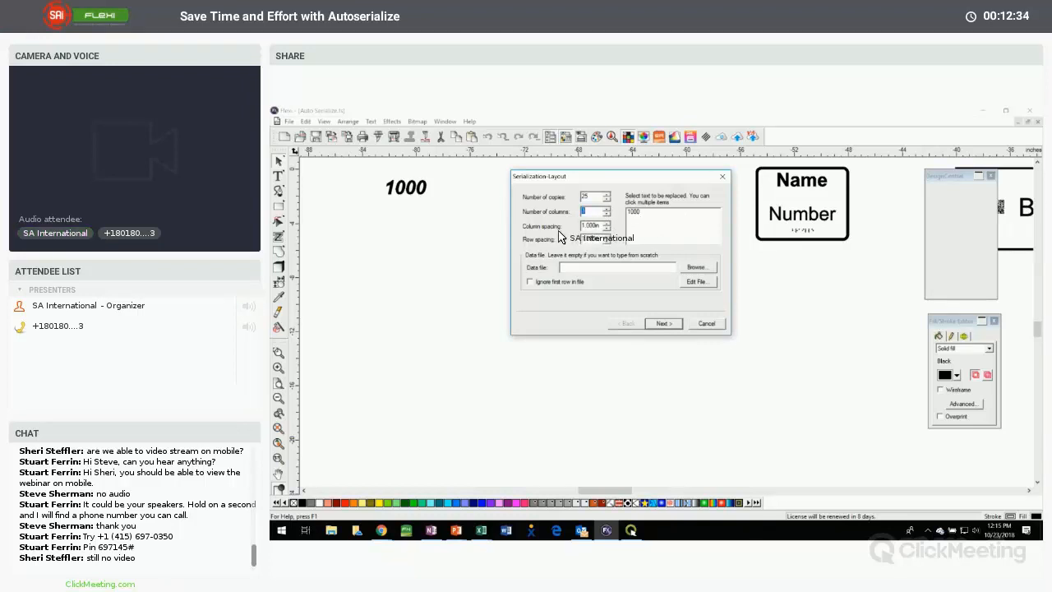
key("Tab")
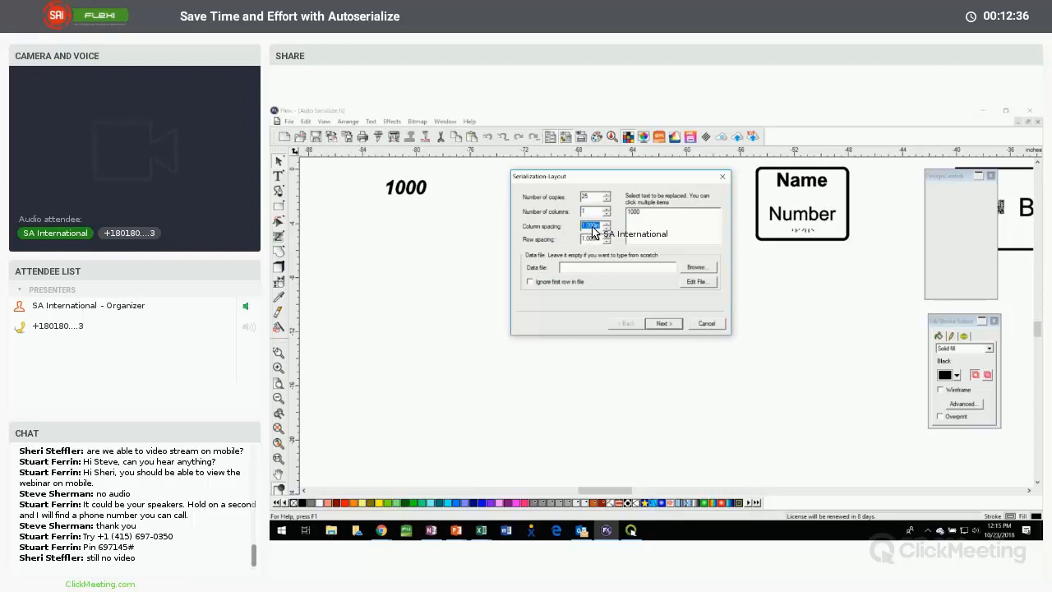
key("Tab")
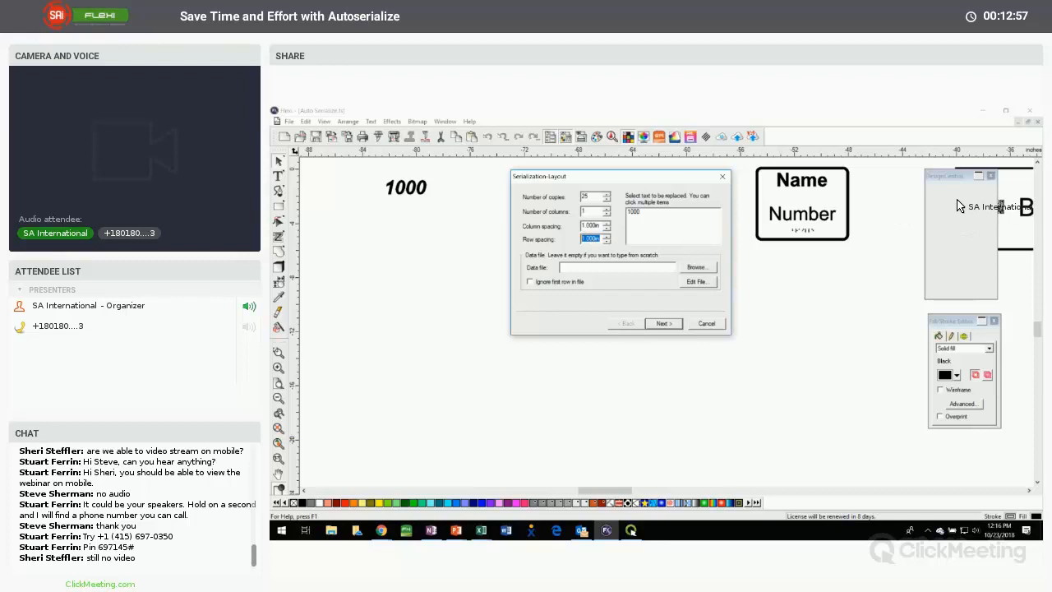
Choose 1000 as the text to be replaced and proceed to the serialization data source
left_click(633, 212)
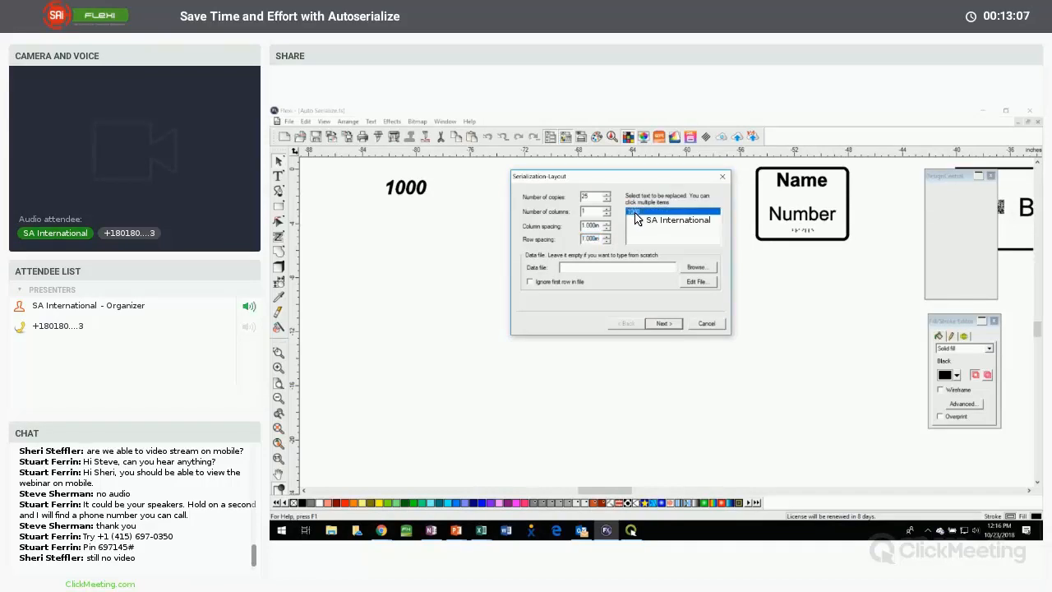
left_click(632, 212)
left_click(634, 212)
left_click(665, 324)
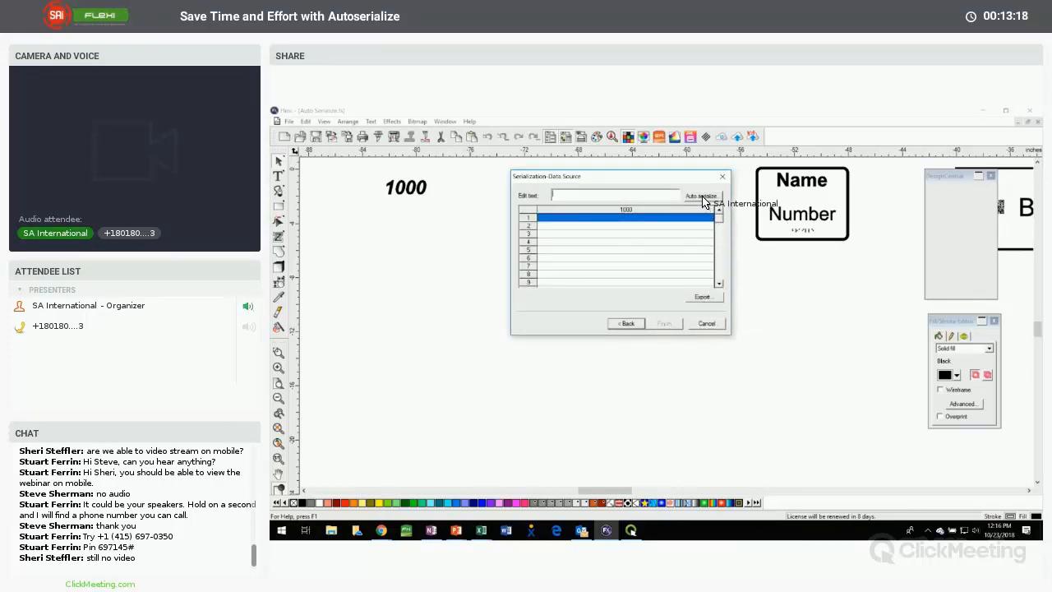
Fill the data source with a numeric series starting at 1001 in increments of 1, and generate the copies
left_click(700, 199)
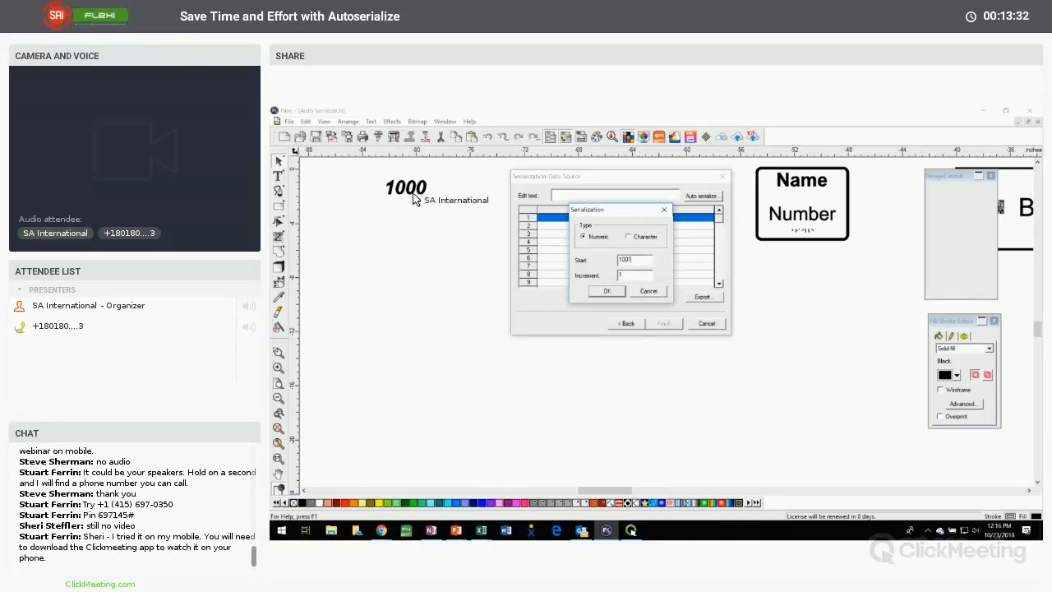
left_click(607, 291)
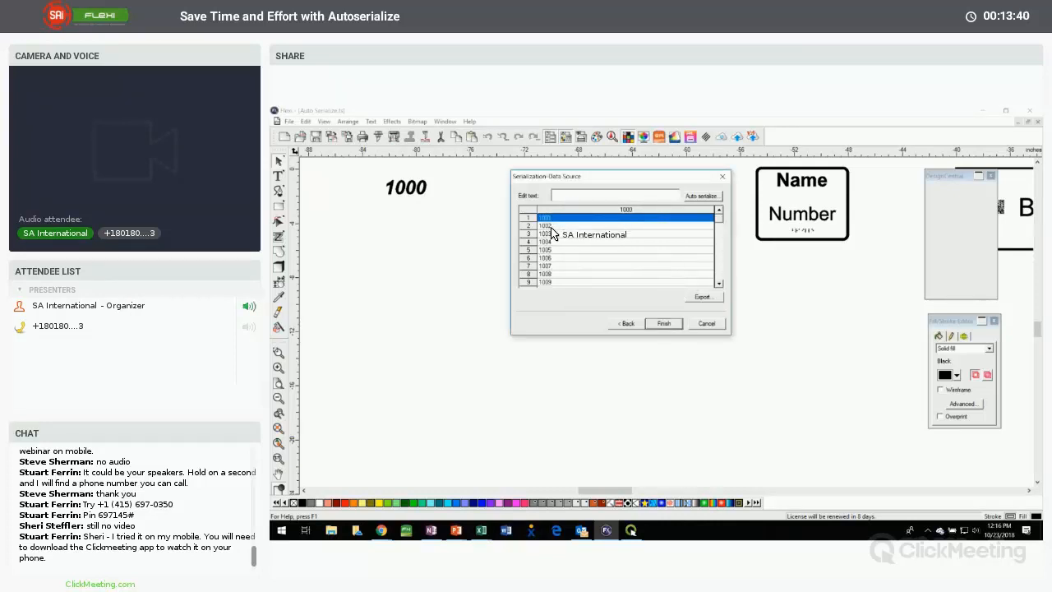
left_click(720, 237)
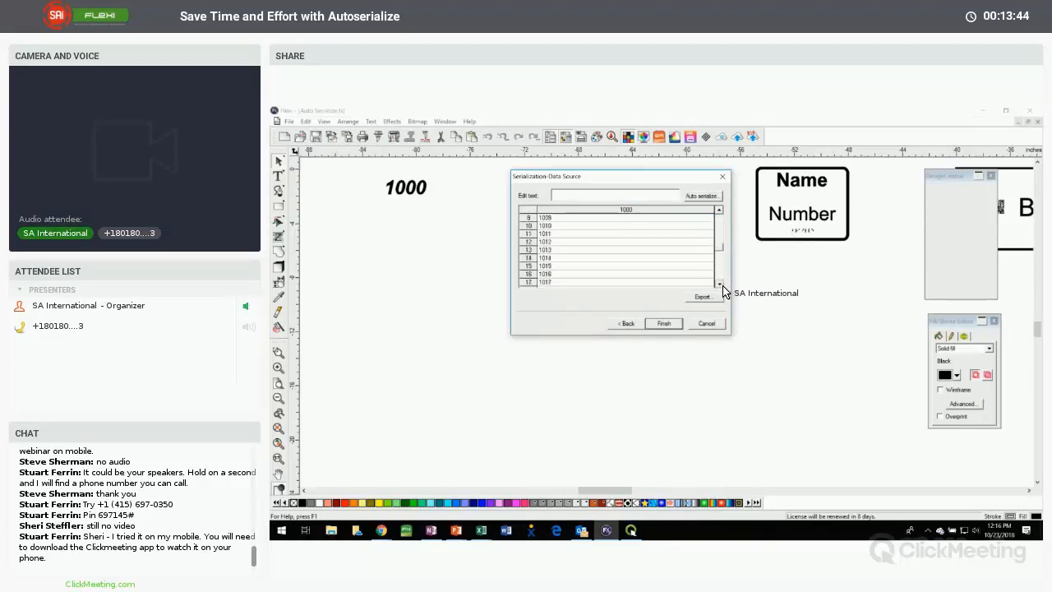
left_click(719, 282)
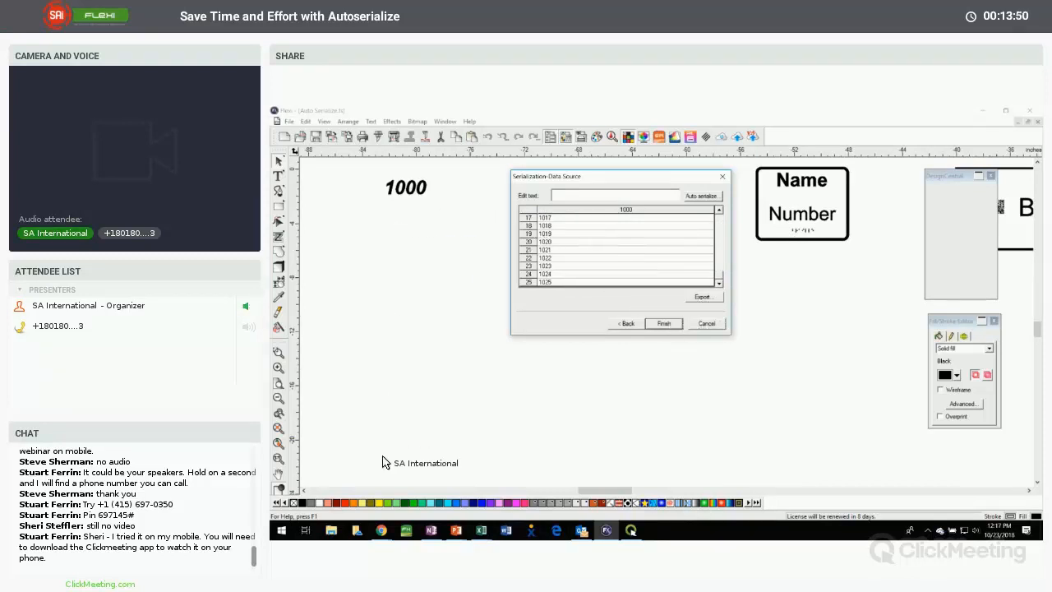
left_click(663, 324)
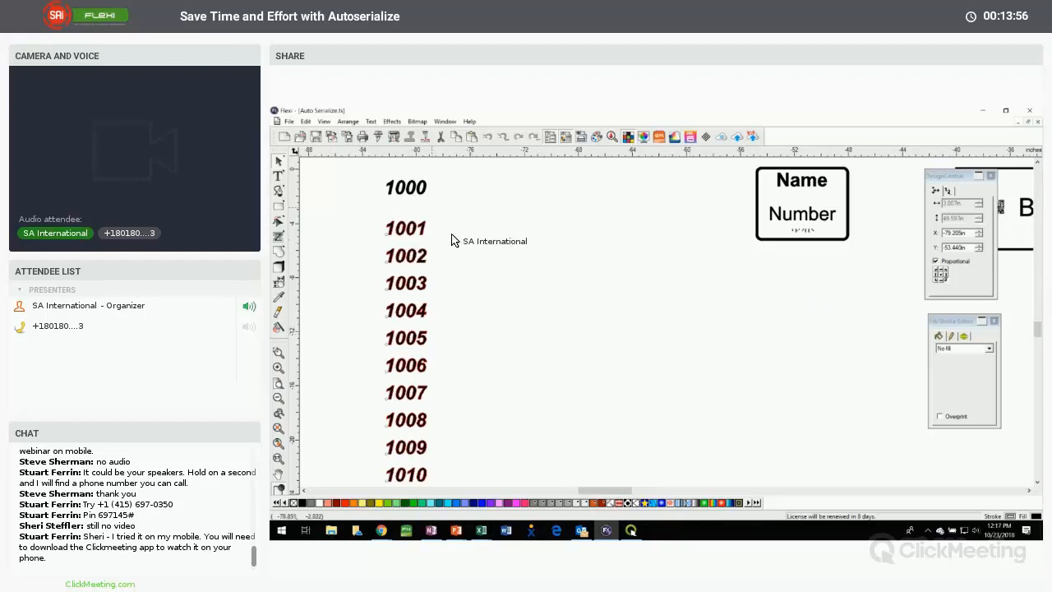
Rearrange the generated numbers 1001 to 1025 into 2 columns
left_click(498, 262)
scroll(500, 262, "down", 4)
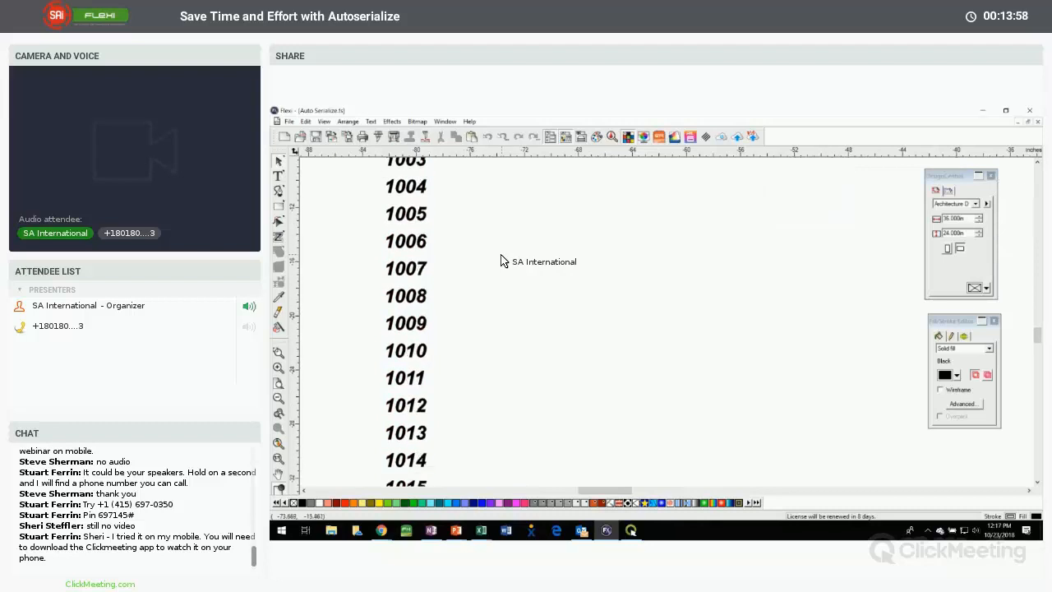
scroll(500, 261, "down", 5)
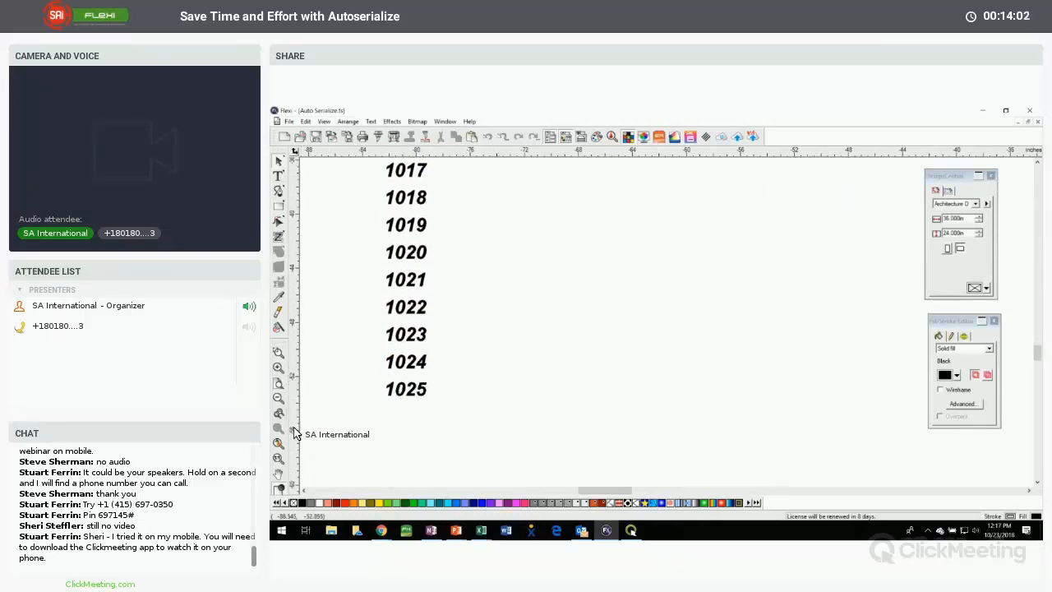
left_click(278, 397)
scroll(471, 382, "up", 1)
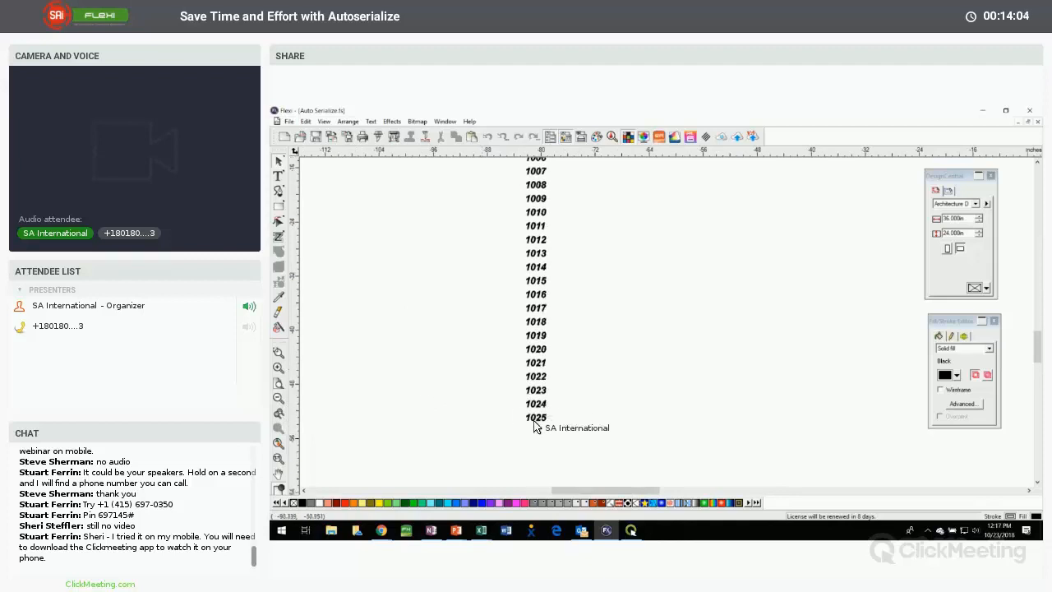
left_click_drag(567, 436, 499, 188)
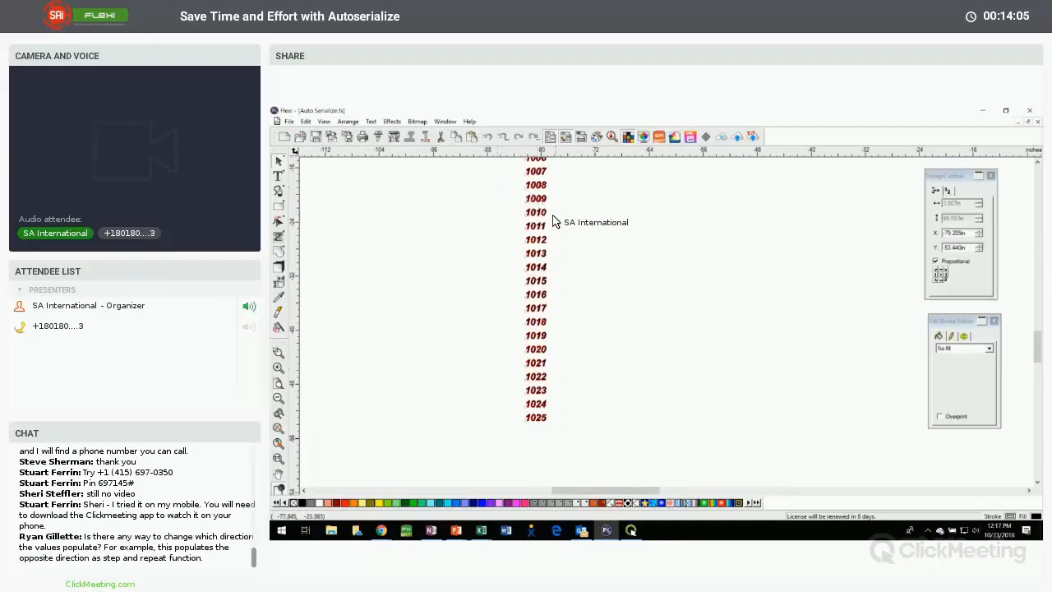
scroll(567, 223, "up", 4)
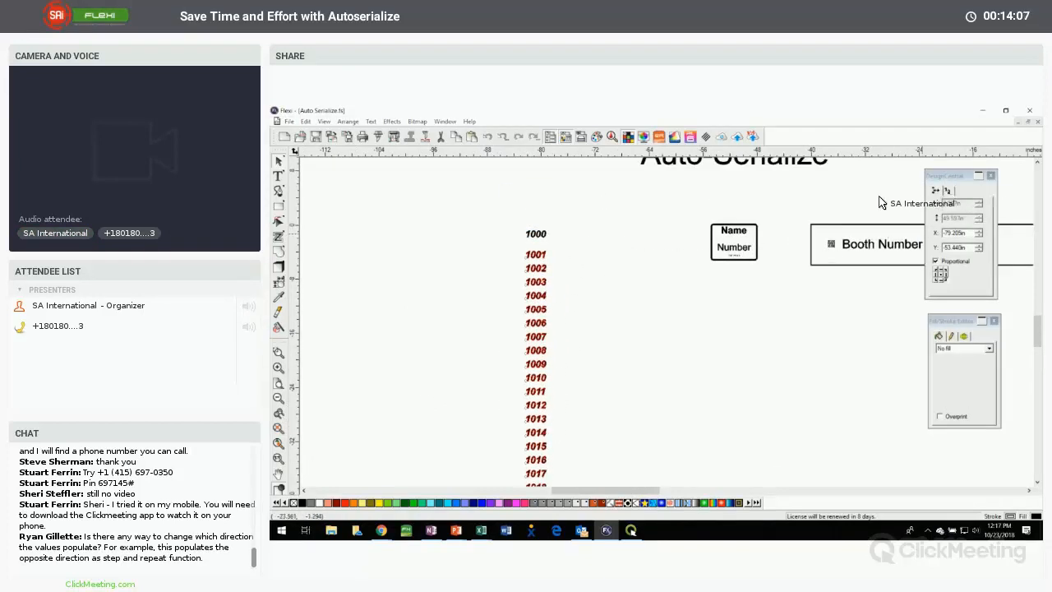
left_click_drag(944, 175, 593, 233)
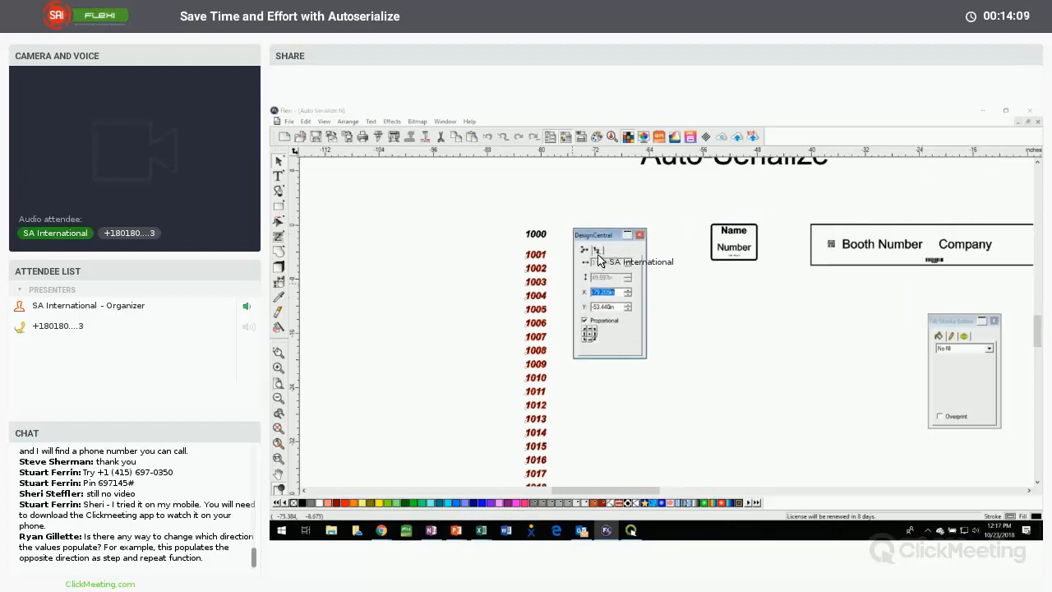
left_click(598, 253)
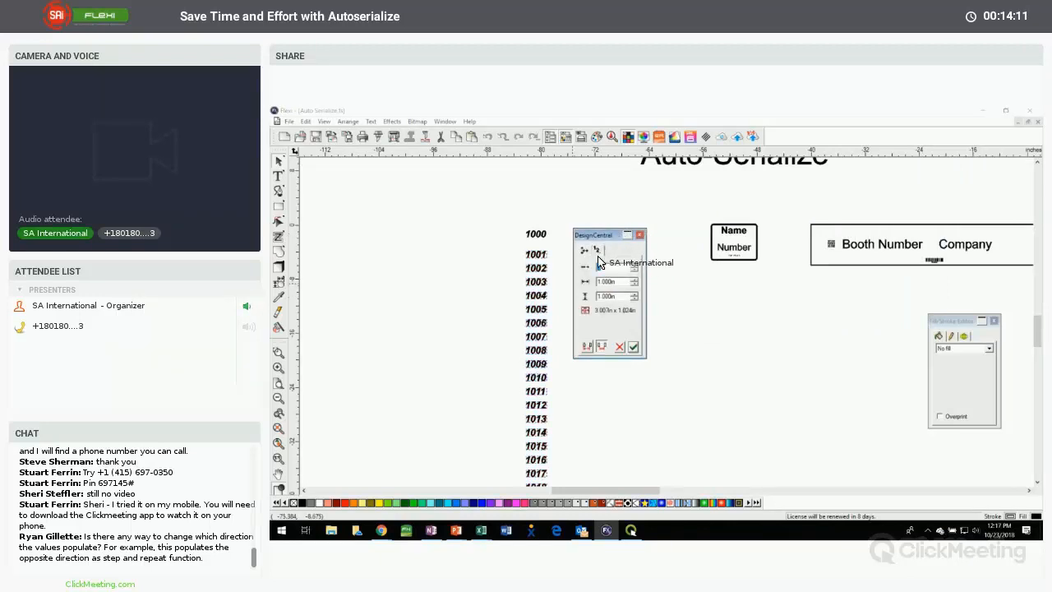
left_click(633, 265)
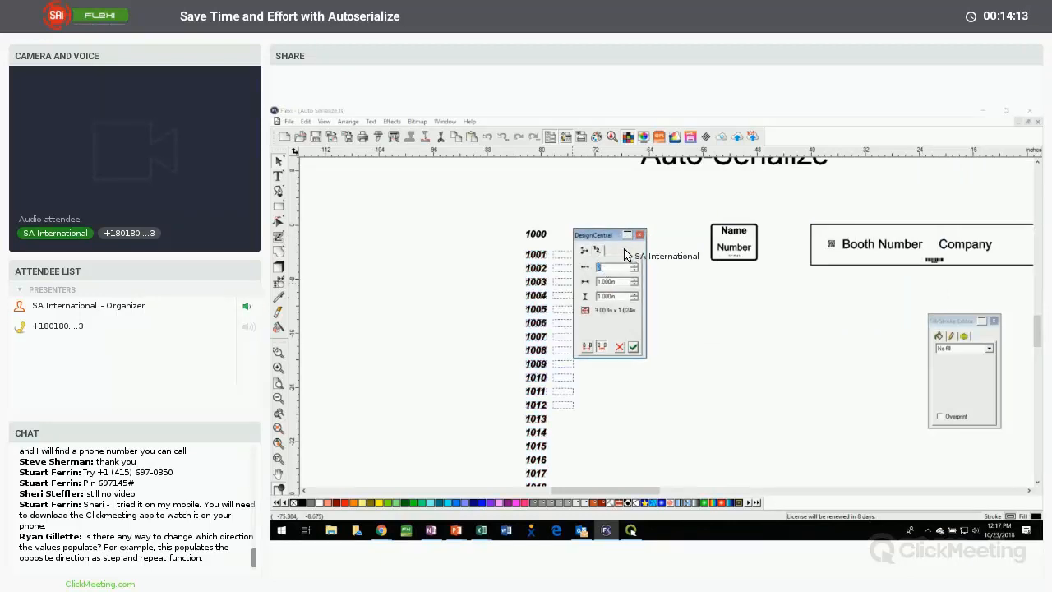
Reduce the row spacing of the two-column number group to 0.700 in
left_click(634, 299)
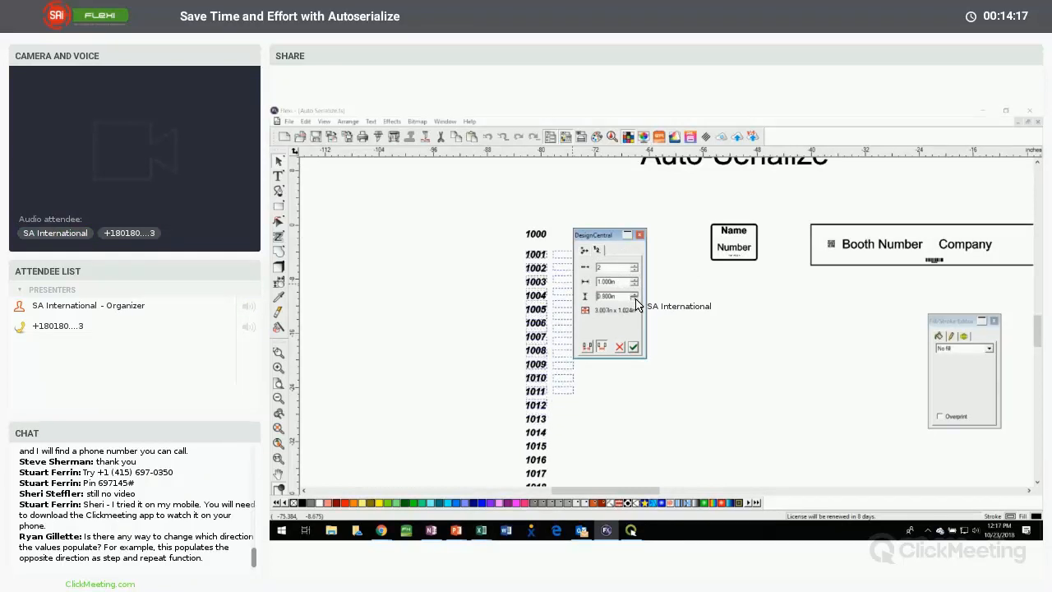
left_click(635, 299)
left_click(634, 299)
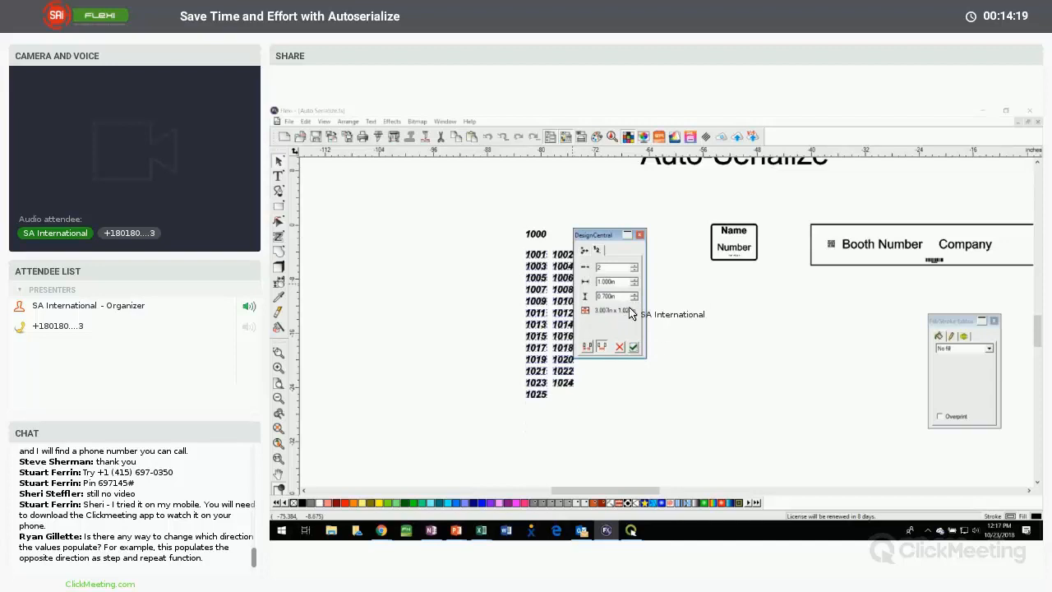
left_click_drag(606, 243, 629, 246)
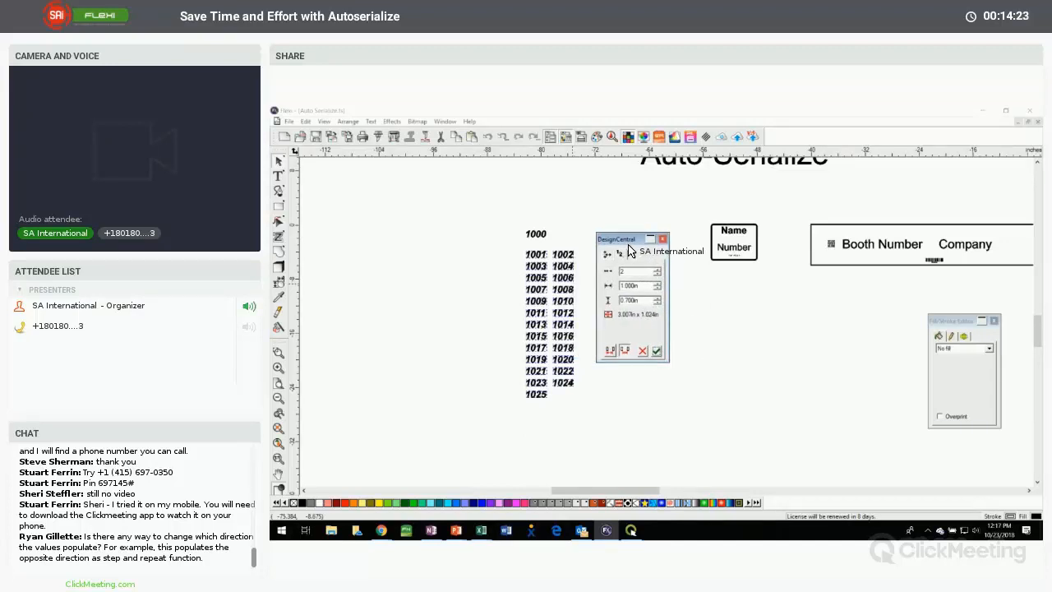
left_click(516, 267)
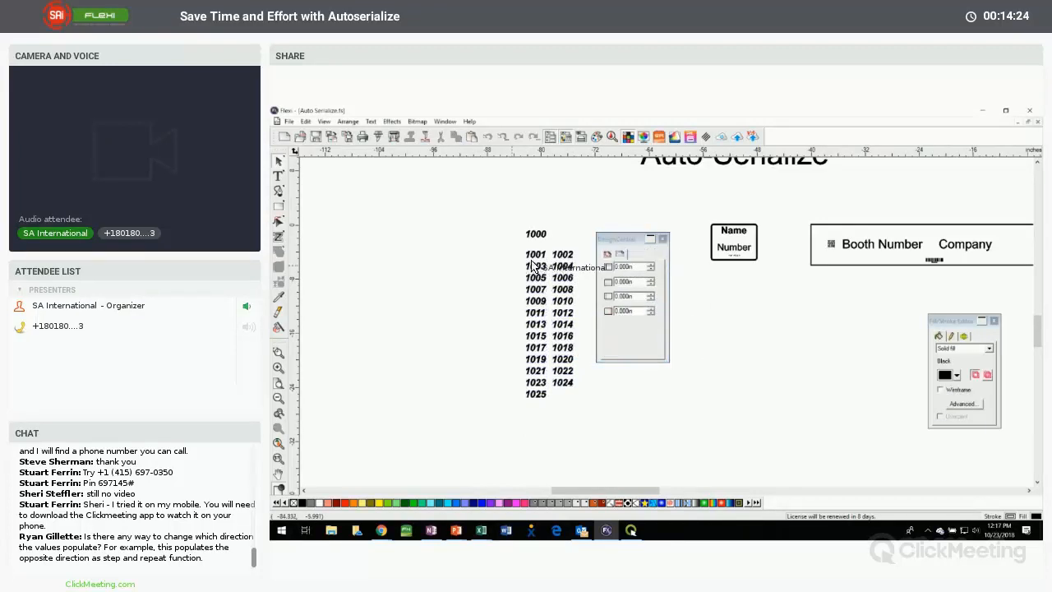
Review the serialization settings of the two-column number group
left_click(587, 274)
left_click(641, 272)
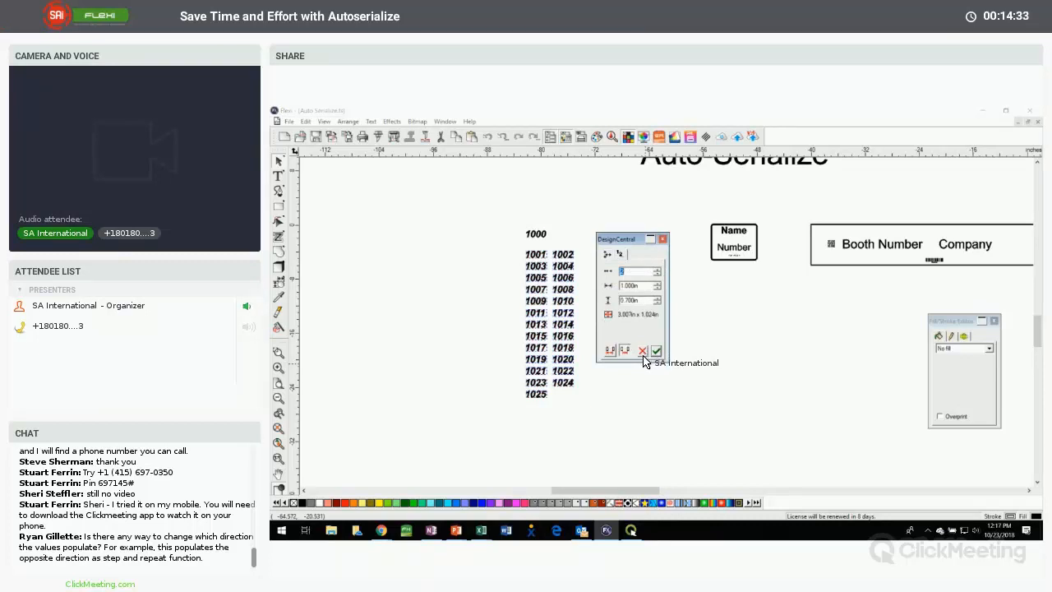
left_click(510, 341)
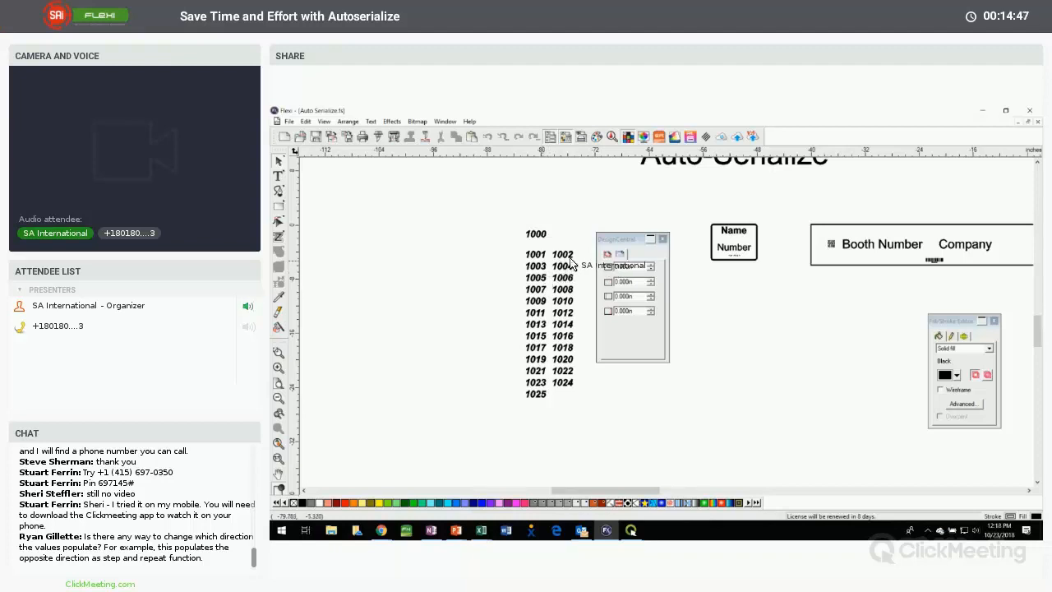
Delete the original 1000 text together with all of its serialized copies
mouse_move(621, 243)
left_mouse_down()
mouse_move(660, 271)
mouse_move(631, 235)
left_mouse_up()
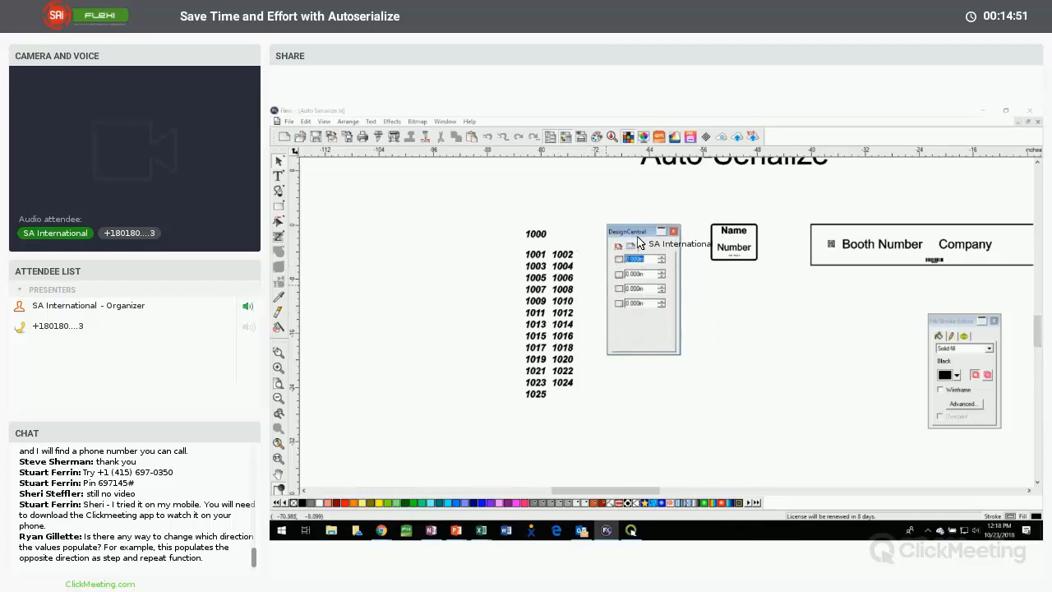
left_click_drag(510, 214, 616, 453)
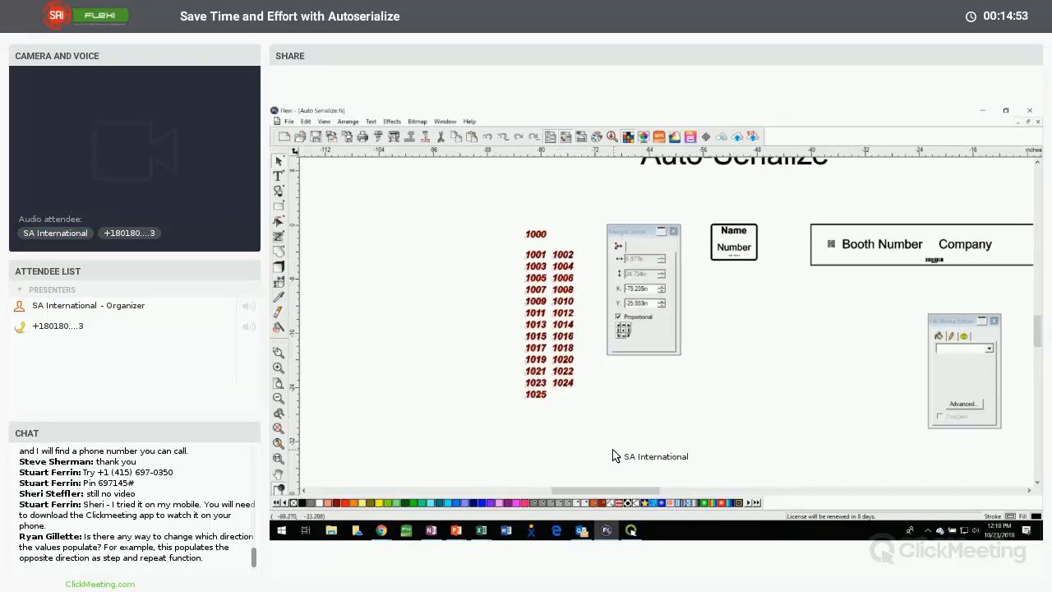
key("Delete")
Draw a rectangle directly below the Booth Number and Company sign, roughly matching the sign's outline in size
left_click_drag(655, 491, 691, 491)
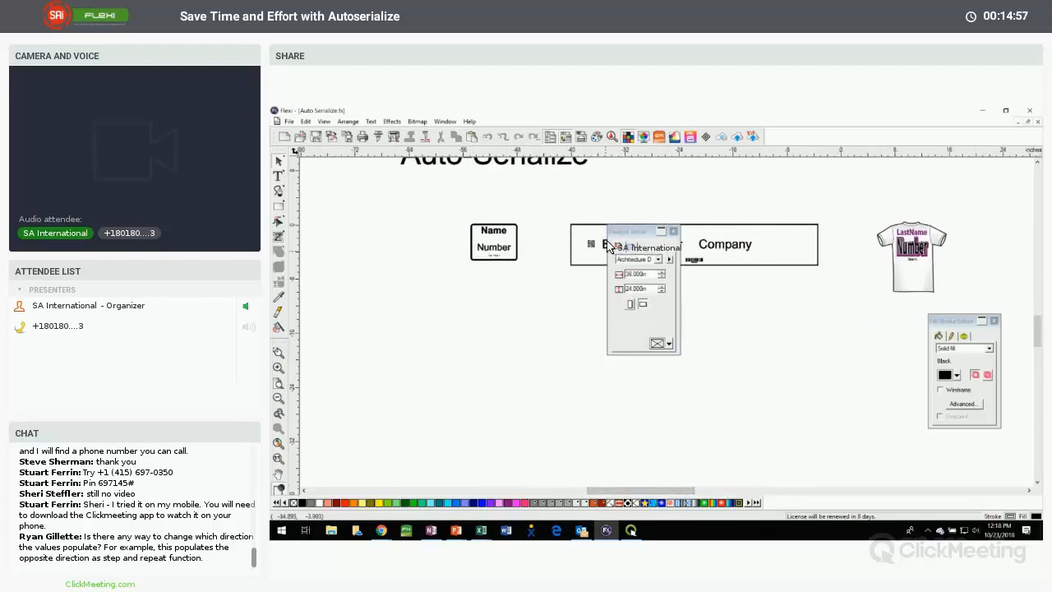
left_click_drag(633, 231, 736, 290)
left_click_drag(833, 275, 886, 250)
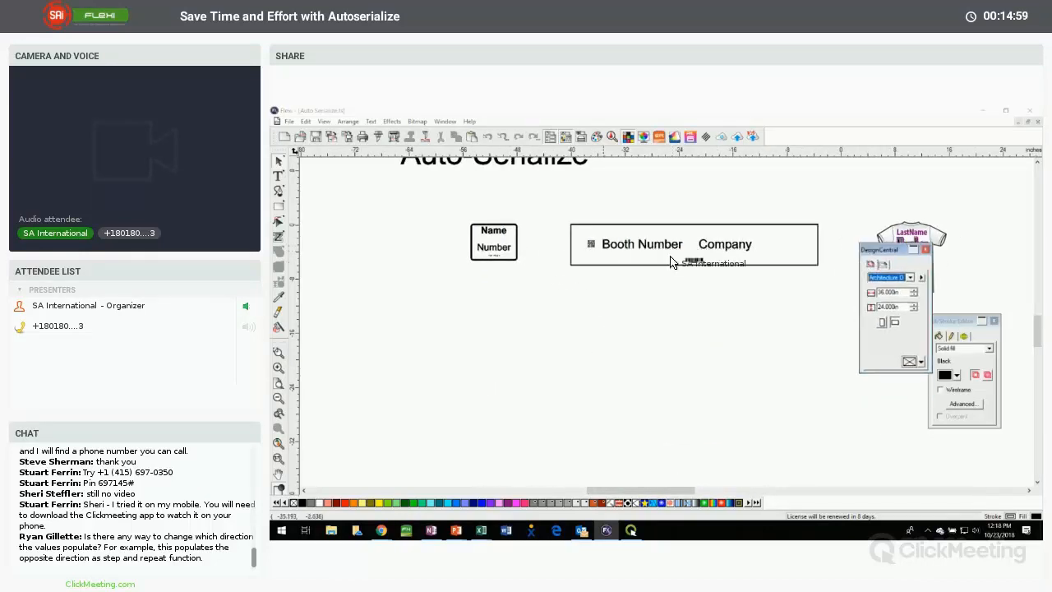
left_click(633, 115)
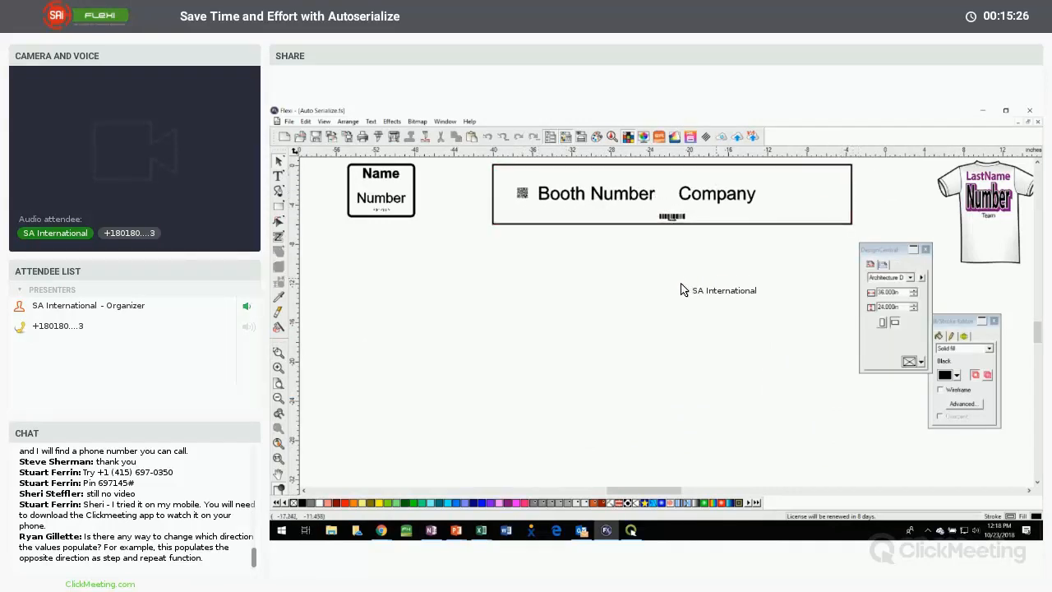
left_click(280, 206)
left_click_drag(493, 252, 849, 317)
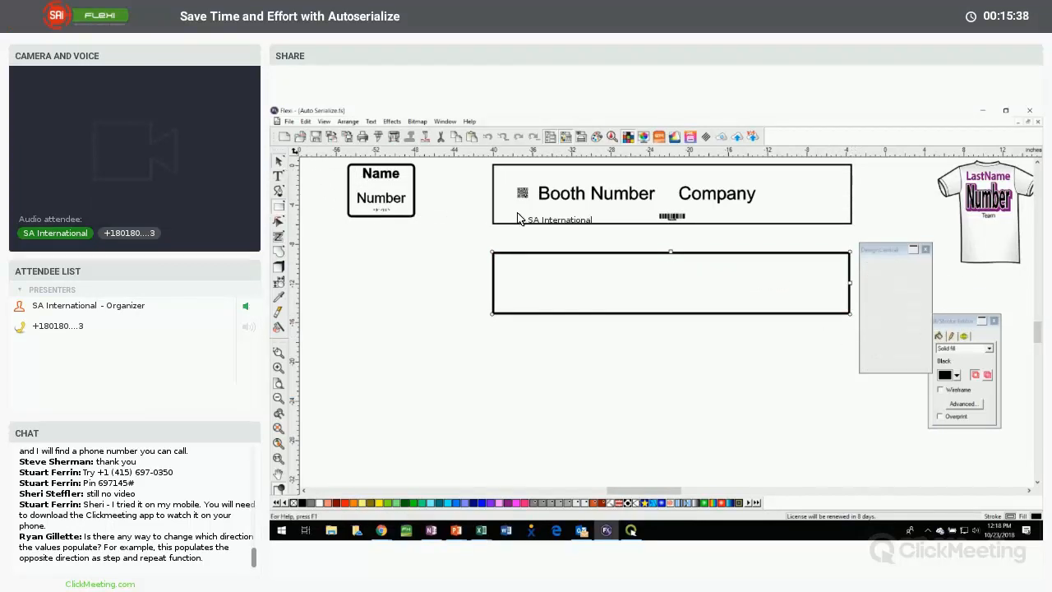
left_click(562, 231)
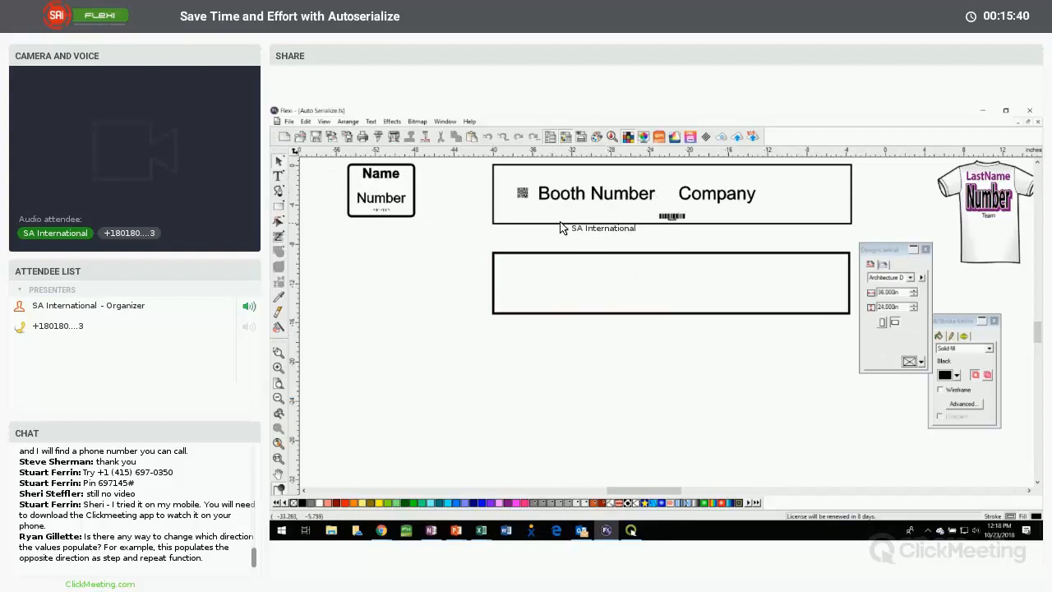
Add the texts BOOTH NUMBER and COMPANY side by side inside the new rectangle
left_click(280, 178)
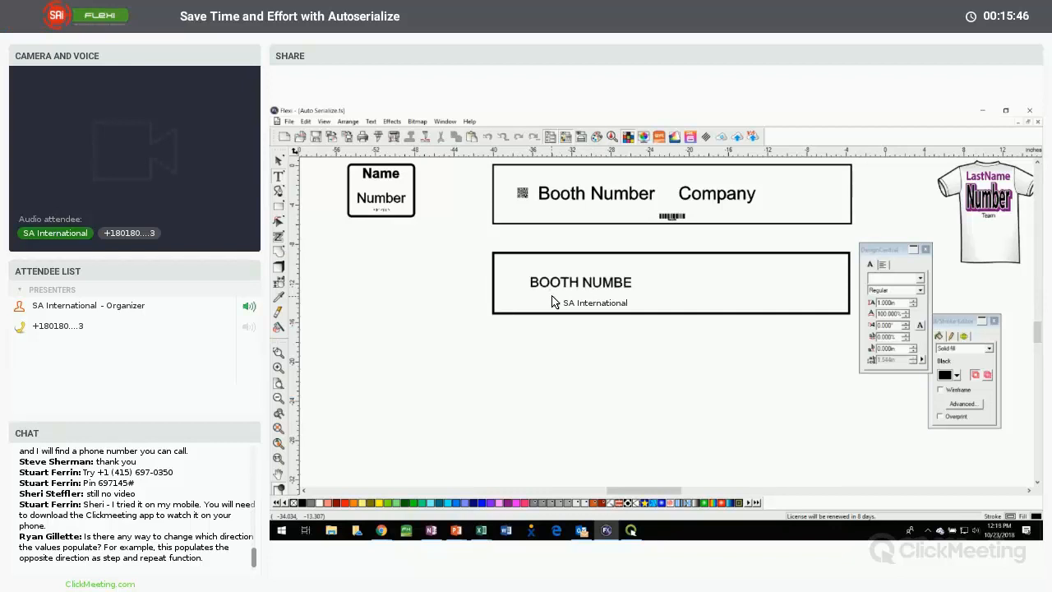
scroll(679, 315, "up", 1)
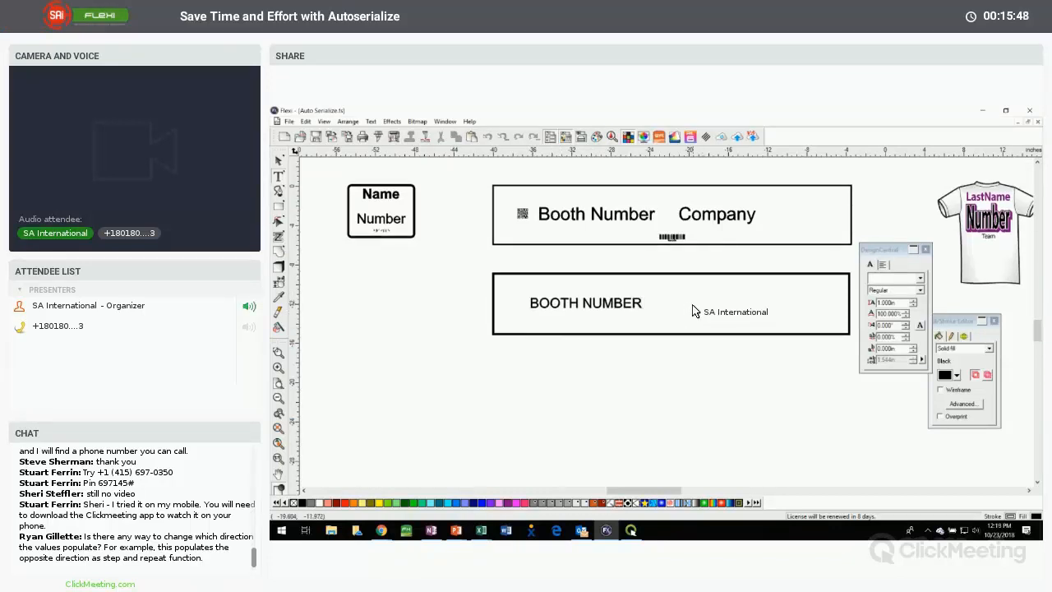
left_click(694, 304)
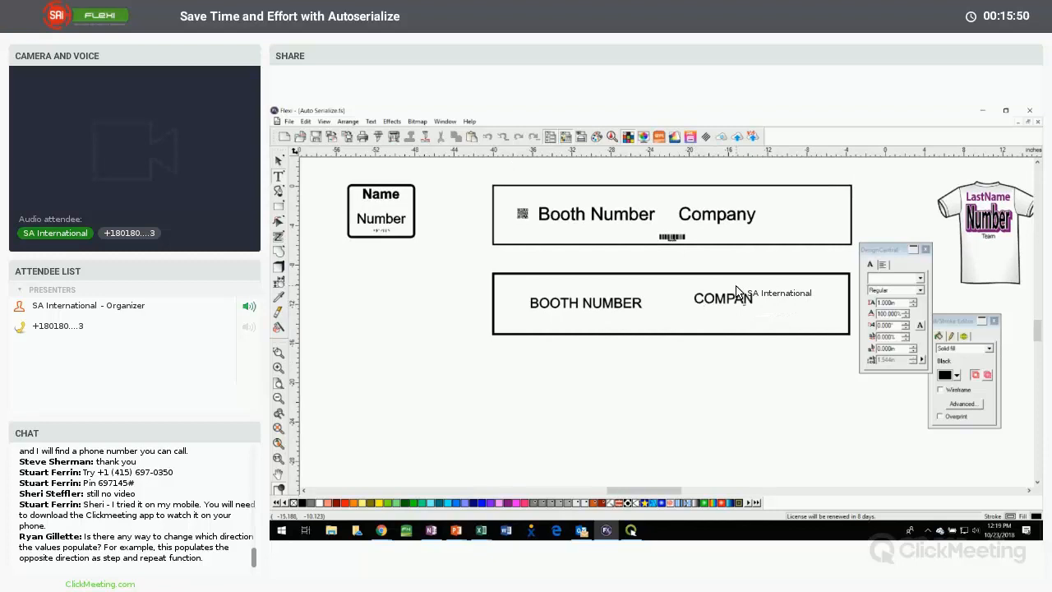
left_click(280, 162)
Inspect the QR code and the barcode on the original Booth Number and Company sign
left_click(522, 214)
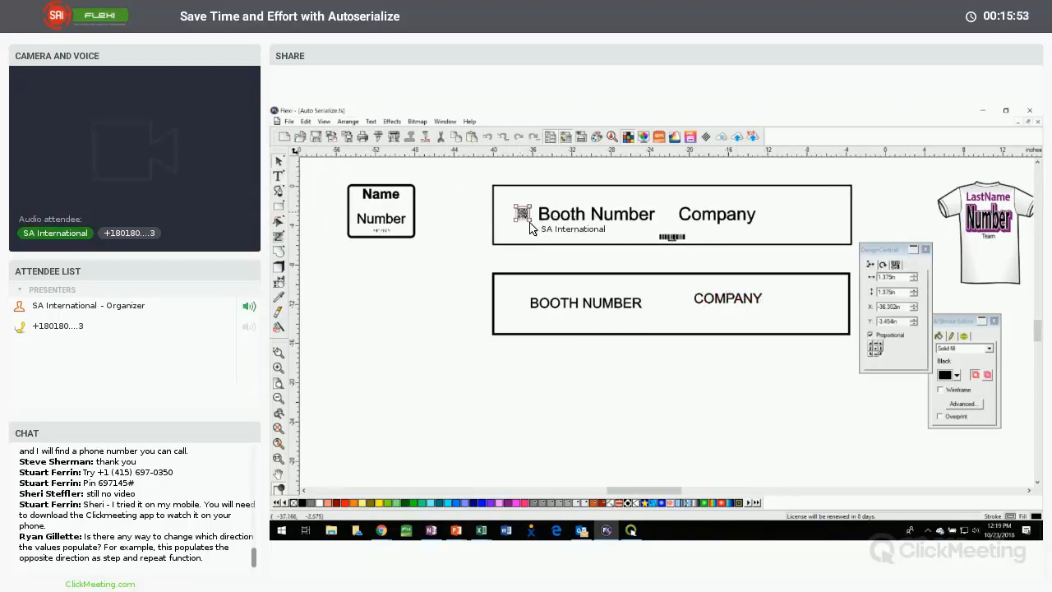
left_click(670, 239)
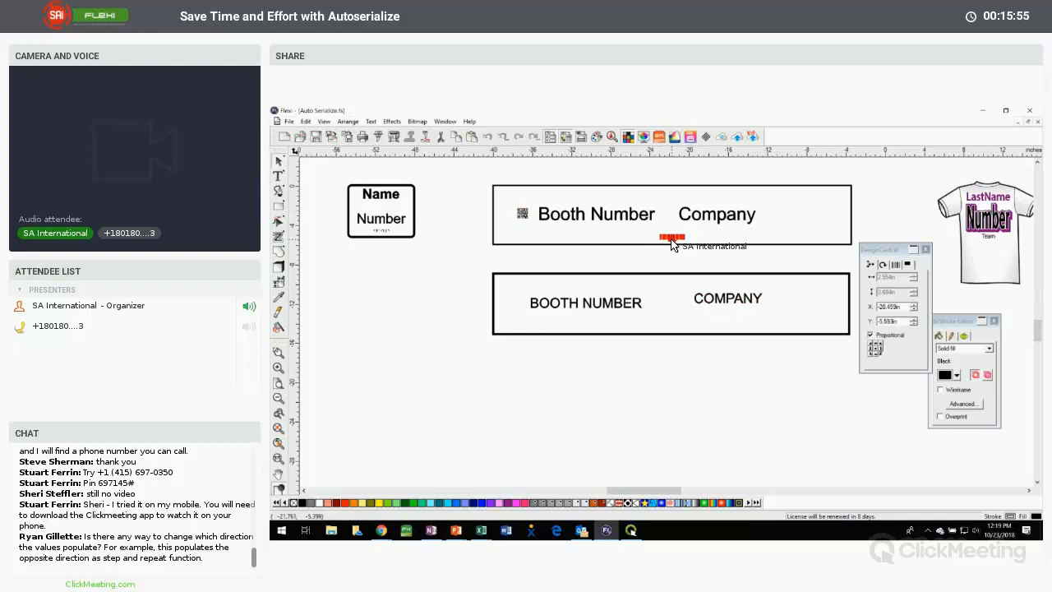
left_click(663, 303)
left_click(639, 356)
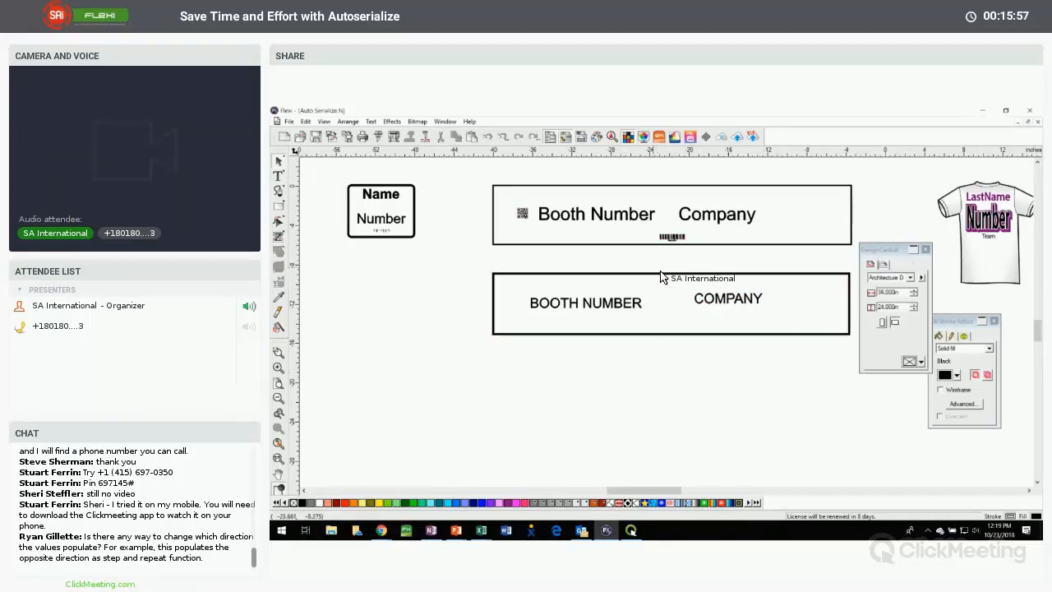
Create the text QRCODE, convert it to a QR code, and place it just before BOOTH NUMBER in the lower sign
left_click_drag(516, 228, 524, 410)
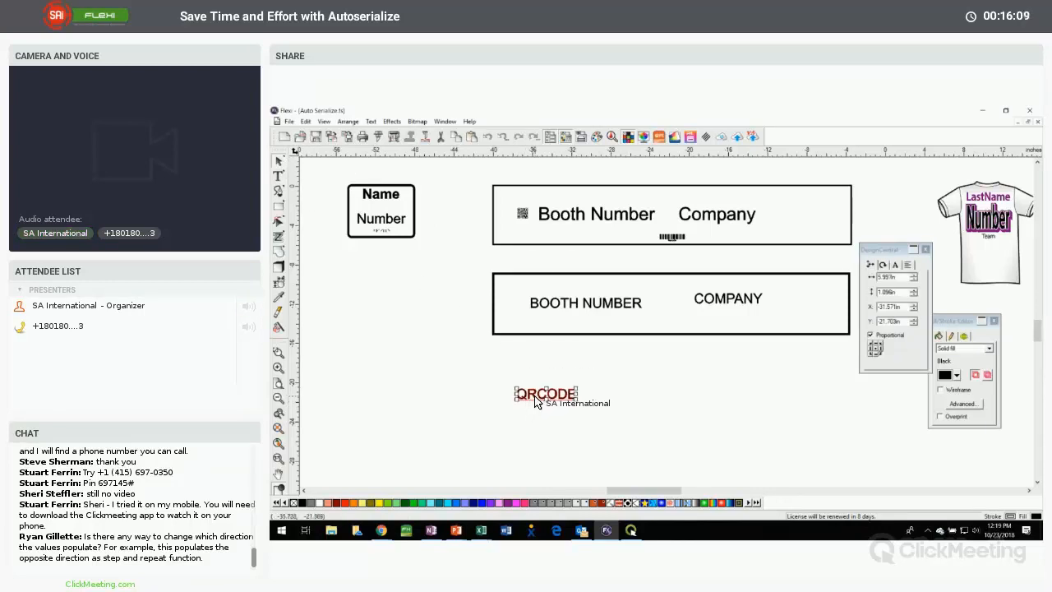
left_click_drag(535, 402, 475, 323)
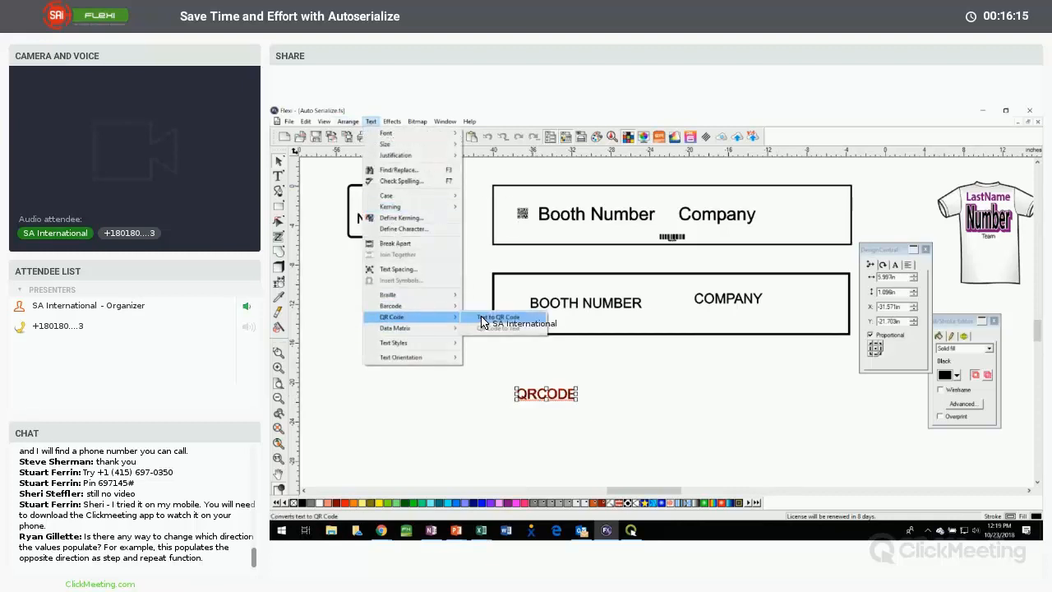
left_click(482, 318)
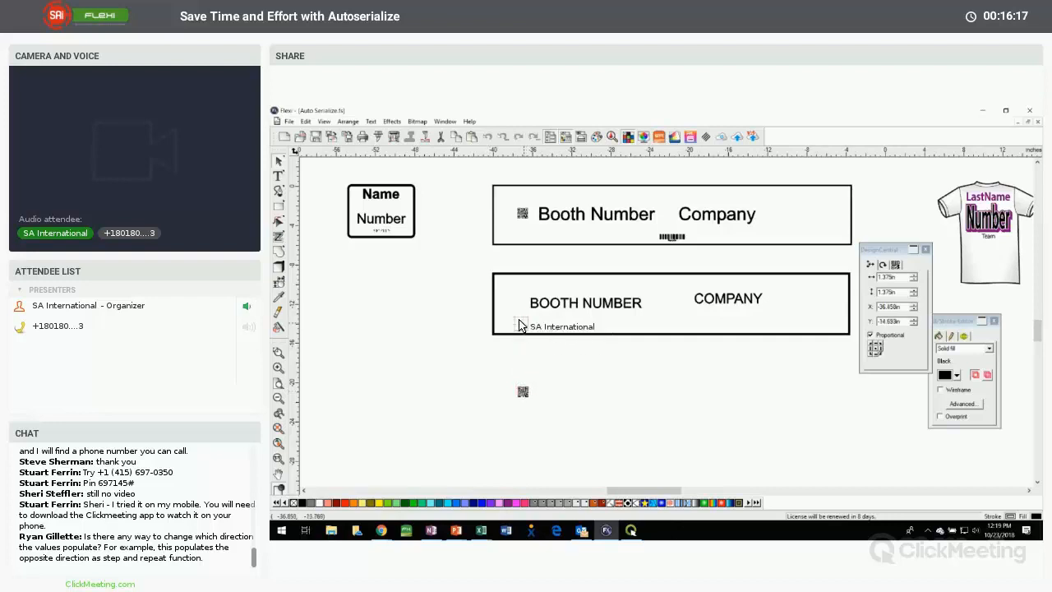
left_click_drag(521, 305, 519, 304)
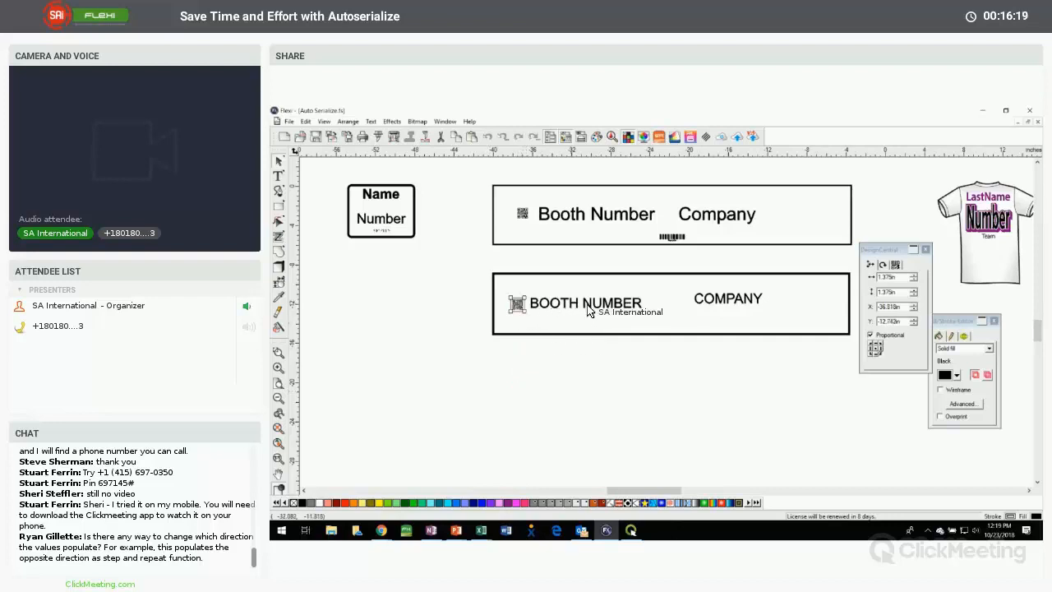
left_click(594, 368)
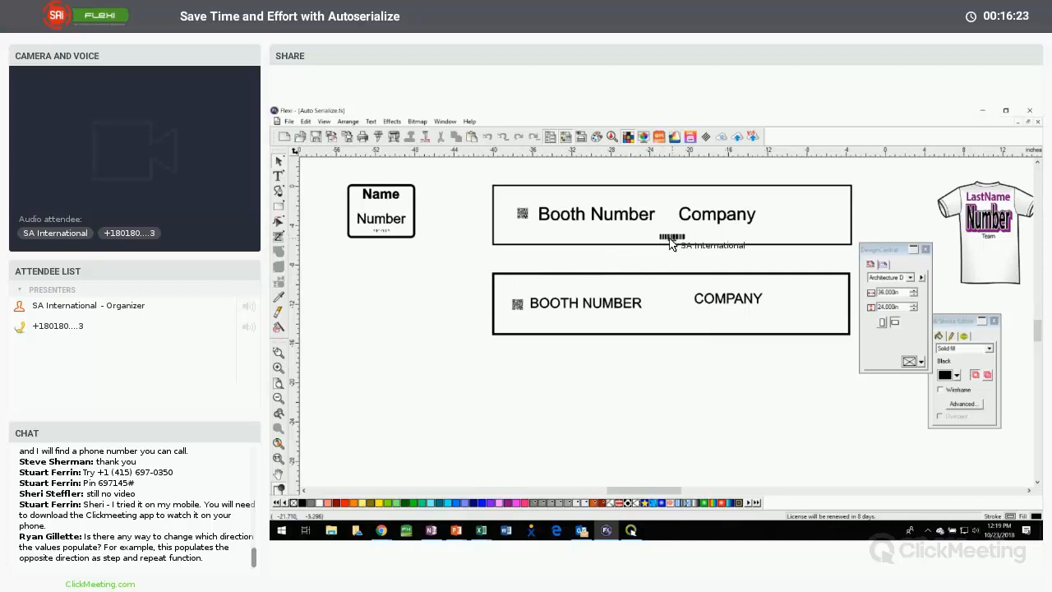
Create the text 1234567, convert it to Barcode 128, and place it near the lower edge of the new sign, below COMPANY
left_click(278, 175)
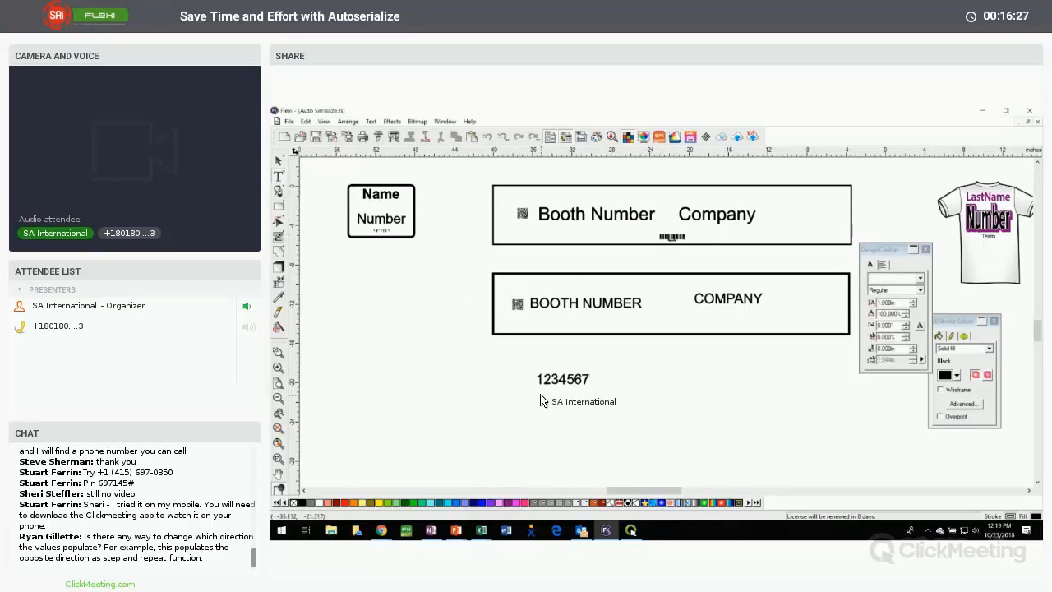
left_click(279, 161)
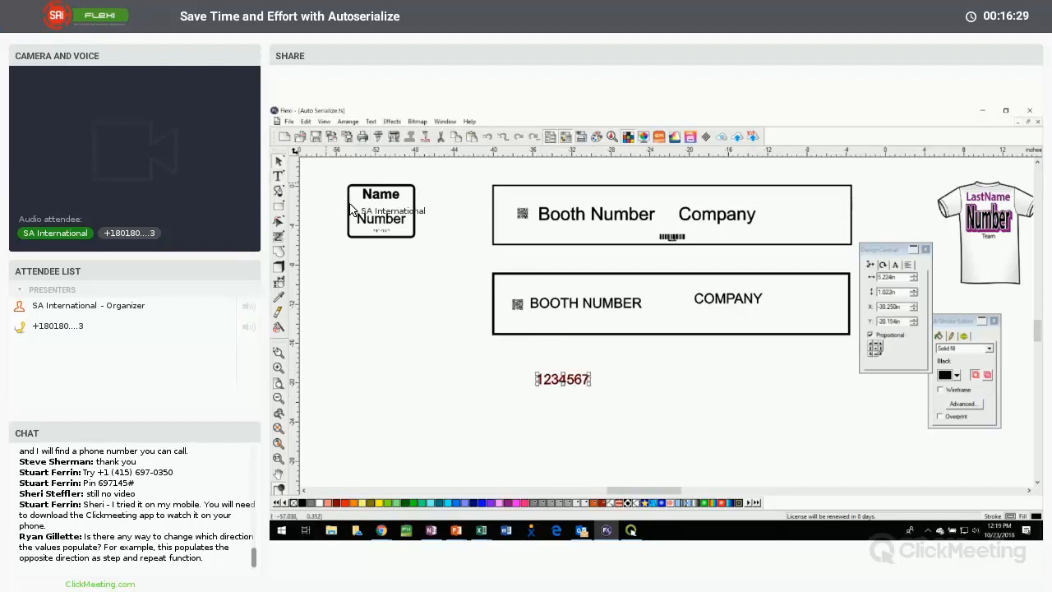
left_click(370, 121)
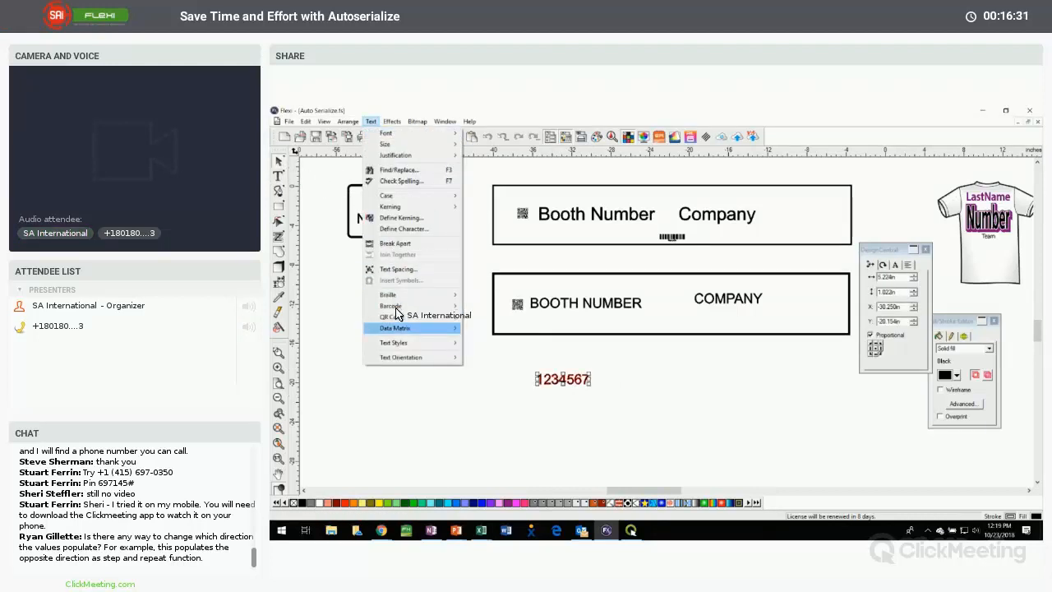
mouse_move(401, 305)
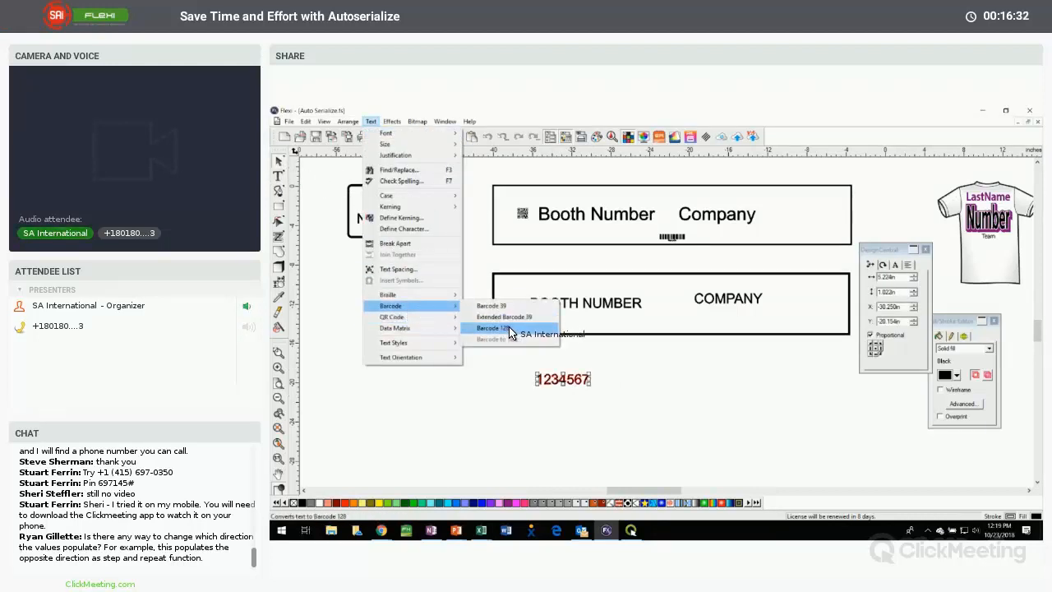
left_click(493, 328)
left_click_drag(549, 385, 676, 330)
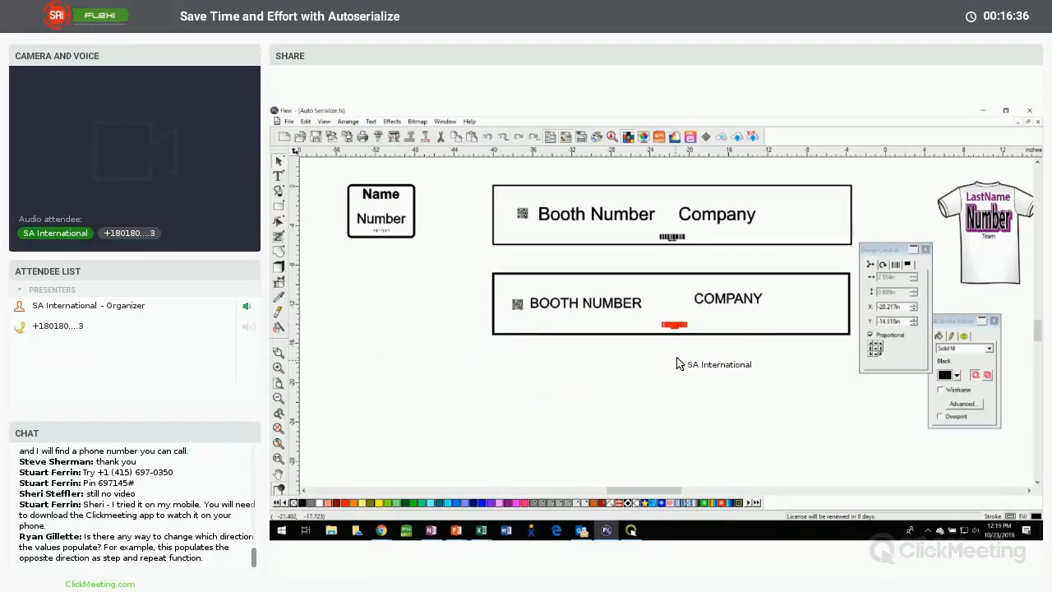
left_click(678, 364)
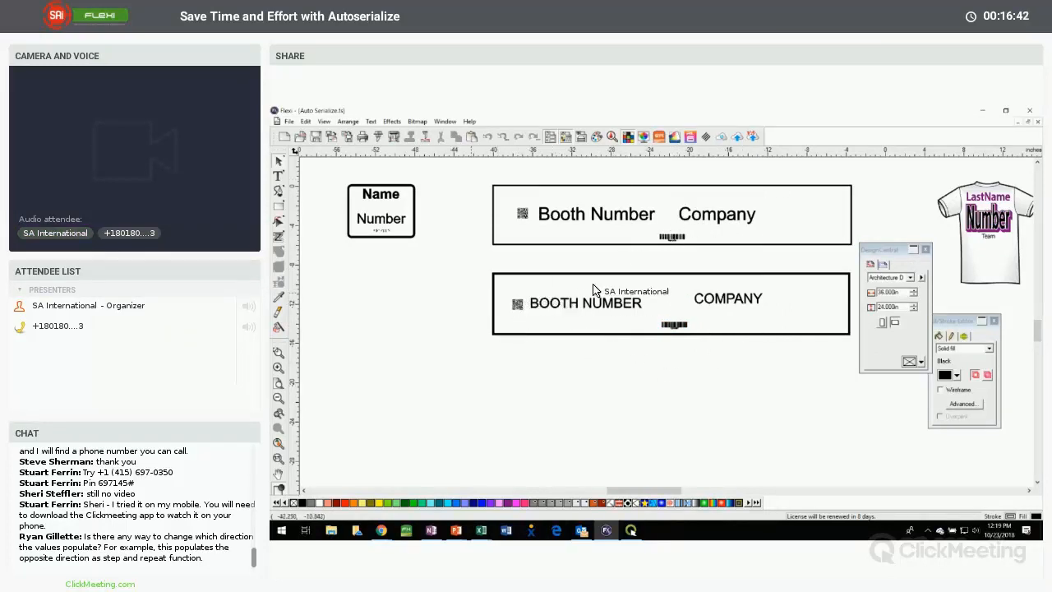
Align the QR code, BOOTH NUMBER and COMPANY in the lower sign by their top edges
left_click(771, 309)
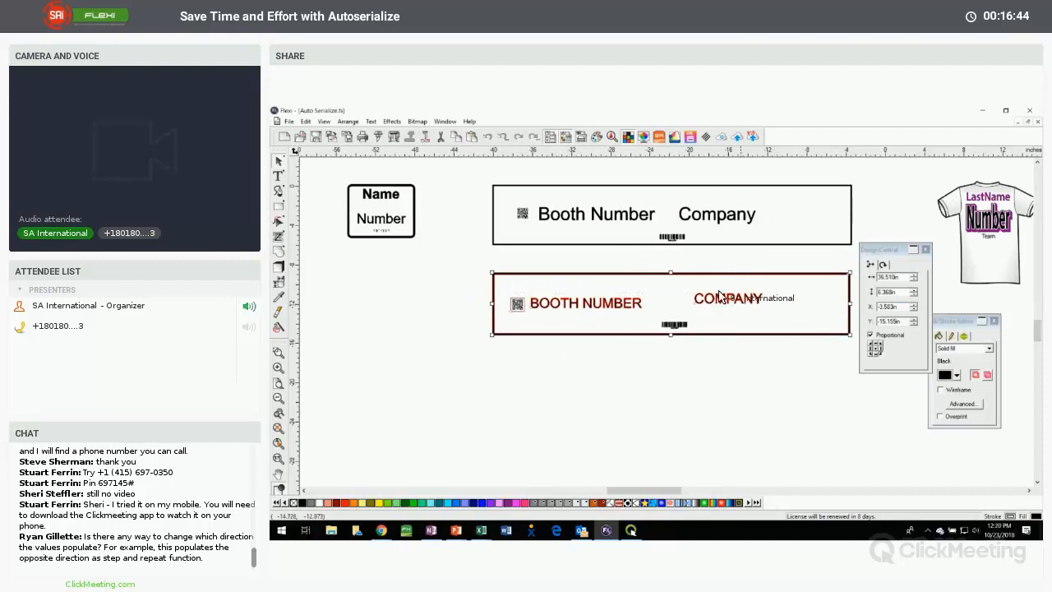
left_click(690, 274, "shift")
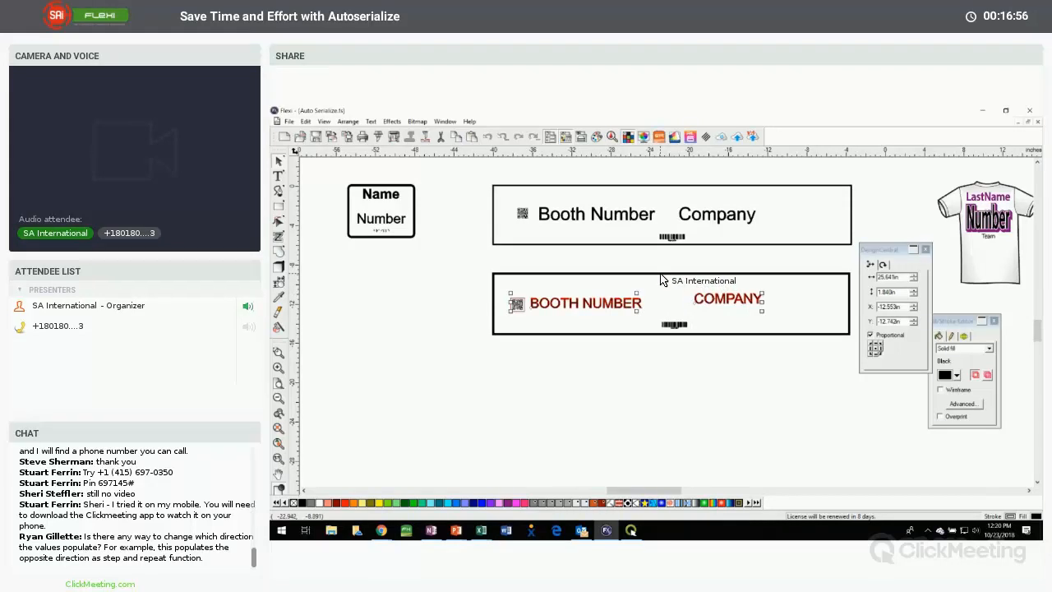
key("F8")
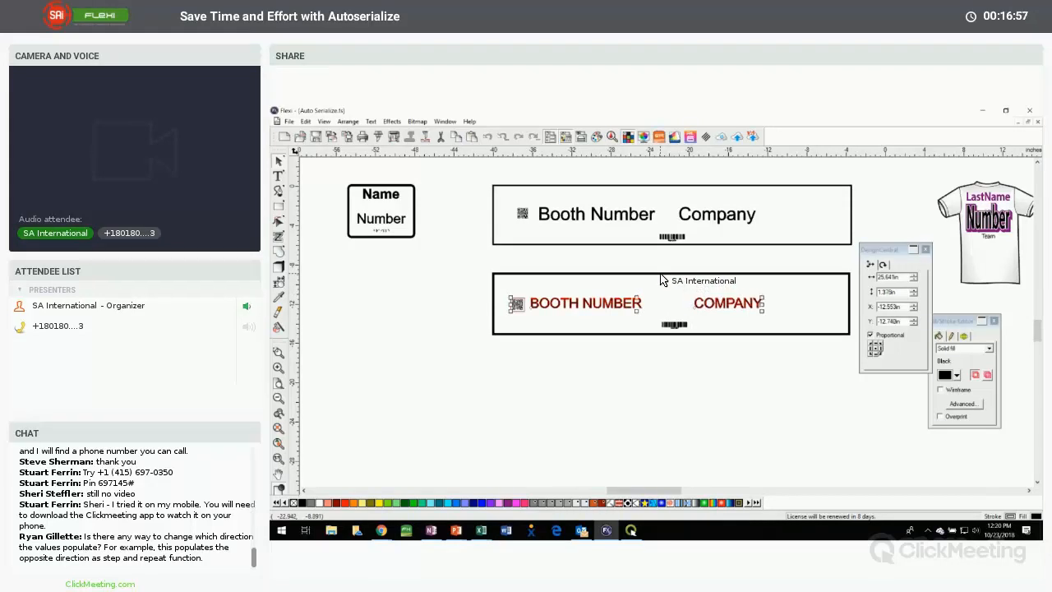
right_click(615, 304)
mouse_move(649, 476)
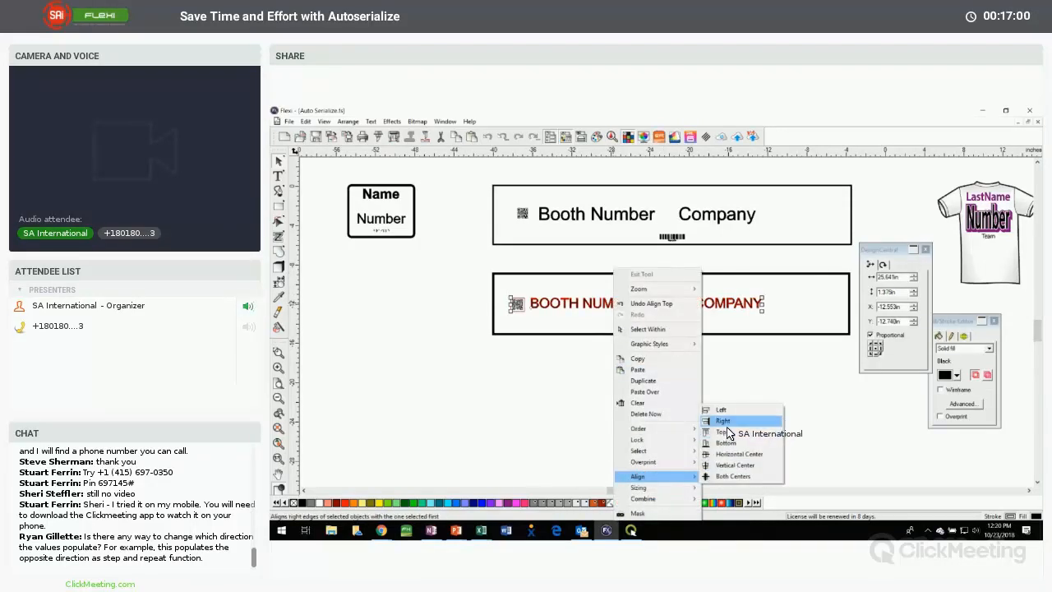
left_click(590, 415)
Switch between Excel and Flexi to compare the columns of Data File - Placards.txt with the objects on the lower booth sign
left_click_drag(597, 331, 554, 461)
mouse_move(438, 459)
left_mouse_down()
mouse_move(419, 462)
mouse_move(787, 461)
mouse_move(1000, 376)
left_mouse_up()
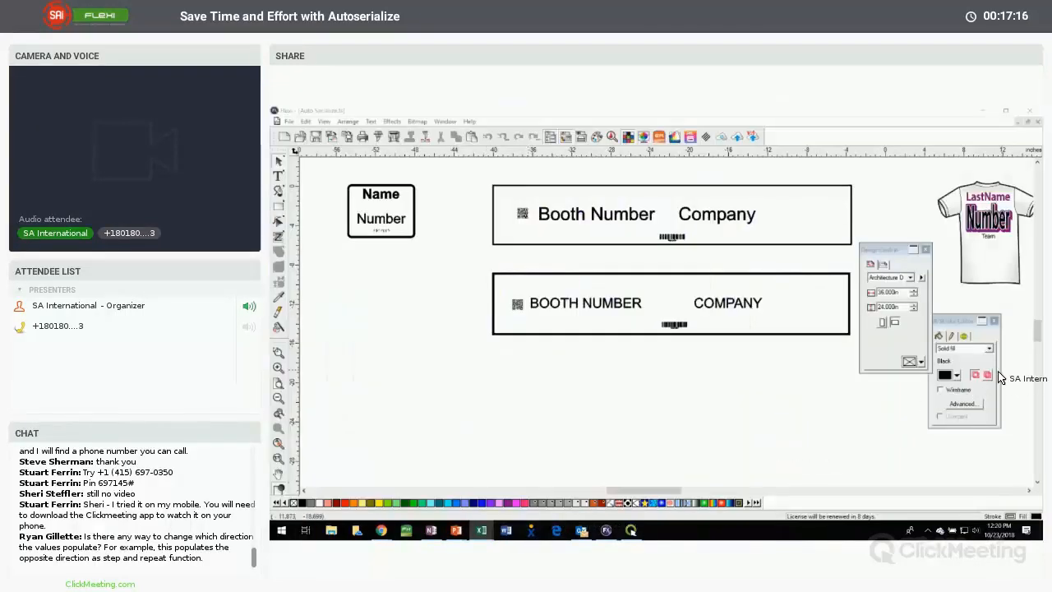
left_click_drag(943, 302, 589, 446)
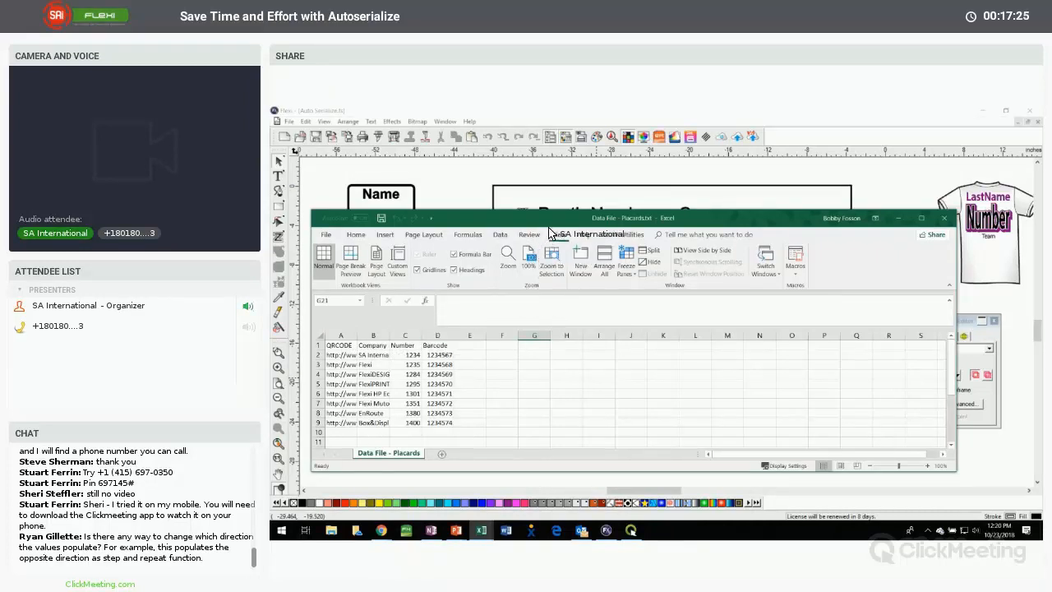
left_click(654, 179)
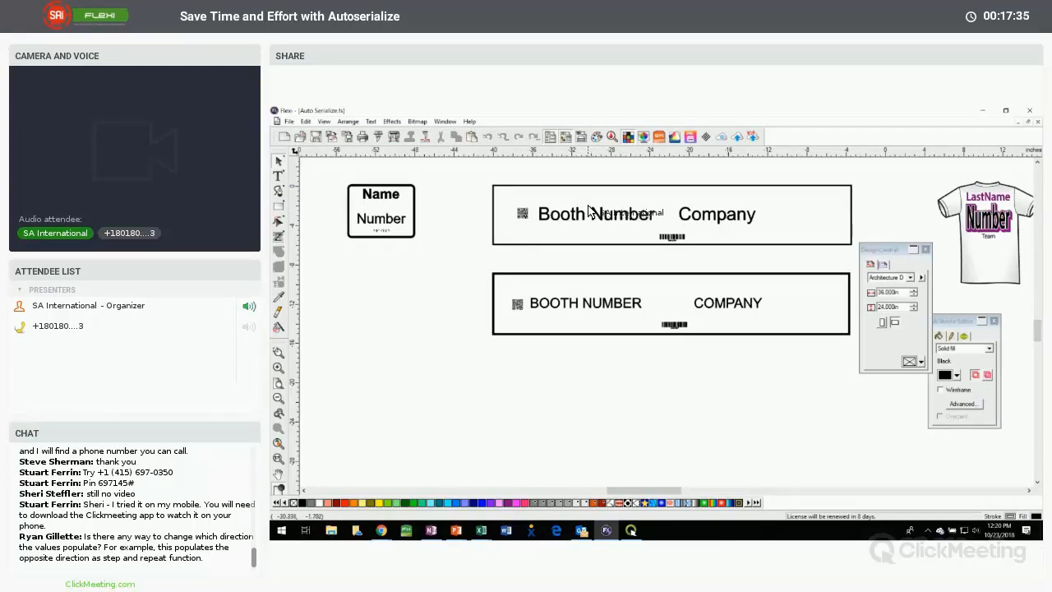
left_click(481, 533)
left_click(434, 496)
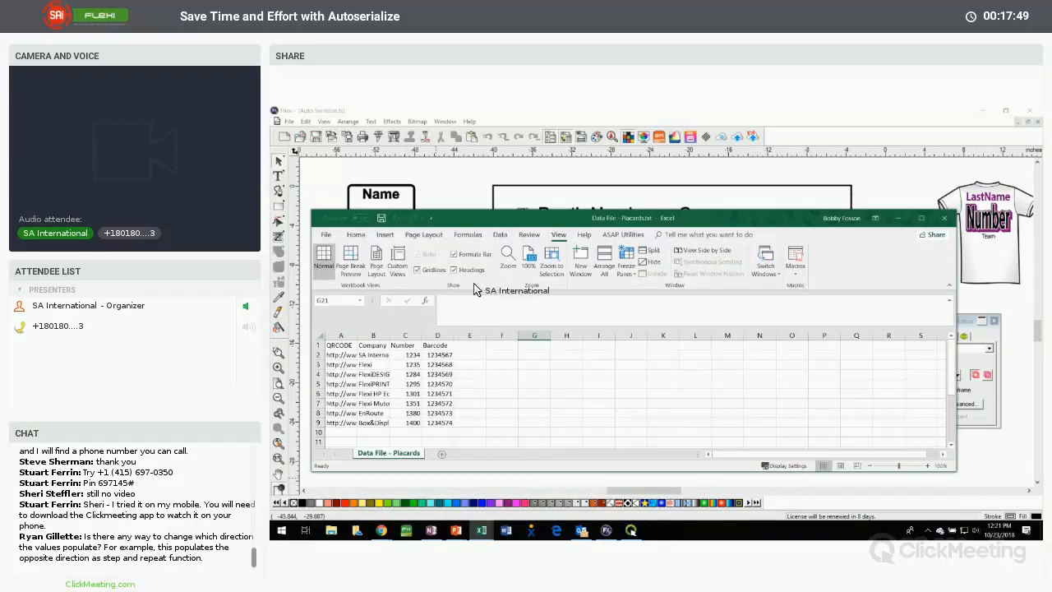
left_click_drag(538, 220, 566, 276)
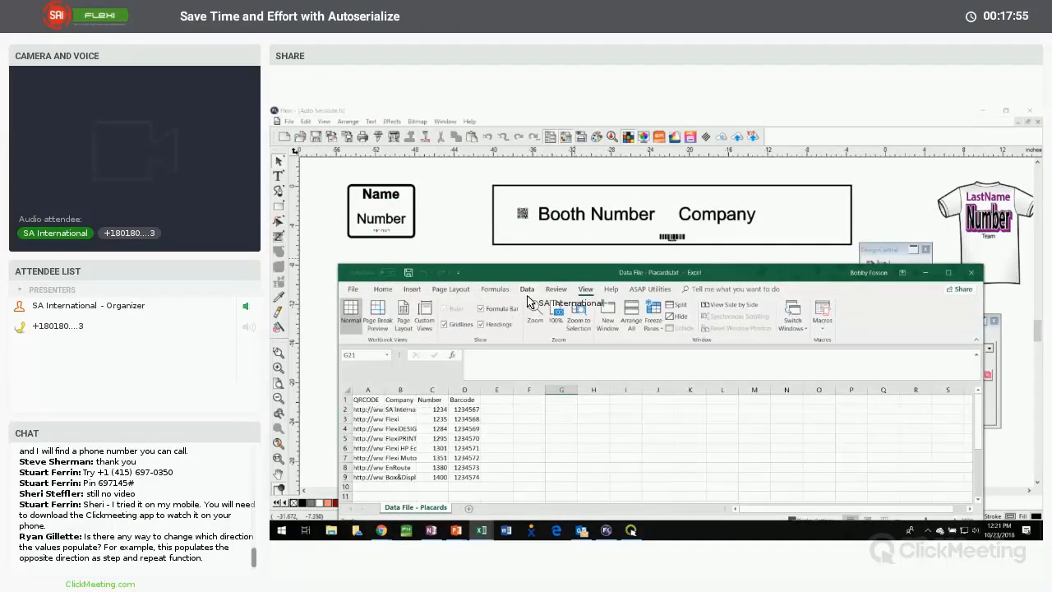
left_click(492, 253)
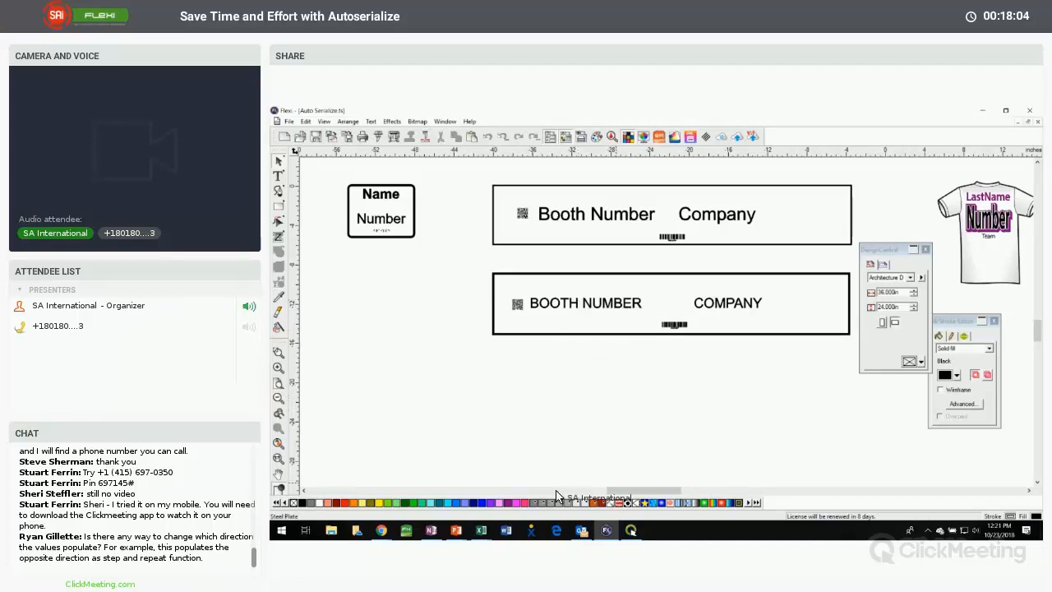
mouse_move(481, 530)
left_click(411, 473)
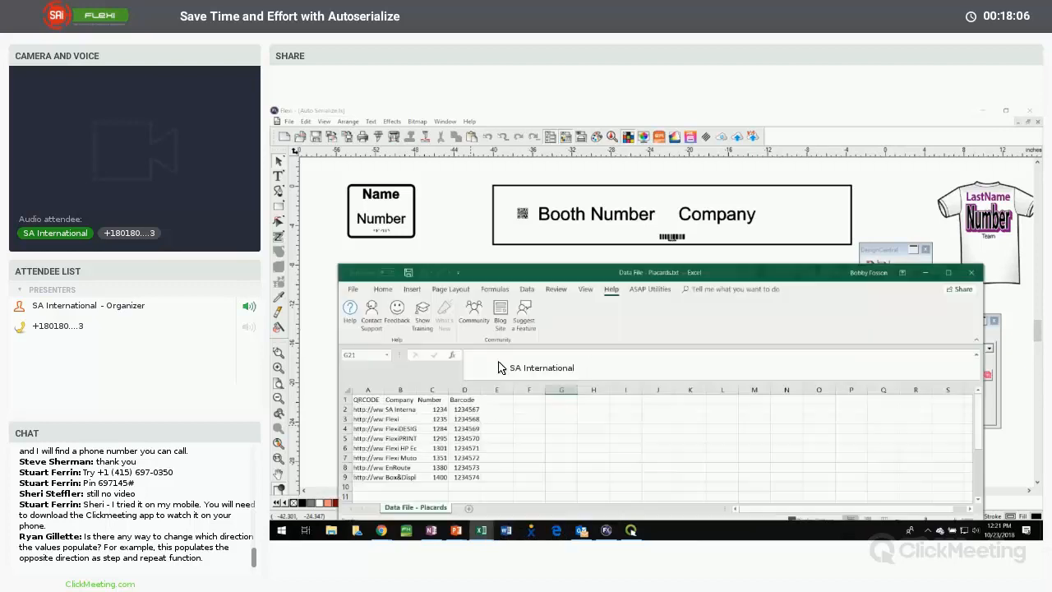
left_click(558, 260)
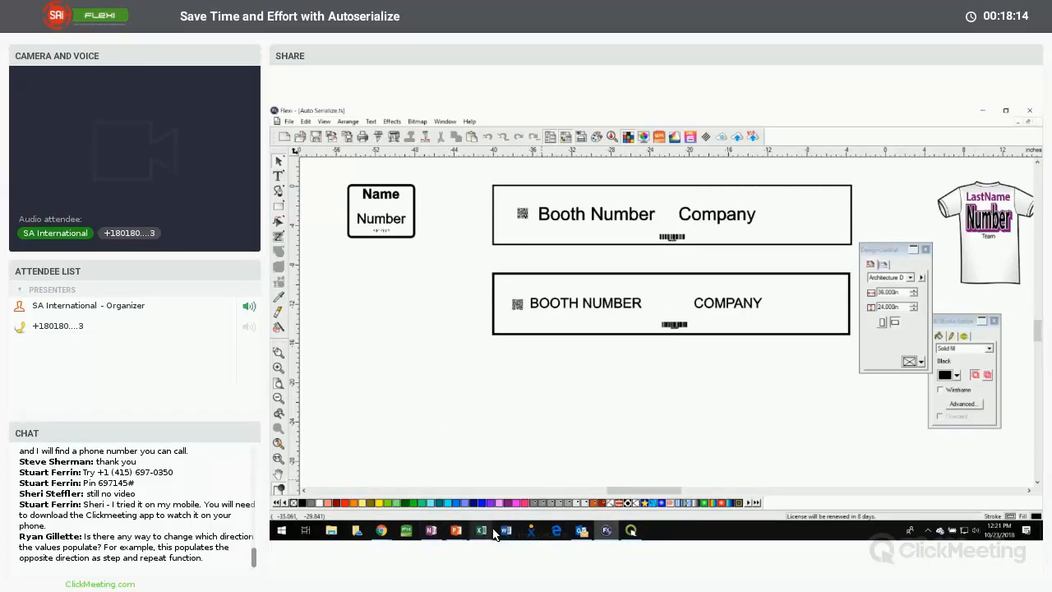
Switch to Data File - Placards.txt in Excel and move the Number column in front of the QRCODE column
mouse_move(494, 534)
left_click(465, 476)
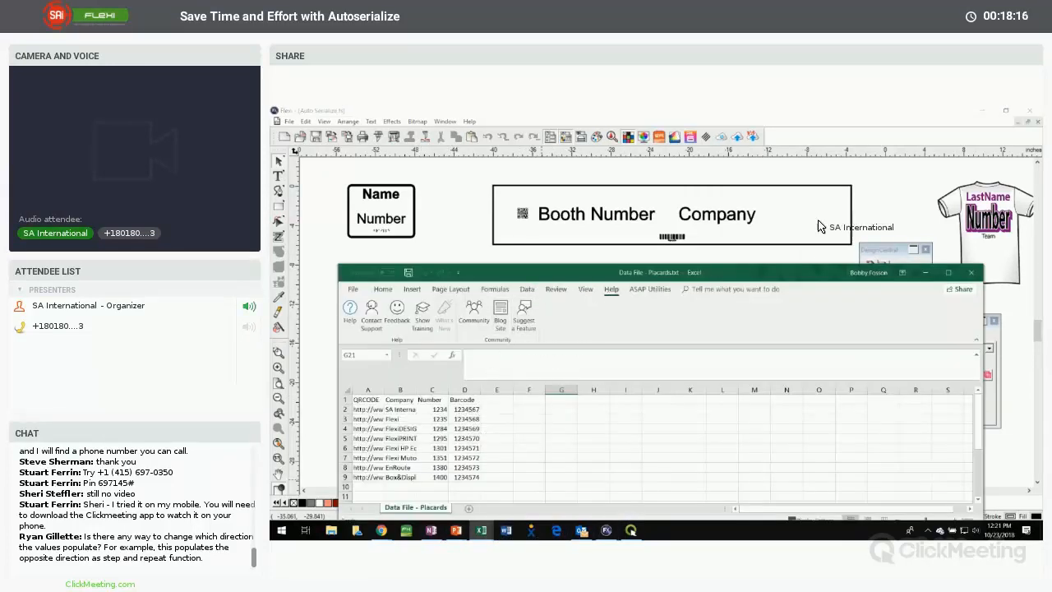
left_click_drag(546, 272, 865, 247)
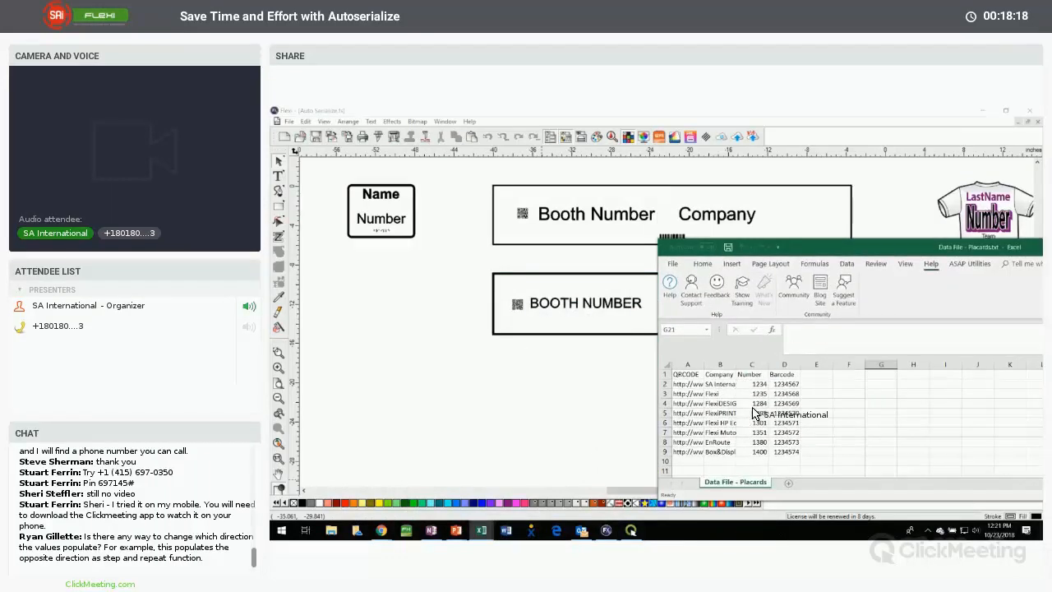
left_click_drag(752, 412, 751, 369)
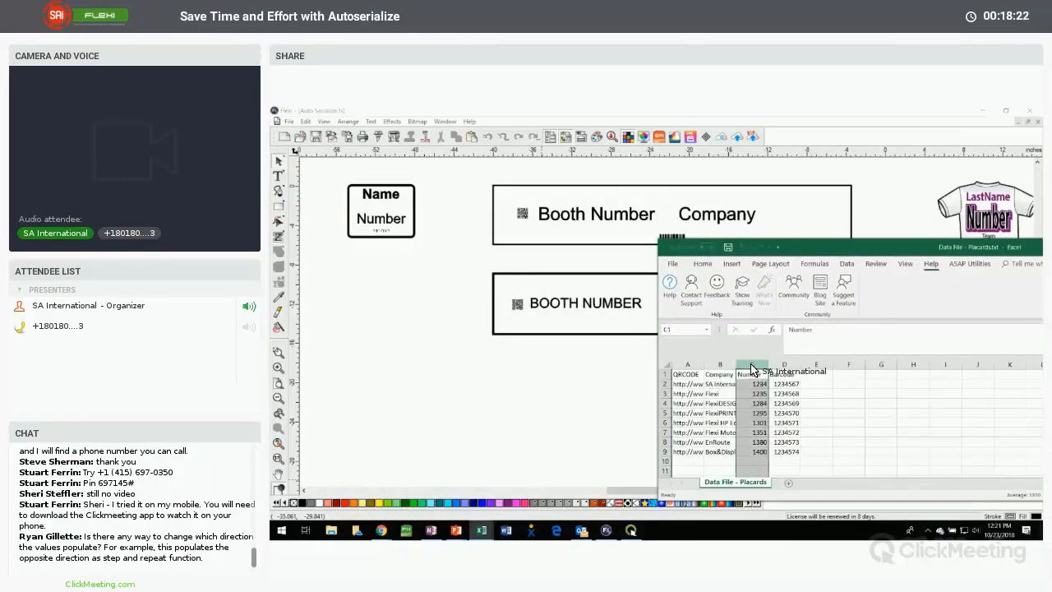
right_click(751, 369)
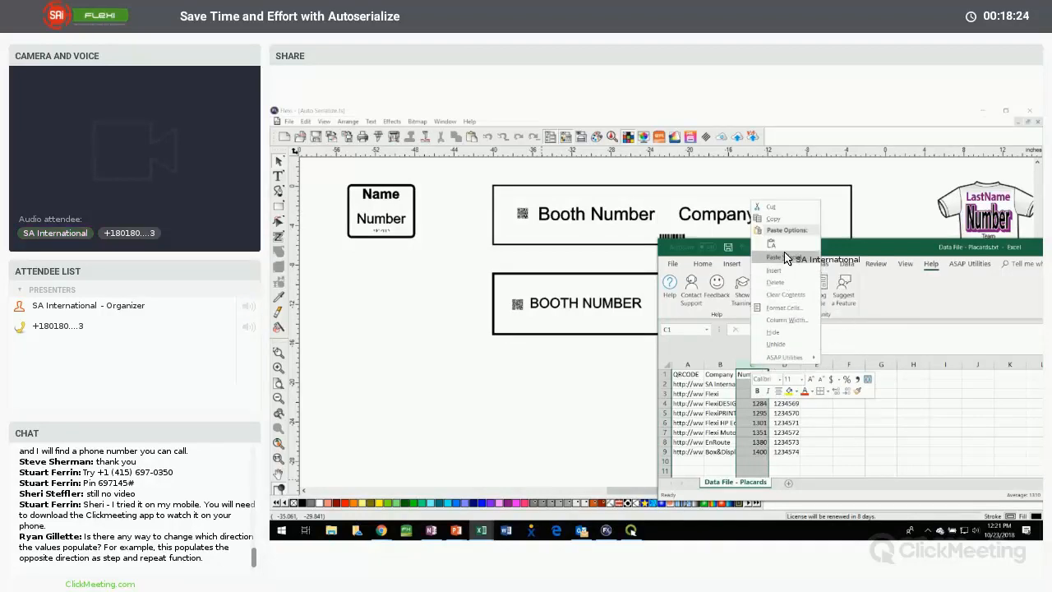
left_click(782, 219)
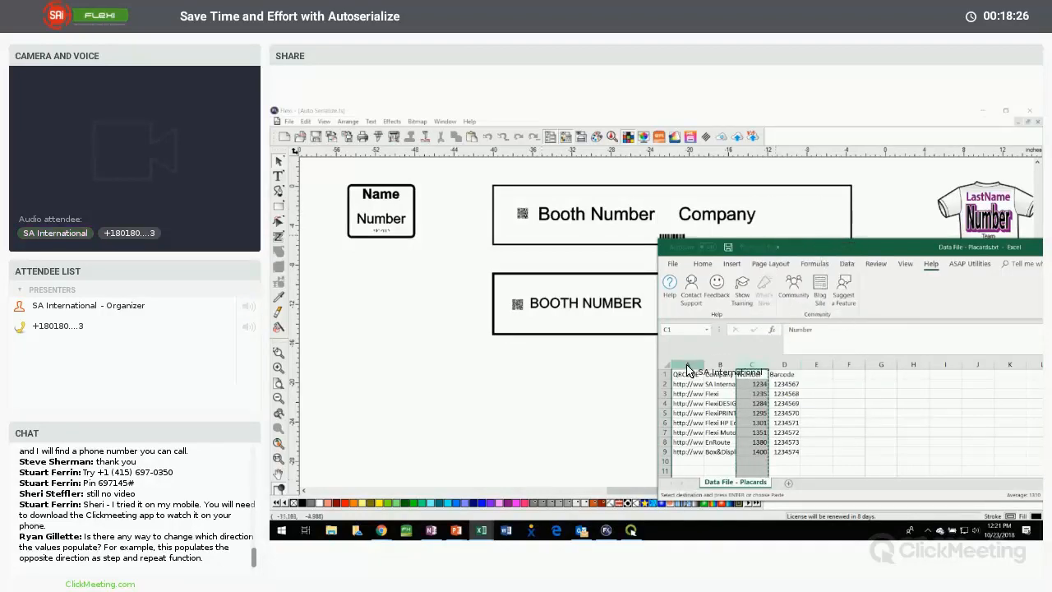
left_click(688, 369)
right_click(688, 368)
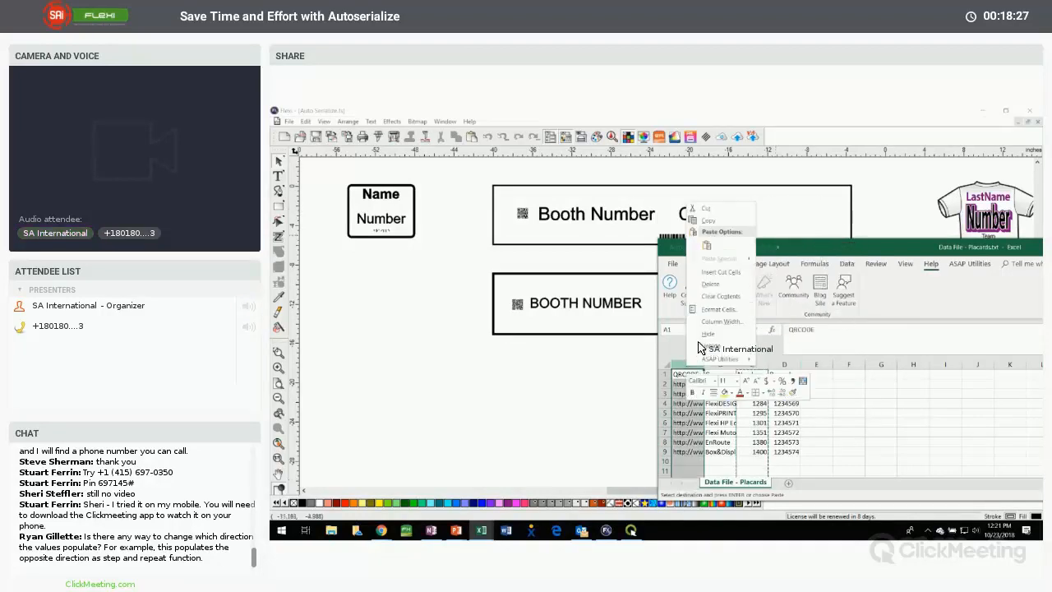
left_click(721, 272)
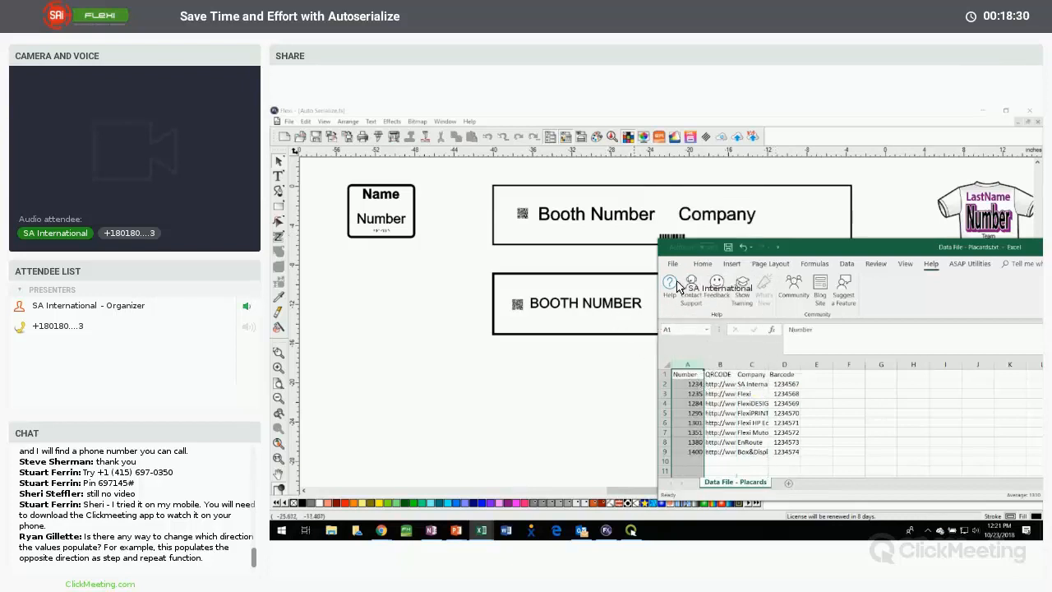
Move the Company column in front of the QRCODE column so it directly follows Number
right_click(747, 367)
left_click(775, 213)
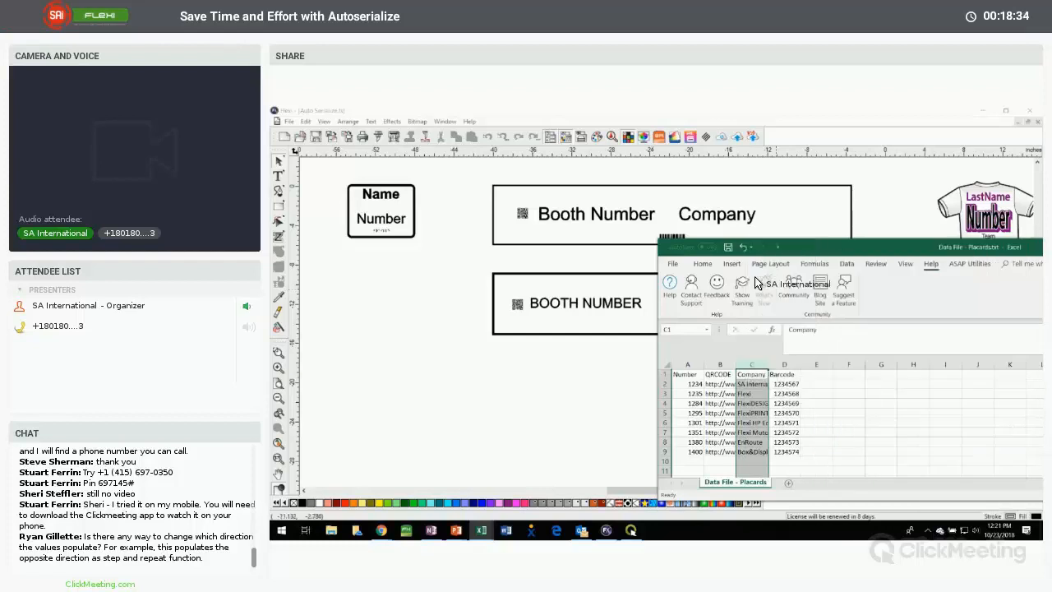
left_click(720, 364)
right_click(720, 364)
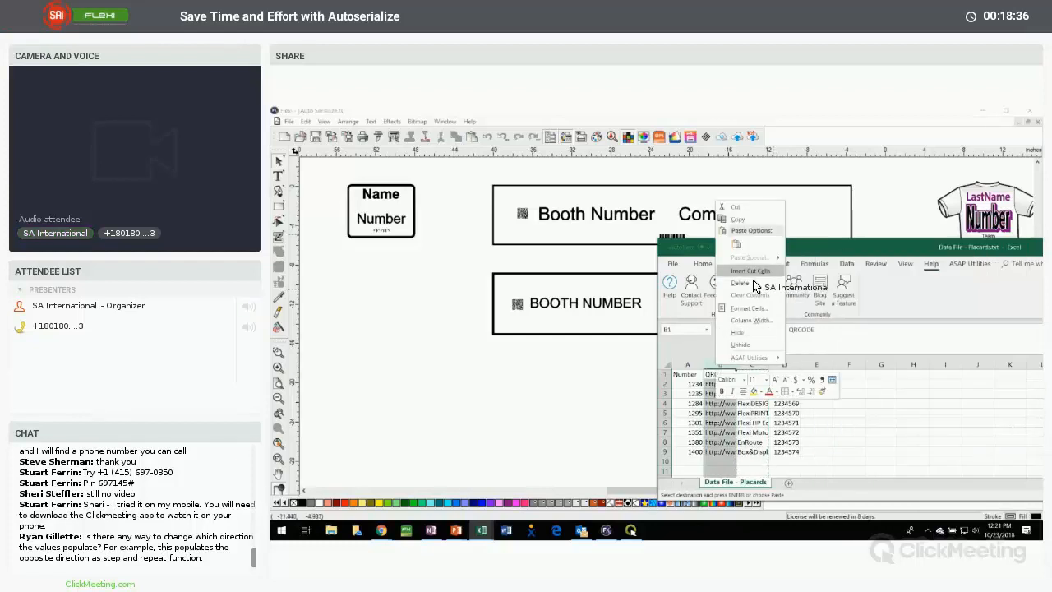
left_click(750, 270)
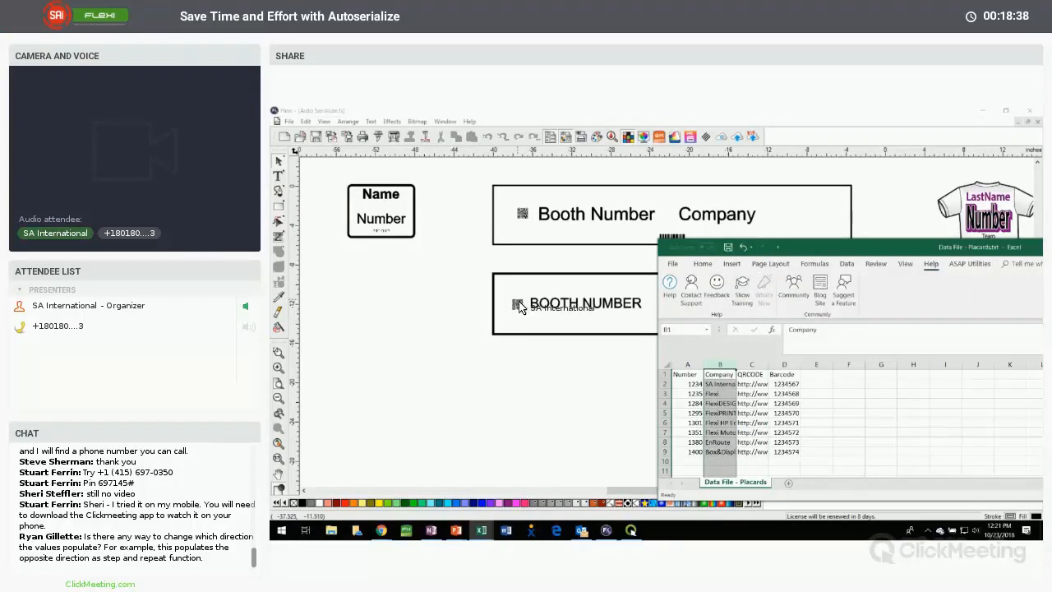
left_click_drag(519, 307, 788, 259)
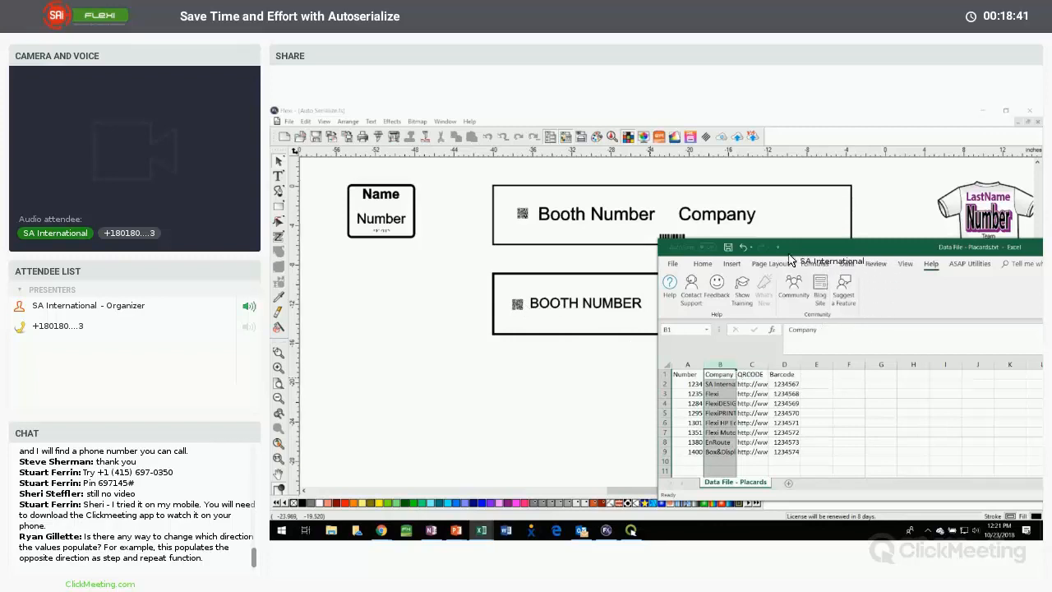
Save the reordered sheet as tab-delimited text, replacing the existing Data File - Placards.txt in the Auto-Serialize folder
left_click(728, 248)
double_click(876, 251)
left_click_drag(416, 311, 282, 139)
left_click(300, 264)
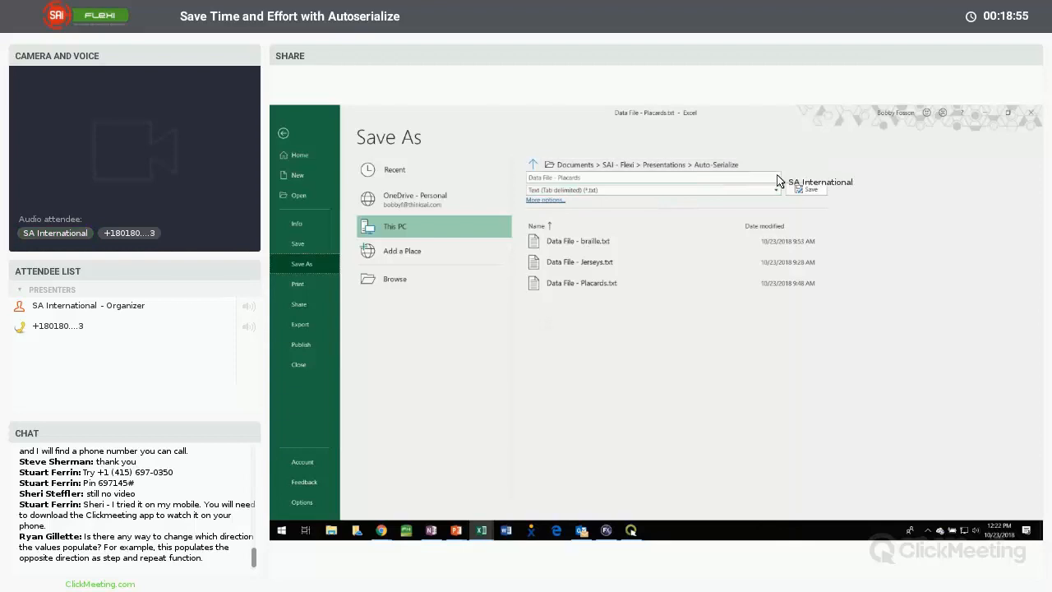
left_click(810, 191)
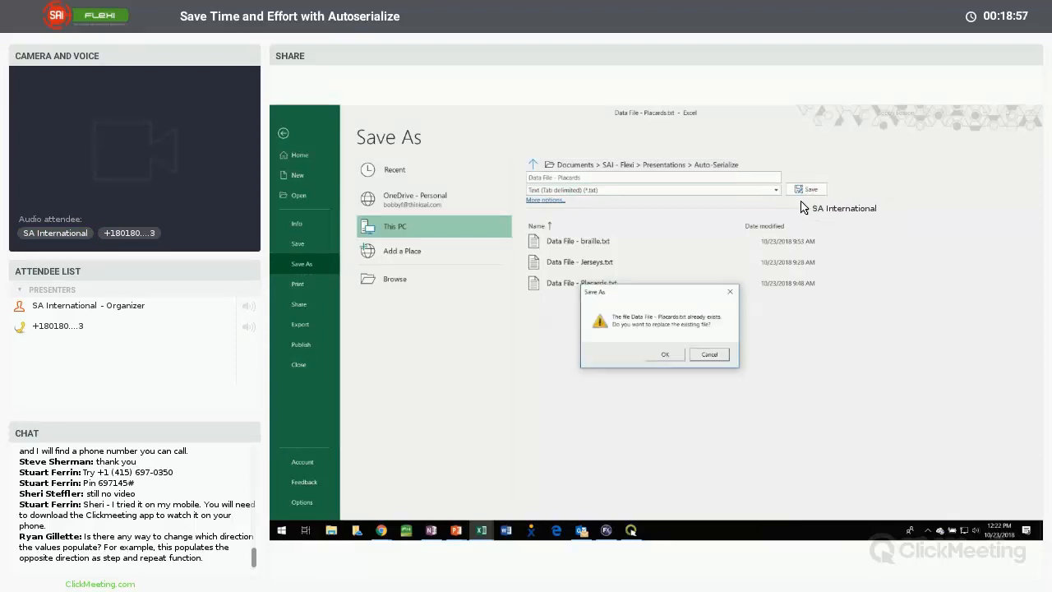
left_click(667, 355)
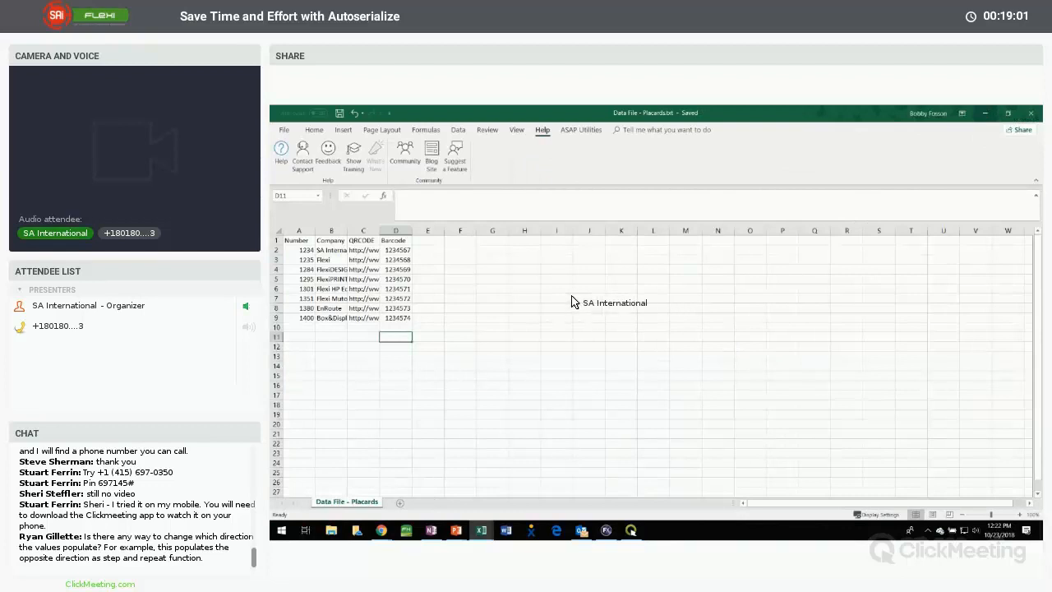
Switch back to Flexi and check the text justification of COMPANY and BOOTH NUMBER on the lower sign
key("alt+Tab")
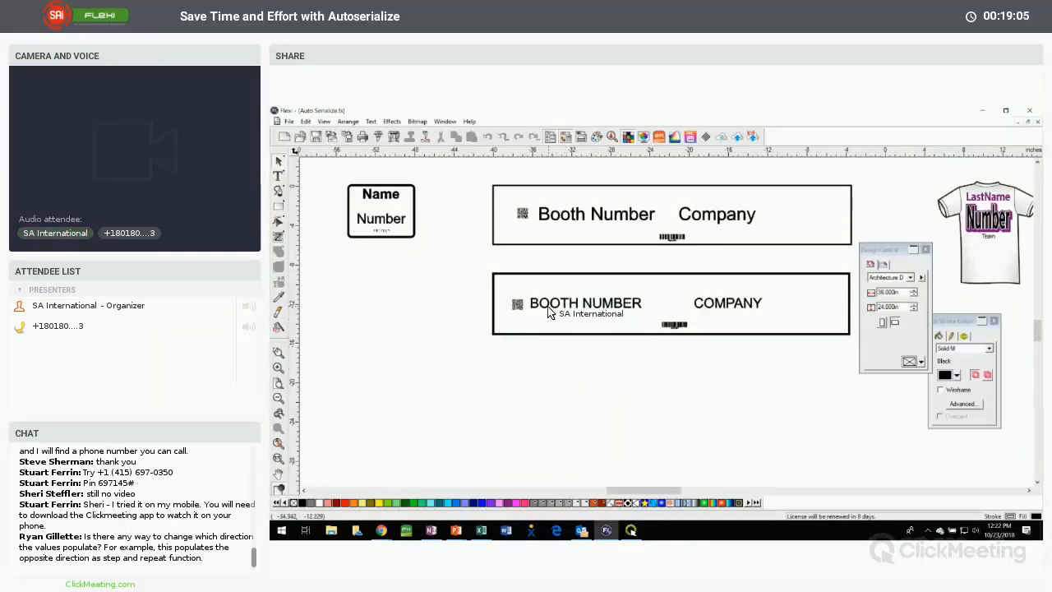
left_click(724, 307)
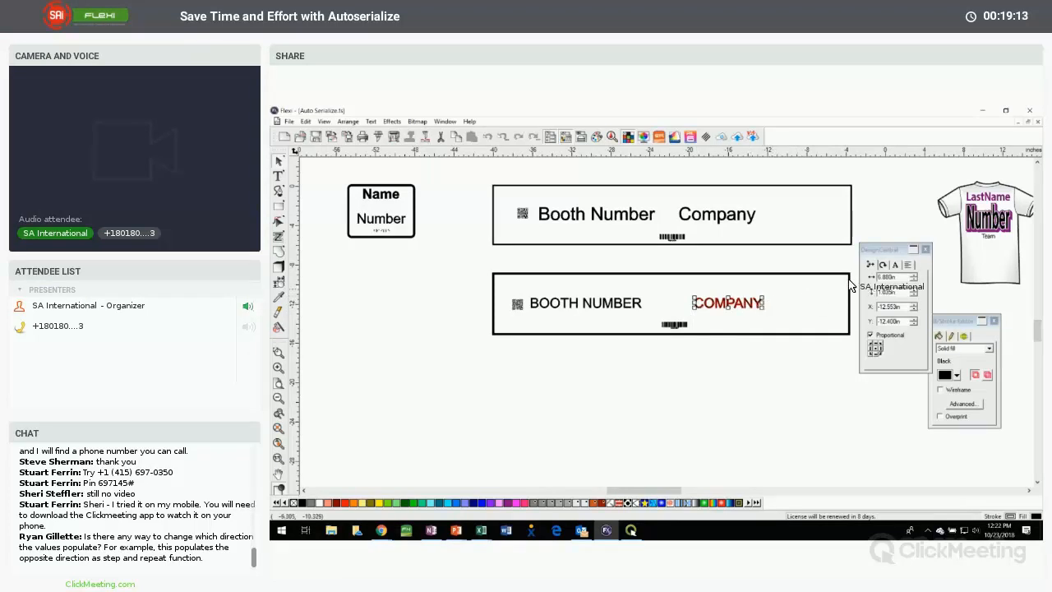
left_click(907, 265)
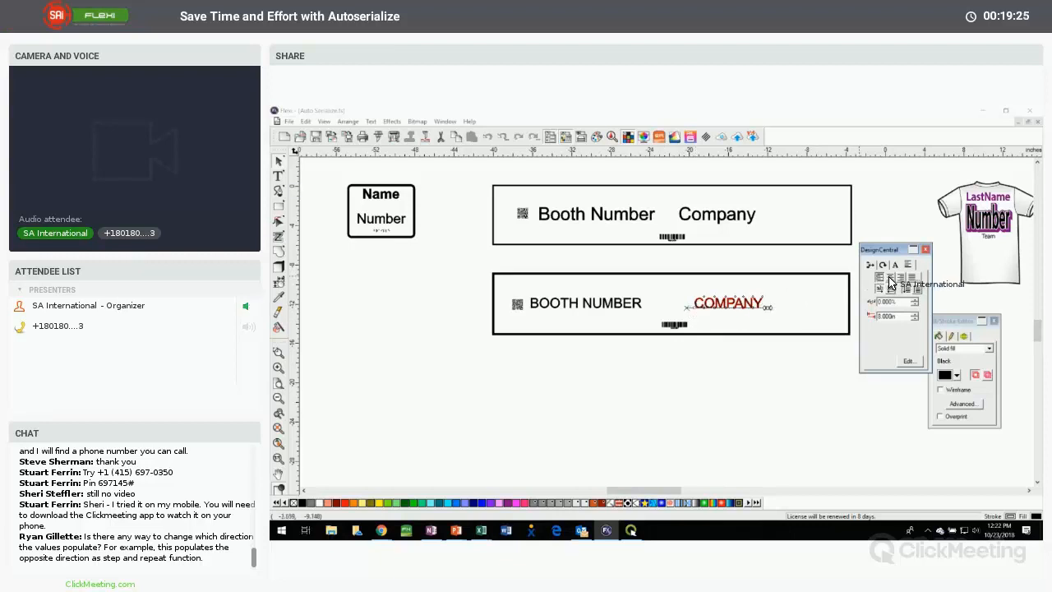
left_click(596, 314)
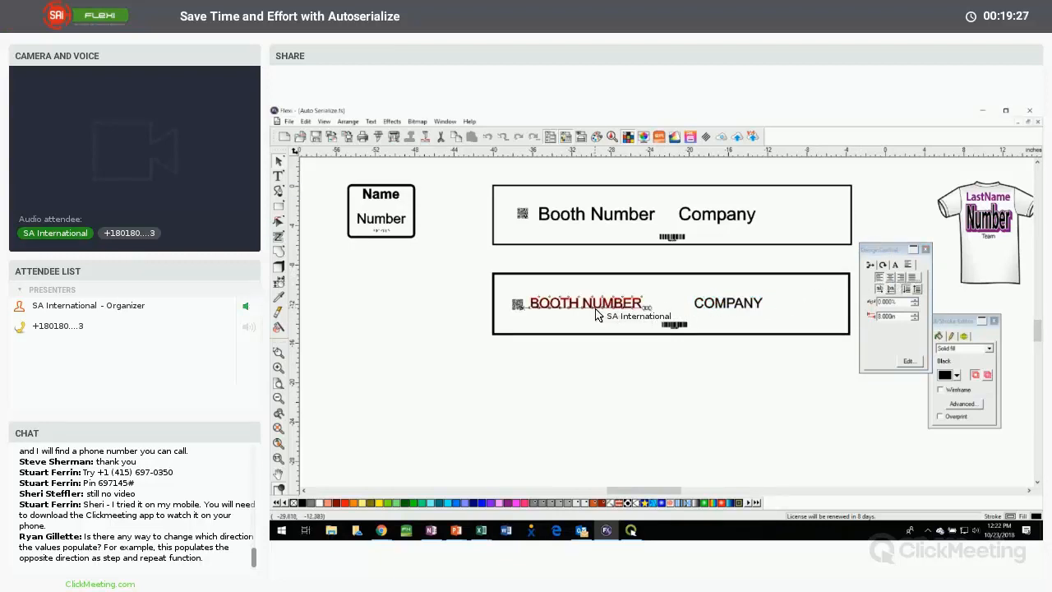
left_click(595, 358)
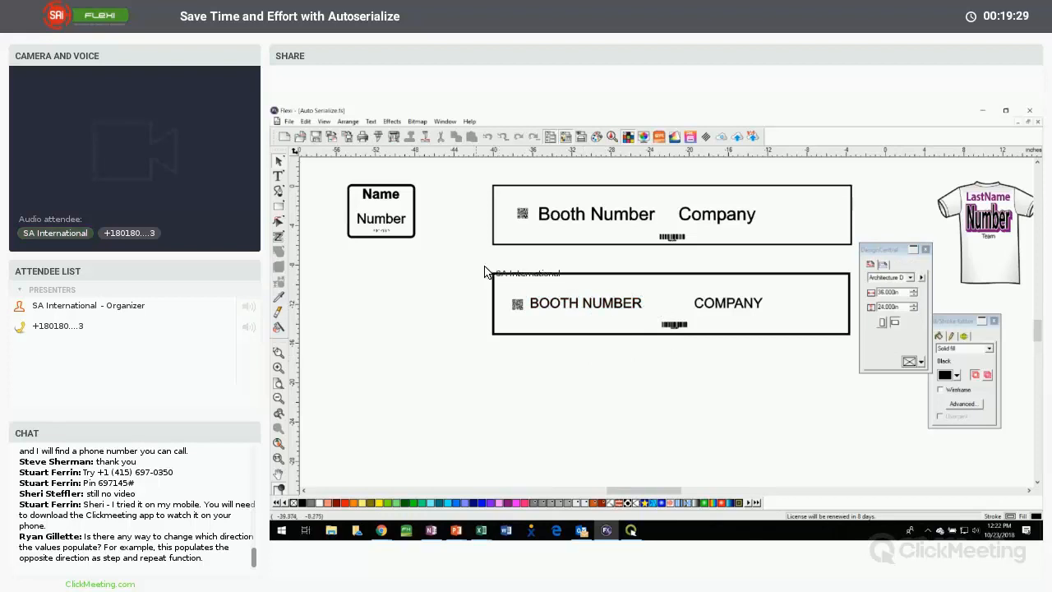
Start Auto Serialize on the whole lower sign and choose NUMBER, COMPANY, QRCODE and 1234567 as the text to replace
left_click_drag(470, 258, 831, 345)
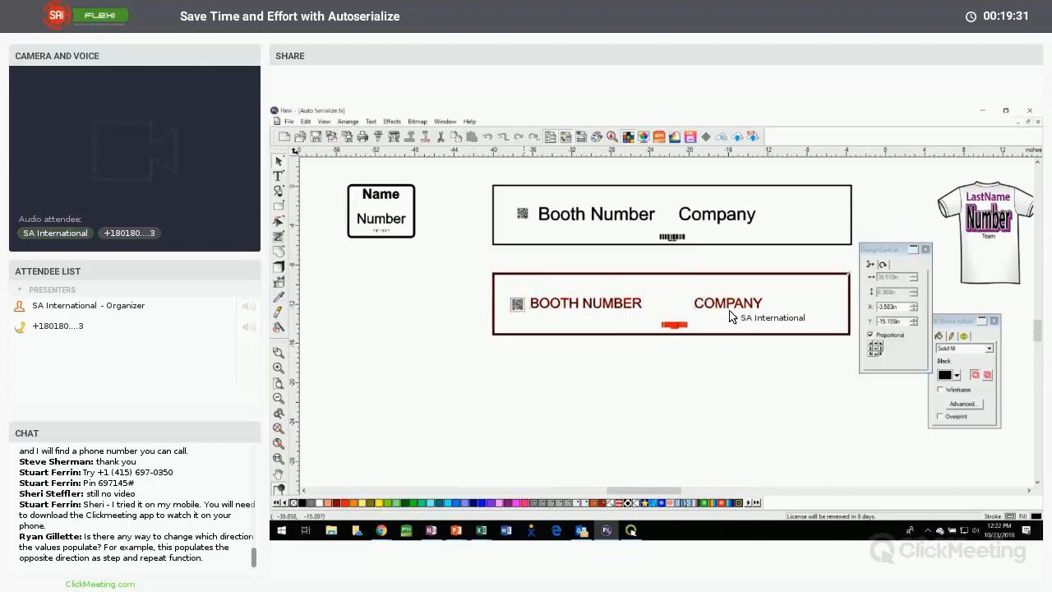
left_click(347, 121)
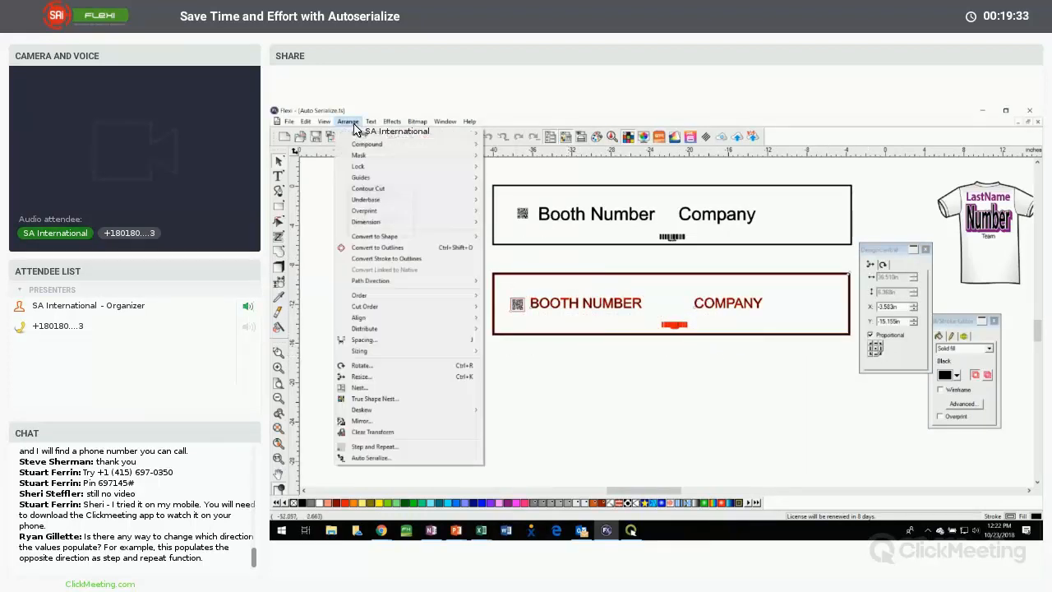
left_click(370, 458)
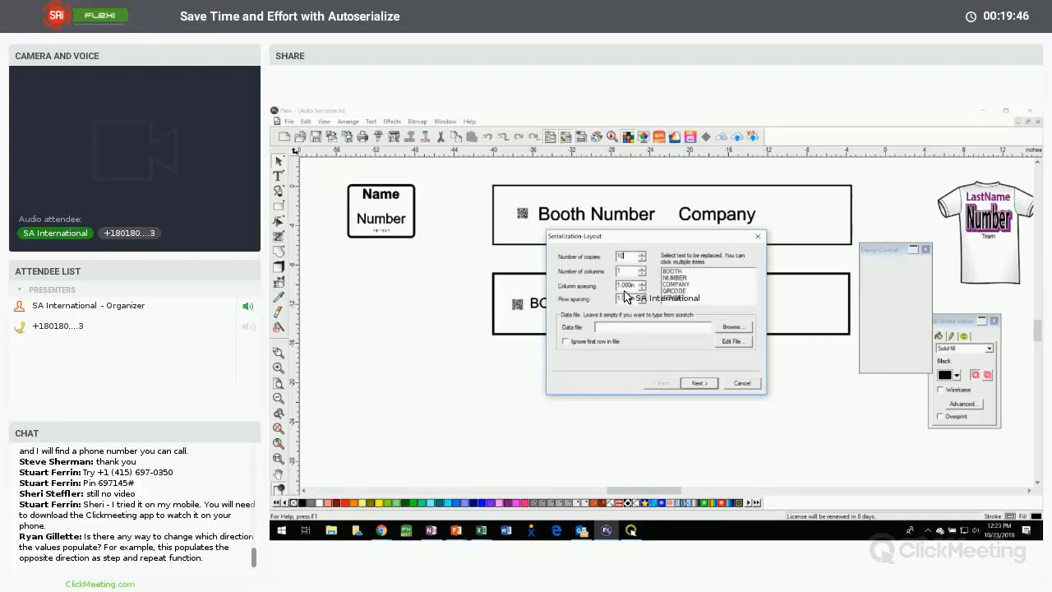
left_click(675, 271)
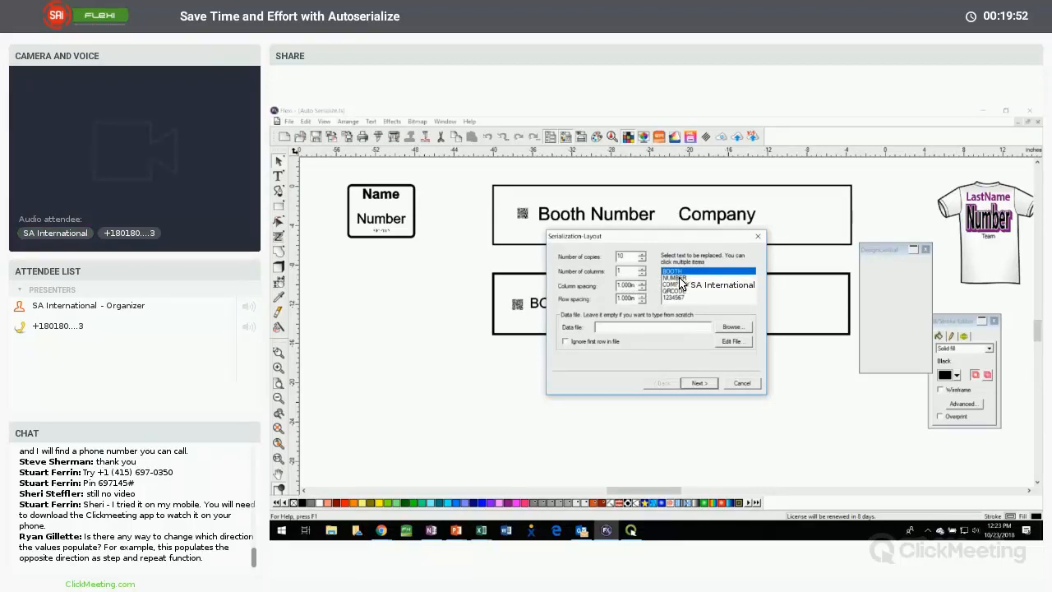
left_click(679, 278)
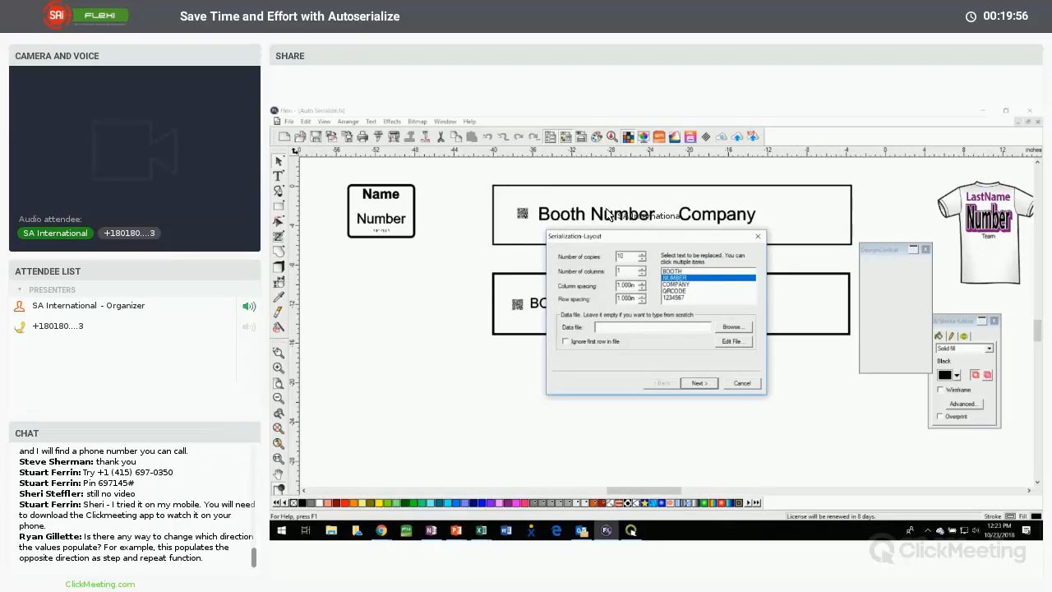
left_click_drag(683, 283, 672, 299)
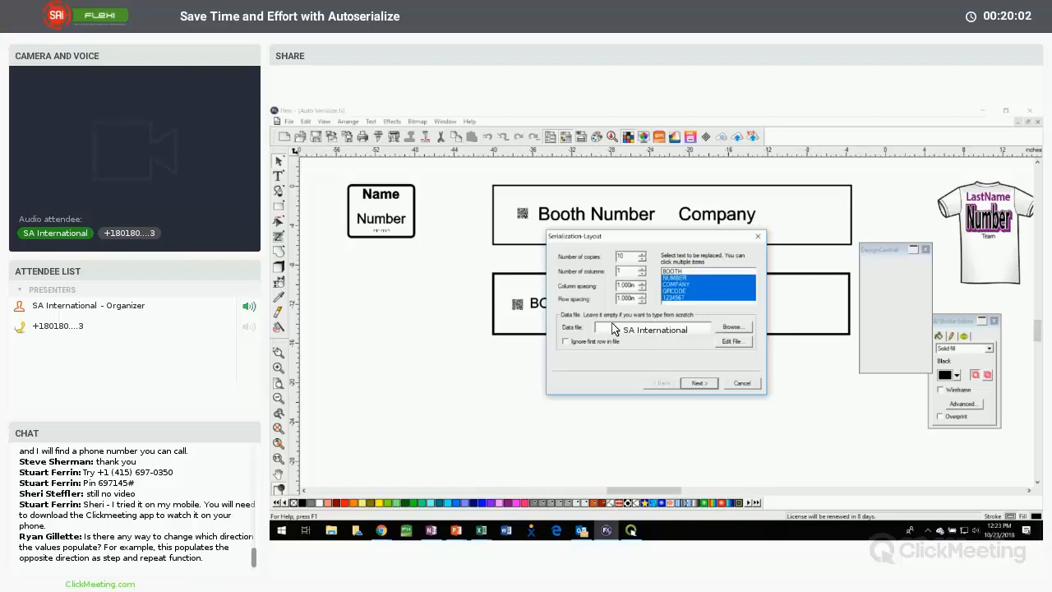
Load Data File - Placards.txt from the Auto-Serialize folder as the serialization data file
left_click(733, 329)
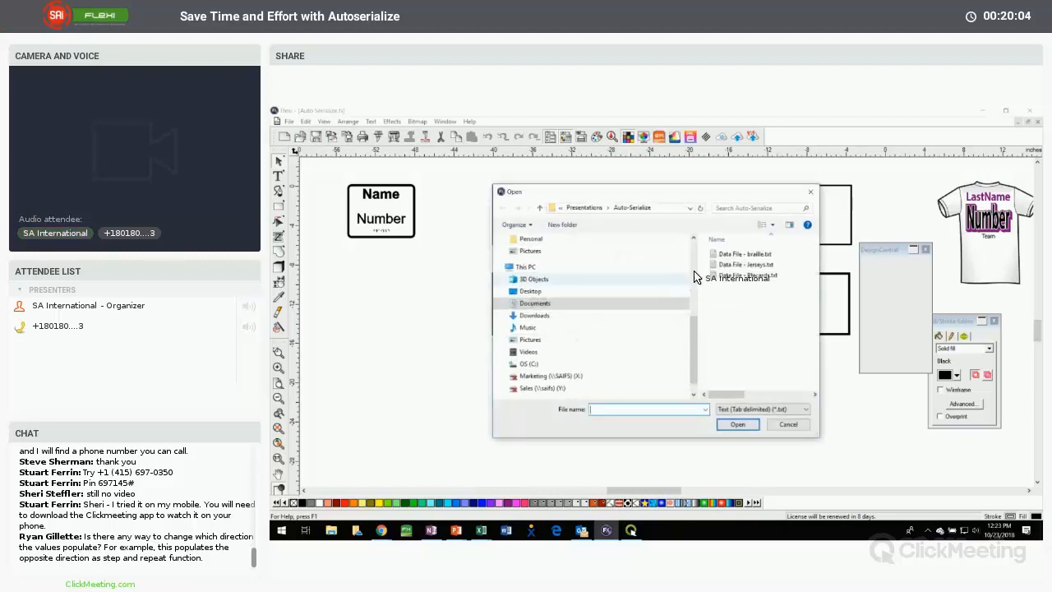
left_click(754, 275)
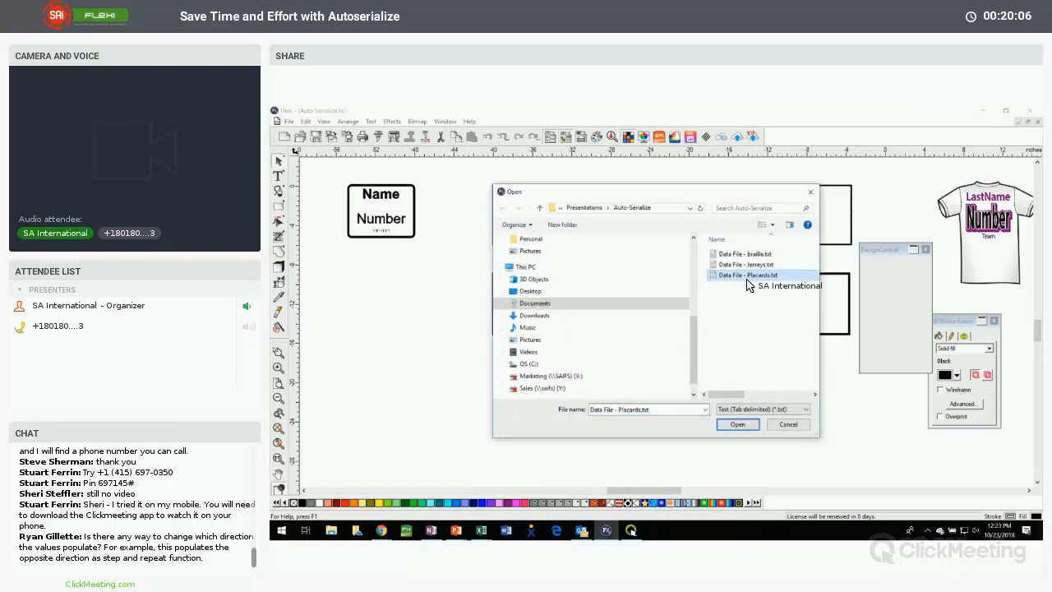
left_click(738, 423)
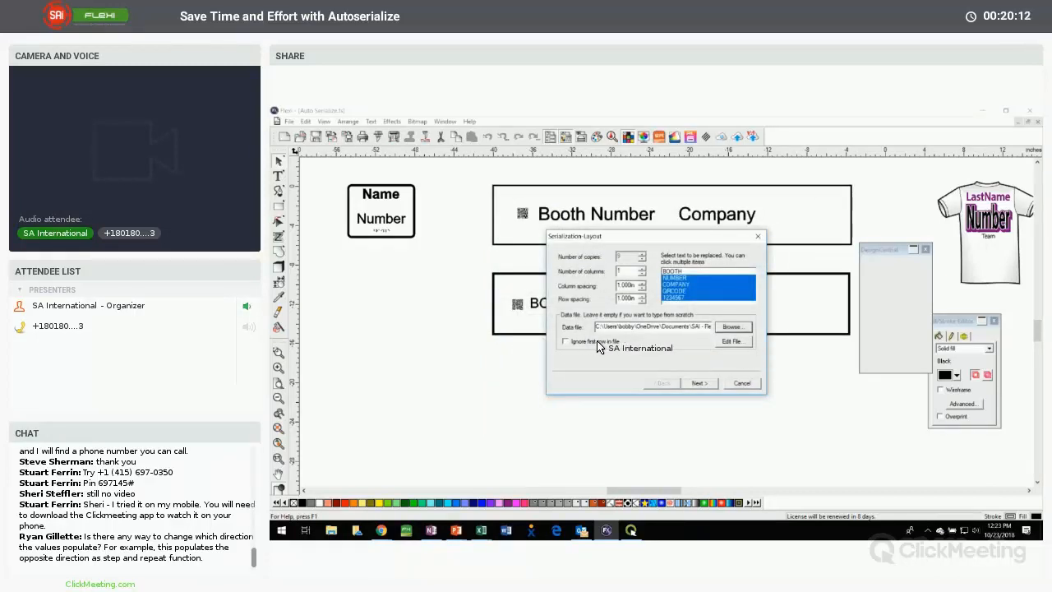
Check the header row of the placards file in Excel, and set the serialization to ignore the first row in the file
left_click(480, 530)
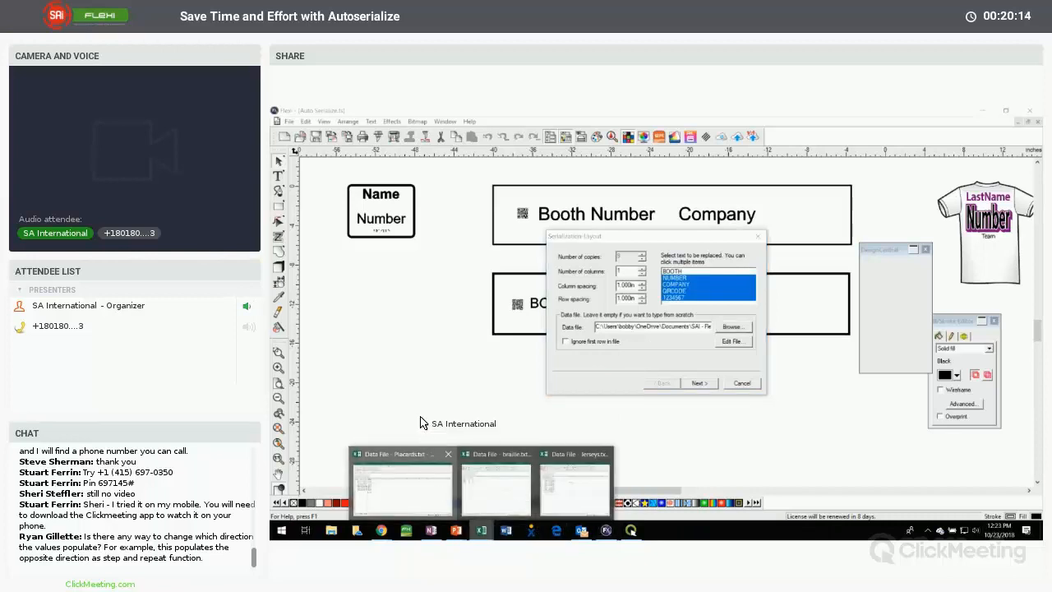
left_click(411, 478)
left_click(278, 241)
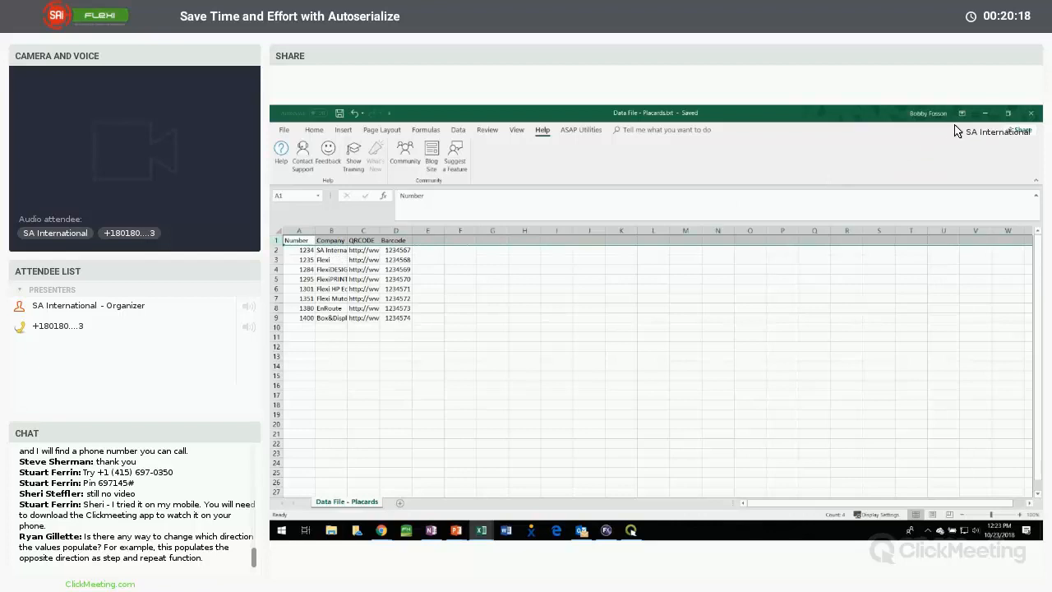
left_click(985, 114)
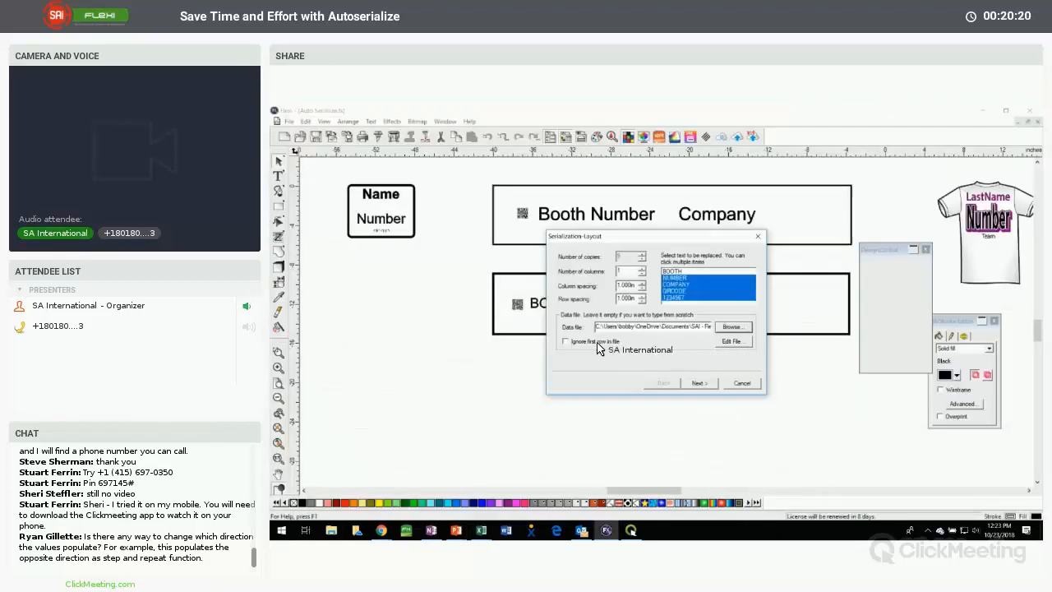
left_click(565, 341)
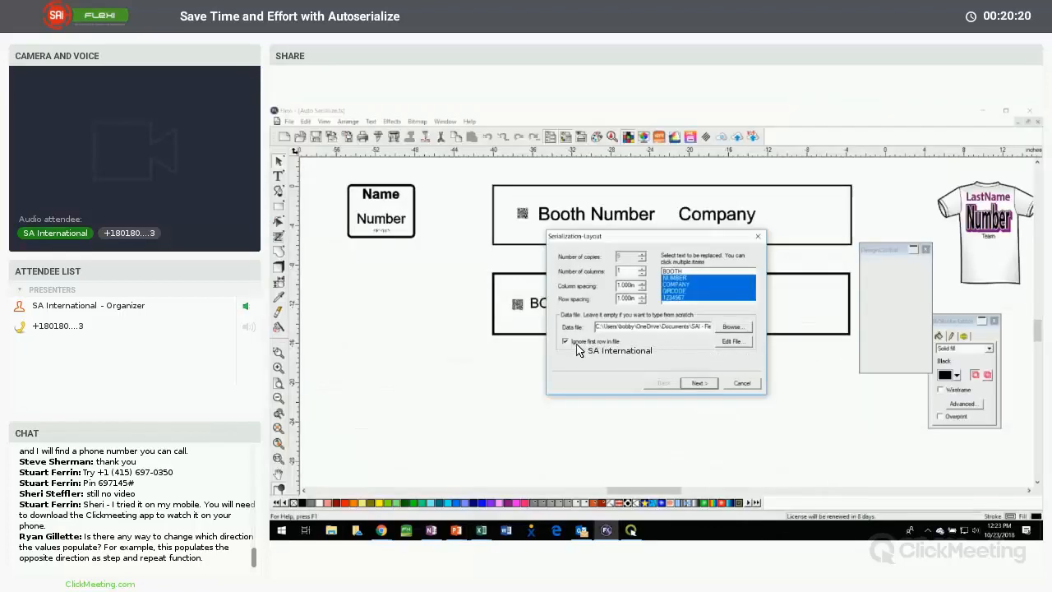
Review the imported rows against the NUMBER, COMPANY, QRCODE and 1234567 columns and generate the serialized booth signs
left_click(700, 384)
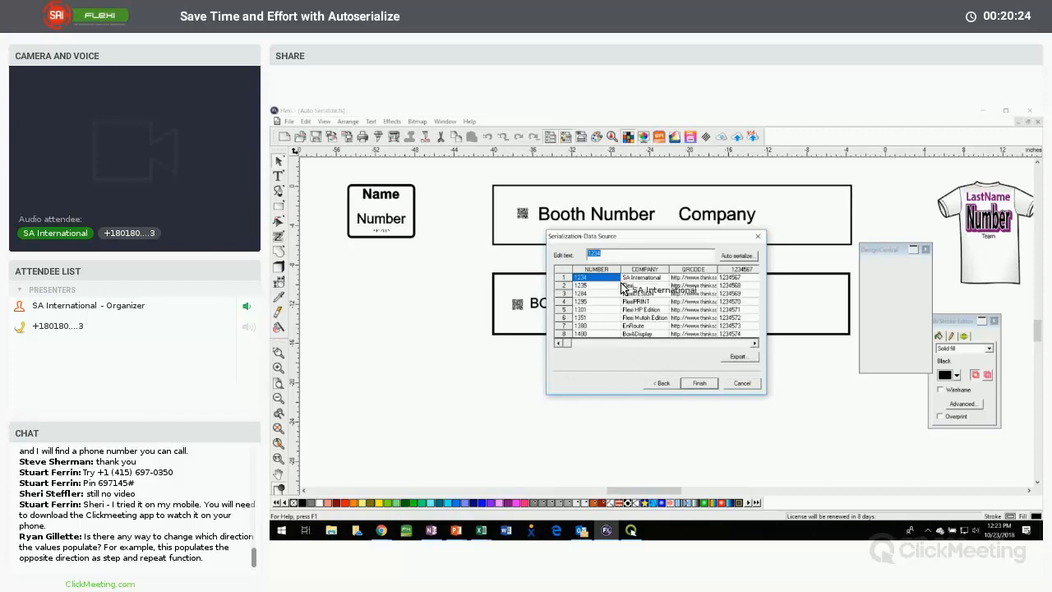
left_click_drag(619, 279, 744, 277)
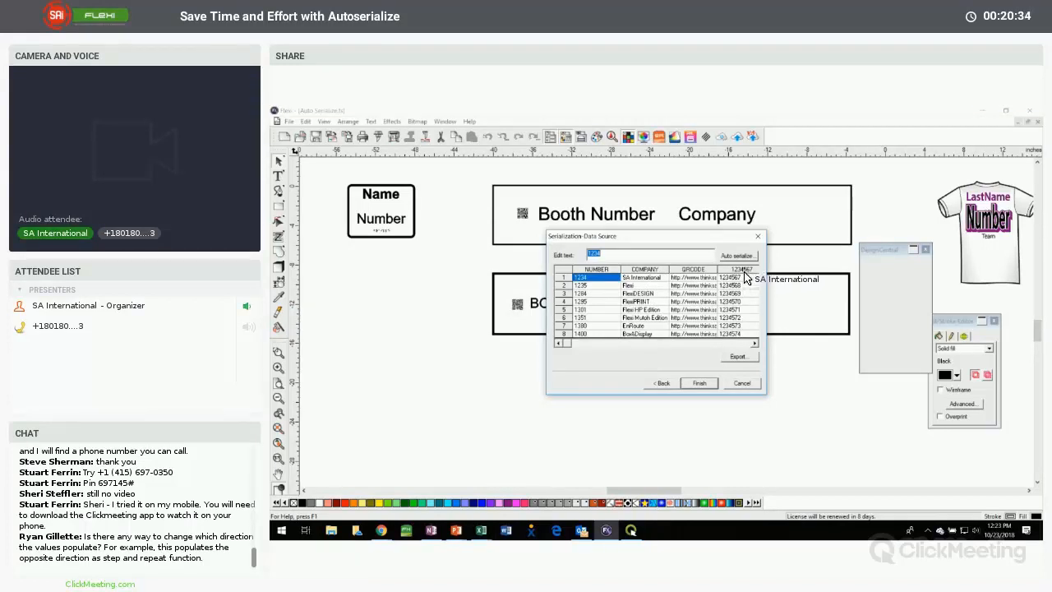
left_click(697, 384)
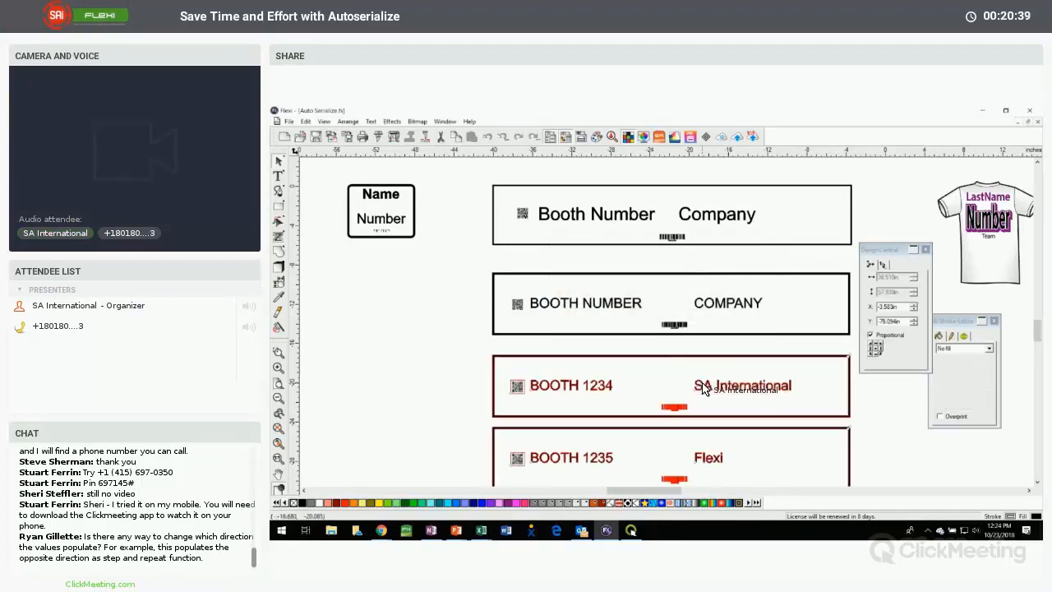
Review the booth numbers and company names on the serialized signs, from the first generated sign to the last
scroll(464, 382, "down", 4)
scroll(459, 381, "down", 2)
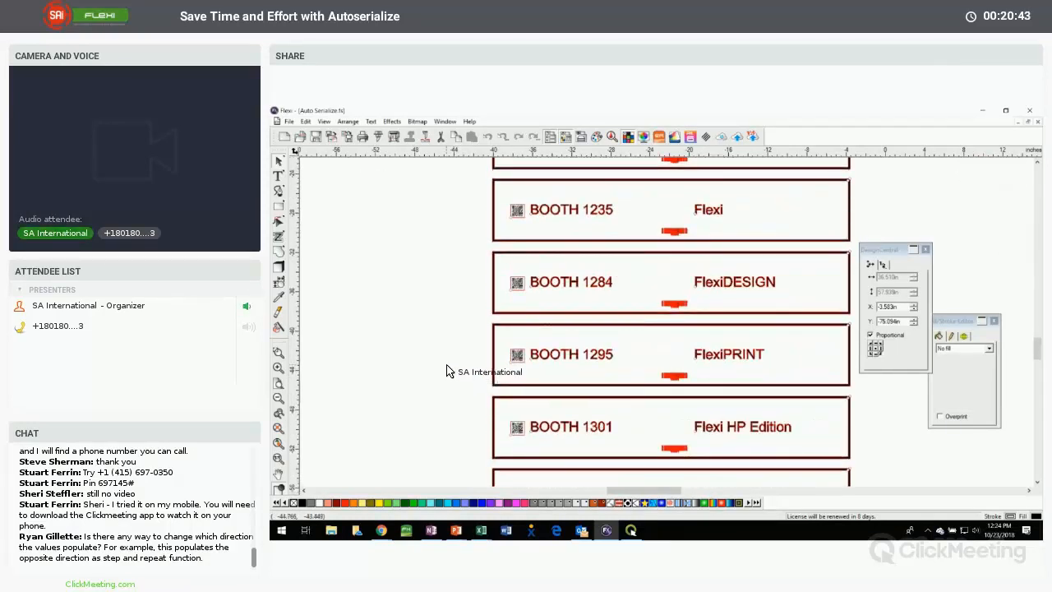
scroll(446, 371, "down", 2)
scroll(446, 371, "down", 2)
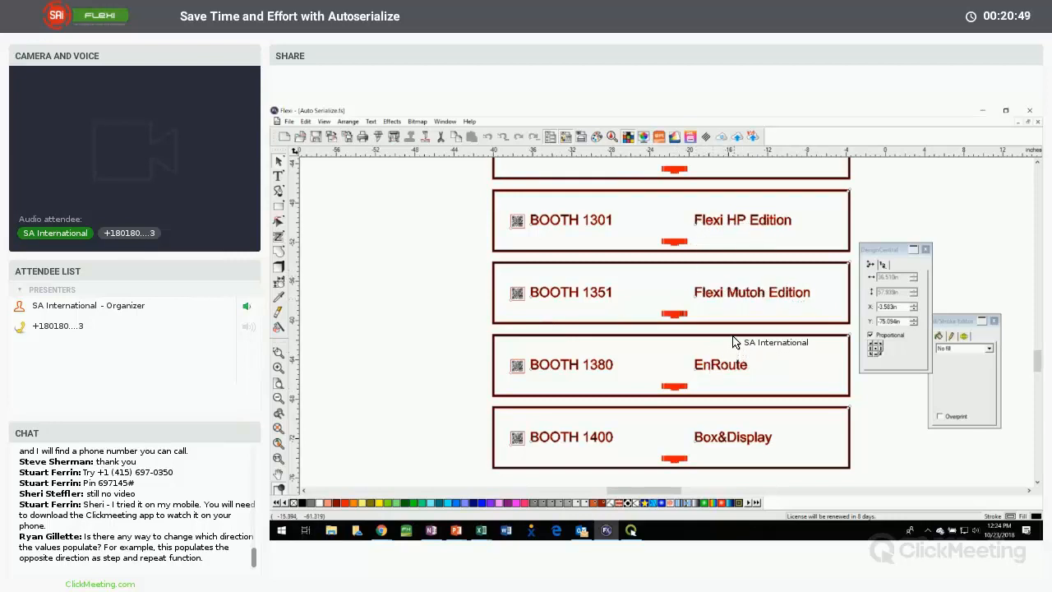
scroll(755, 338, "down", 1)
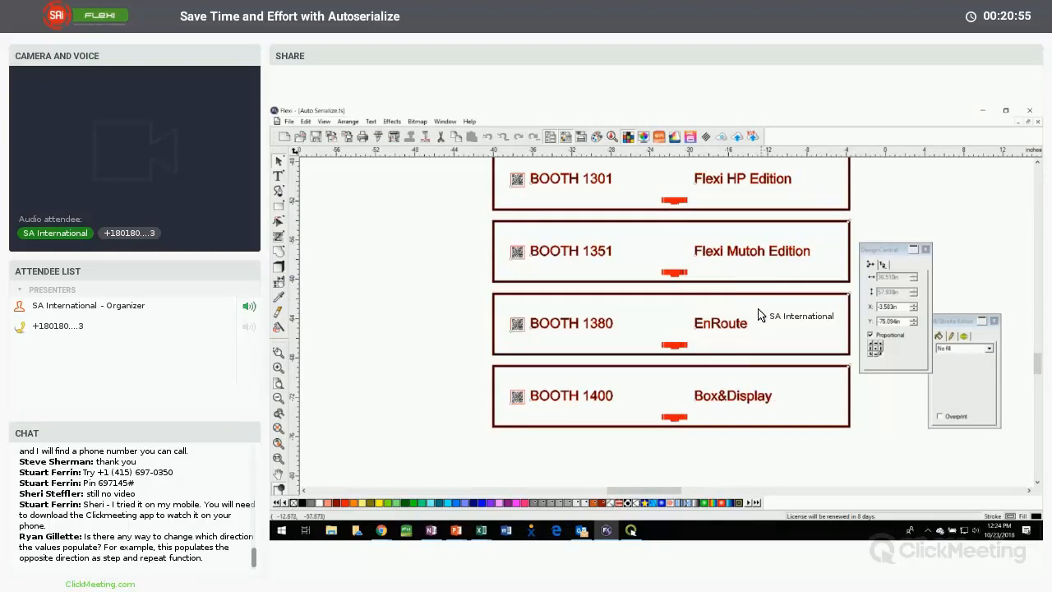
scroll(726, 288, "up", 8)
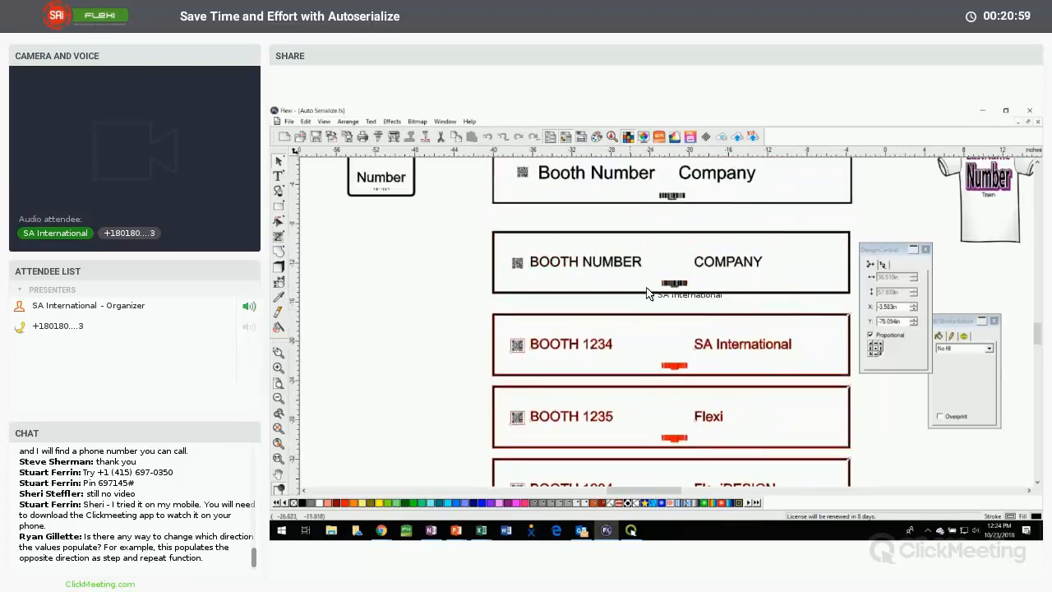
scroll(702, 328, "down", 3)
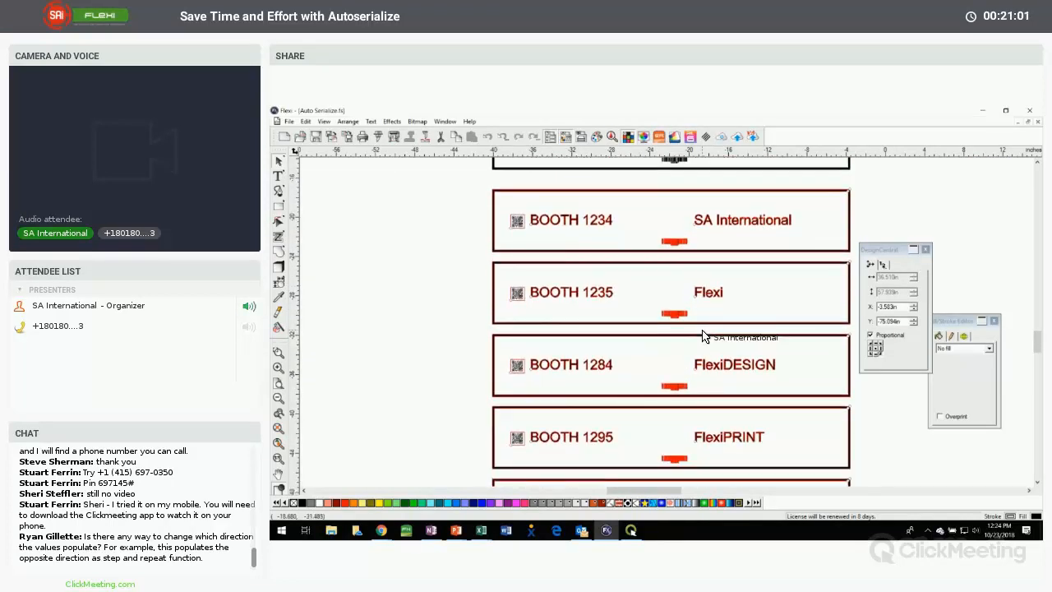
Deselect the generated signs and examine their barcodes up close, comparing the number under each one
left_click(394, 278)
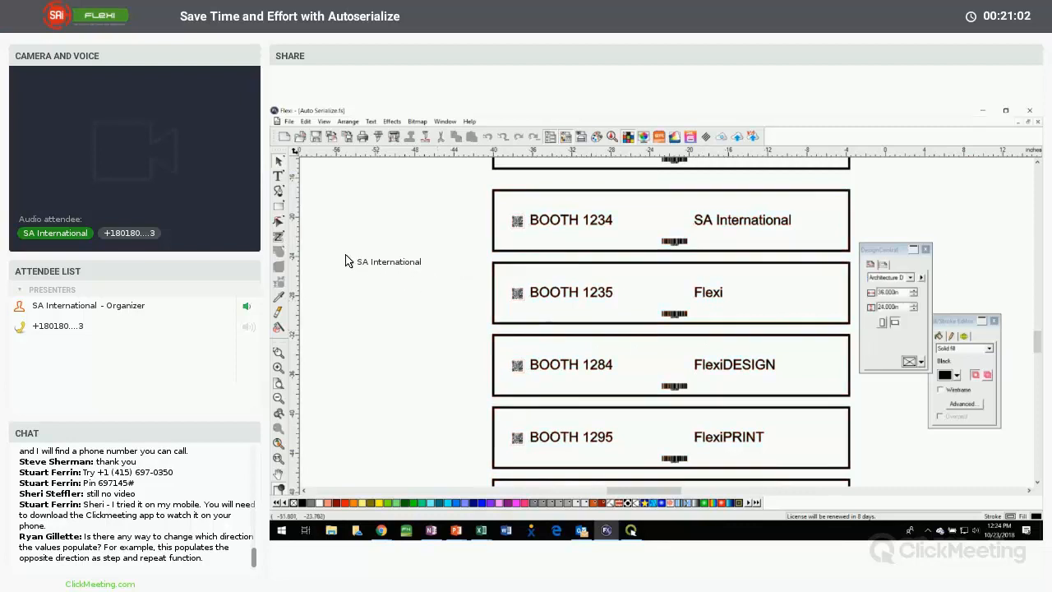
left_click(279, 351)
left_click_drag(634, 301, 705, 349)
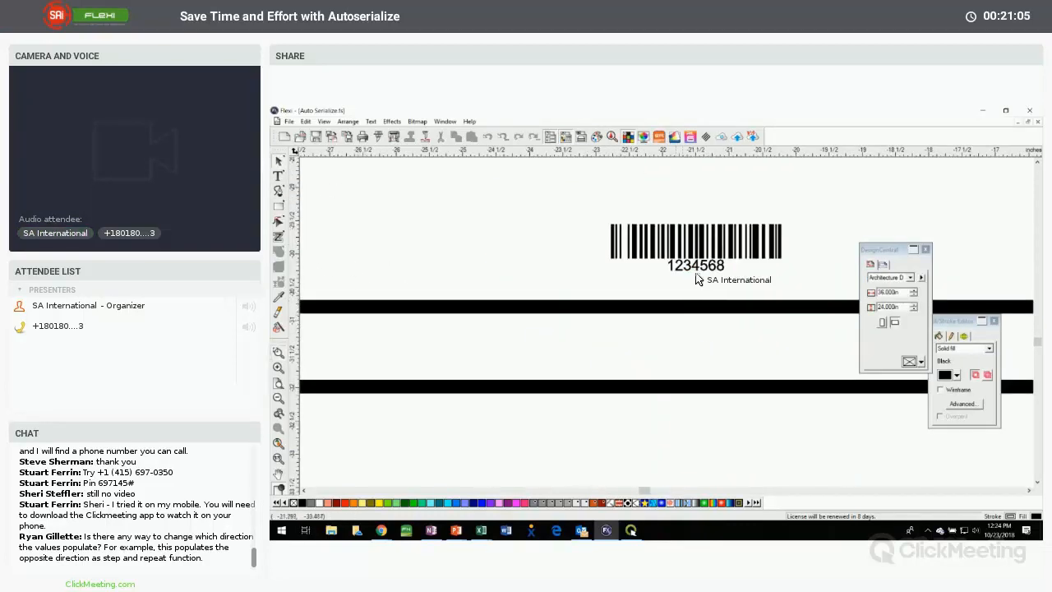
scroll(731, 300, "down", 5)
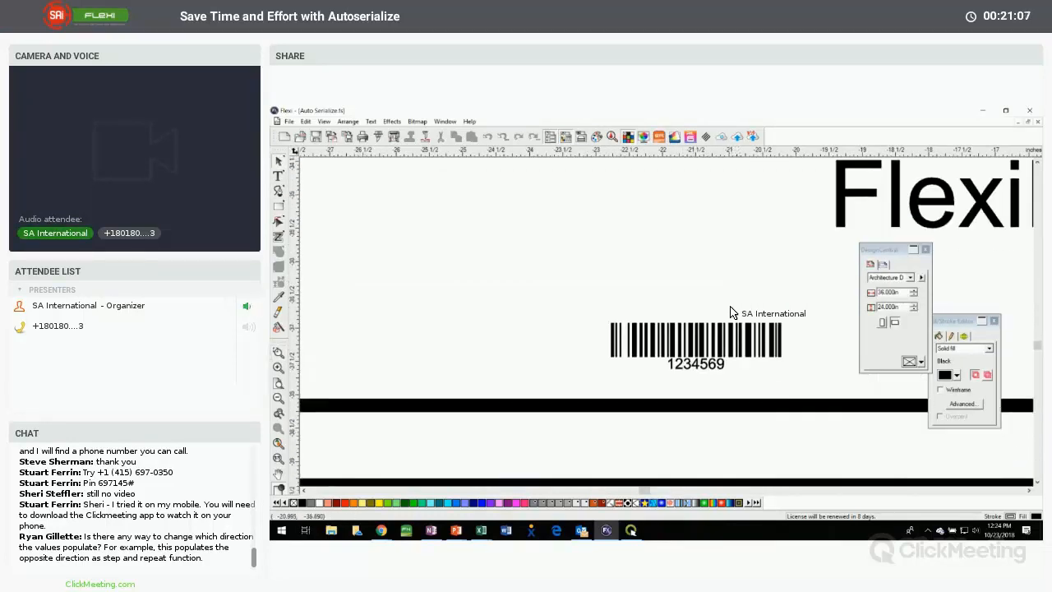
scroll(730, 314, "down", 10)
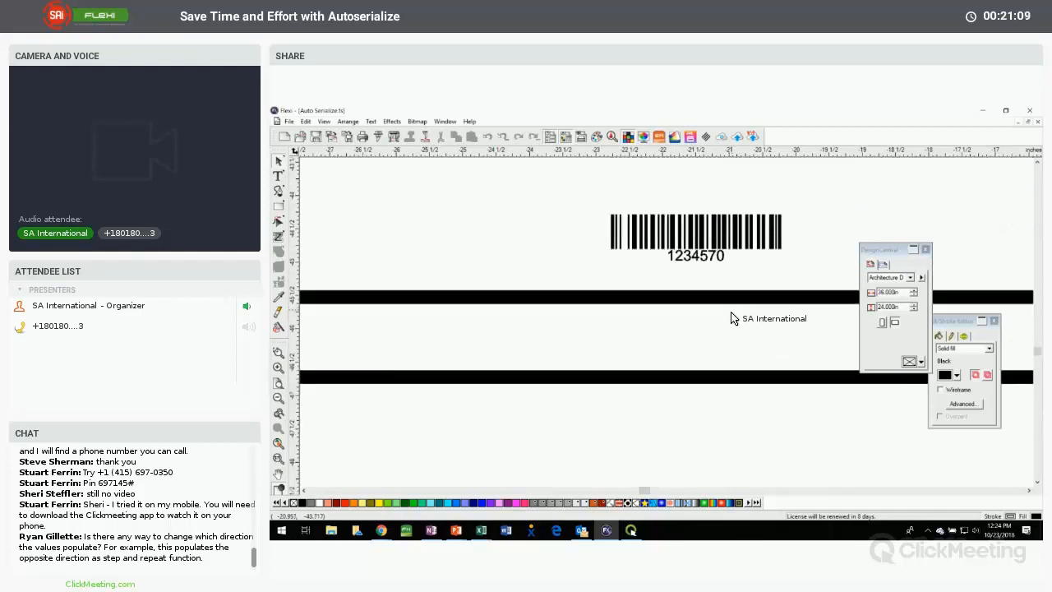
scroll(731, 318, "down", 10)
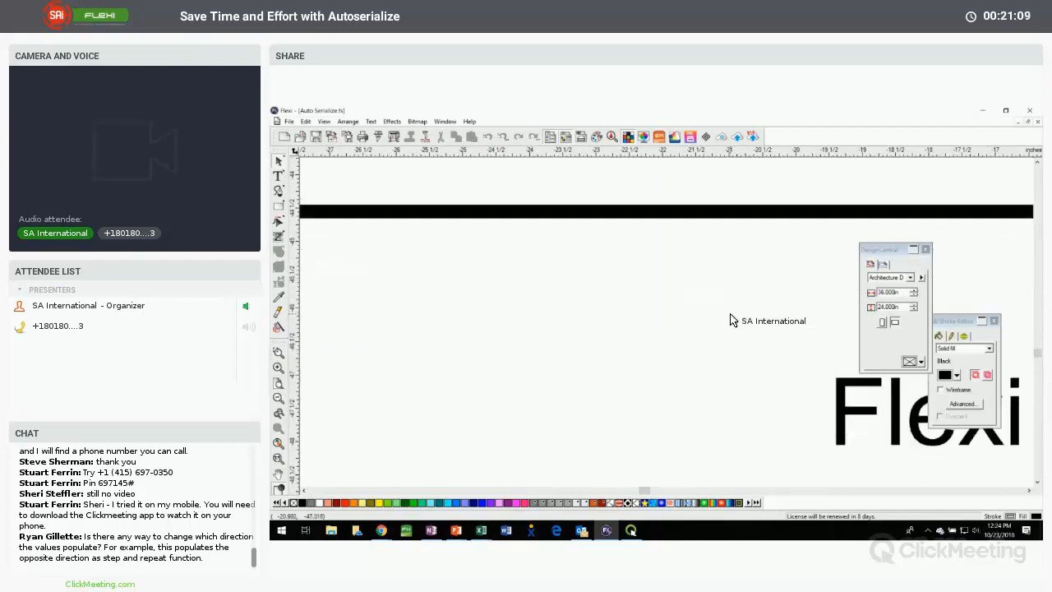
Select the Name text on the small room sign and show its justification settings in DesignCentral beside the sign
left_click(277, 445)
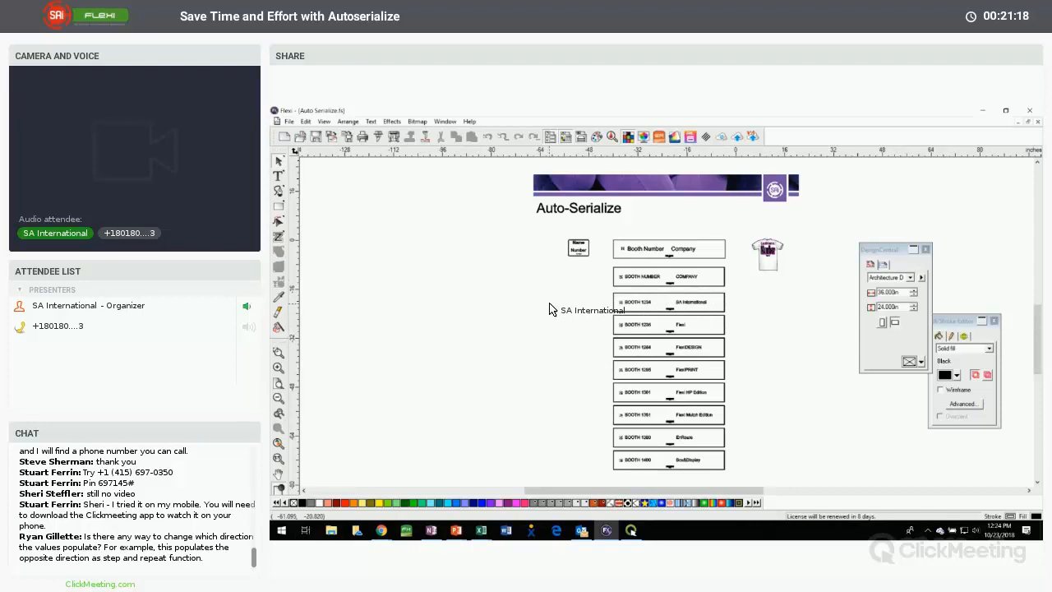
left_click_drag(548, 309, 595, 305)
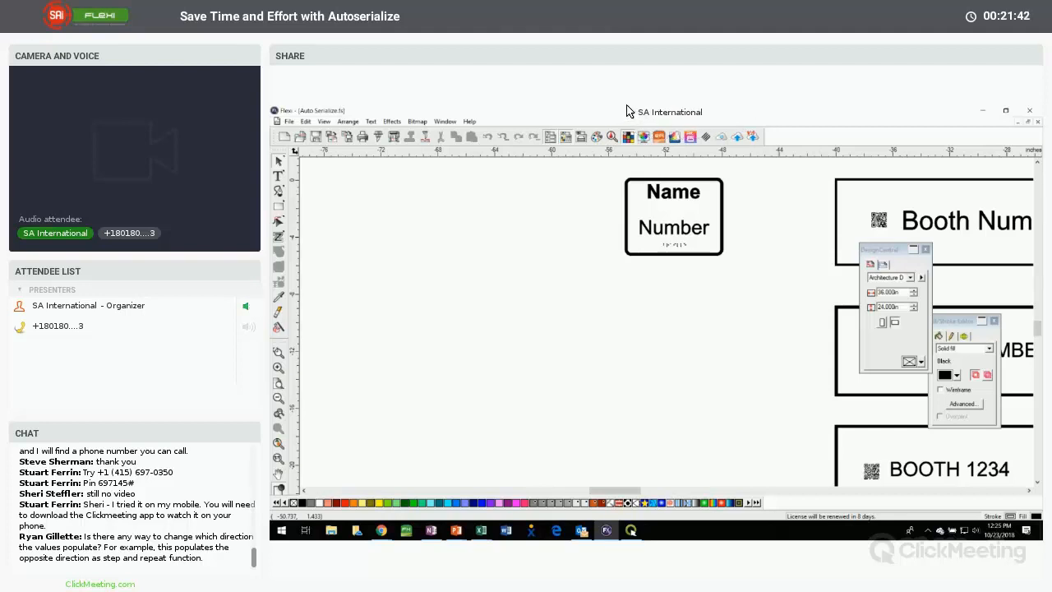
left_click(674, 203)
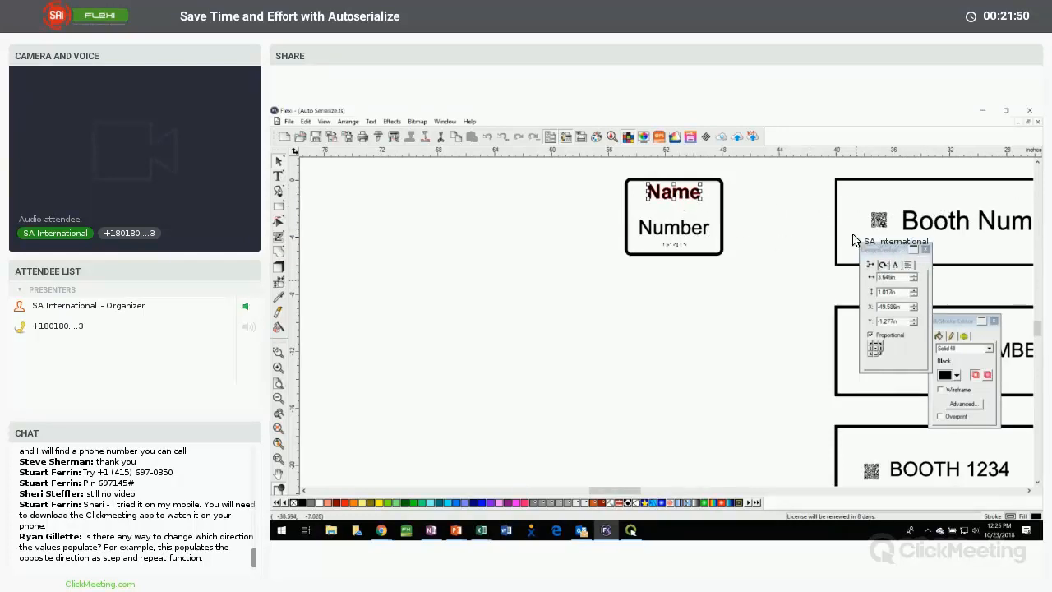
left_click_drag(883, 248, 761, 180)
left_click(785, 198)
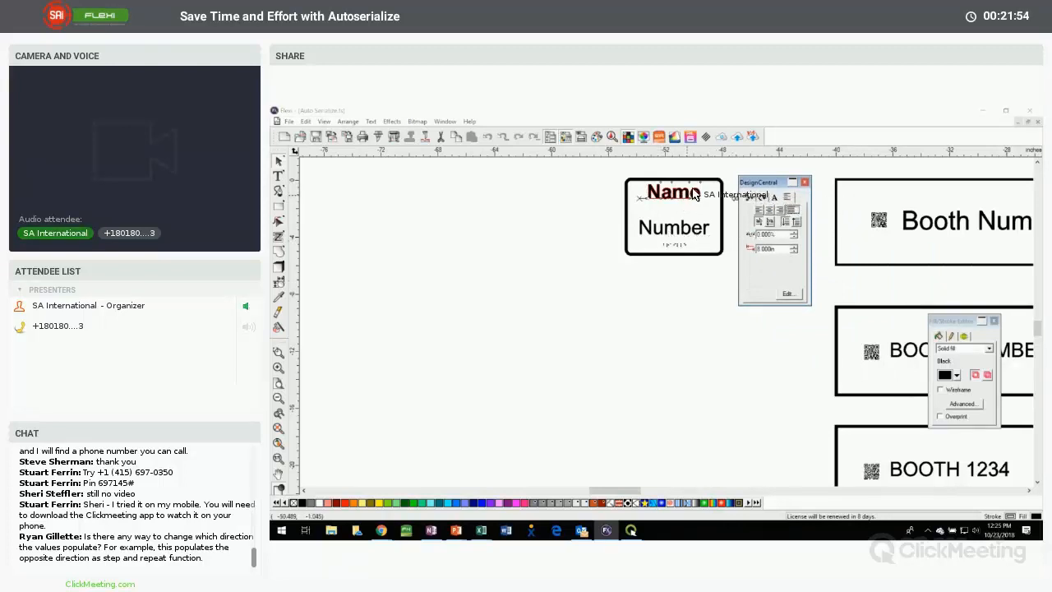
left_click_drag(756, 184, 764, 183)
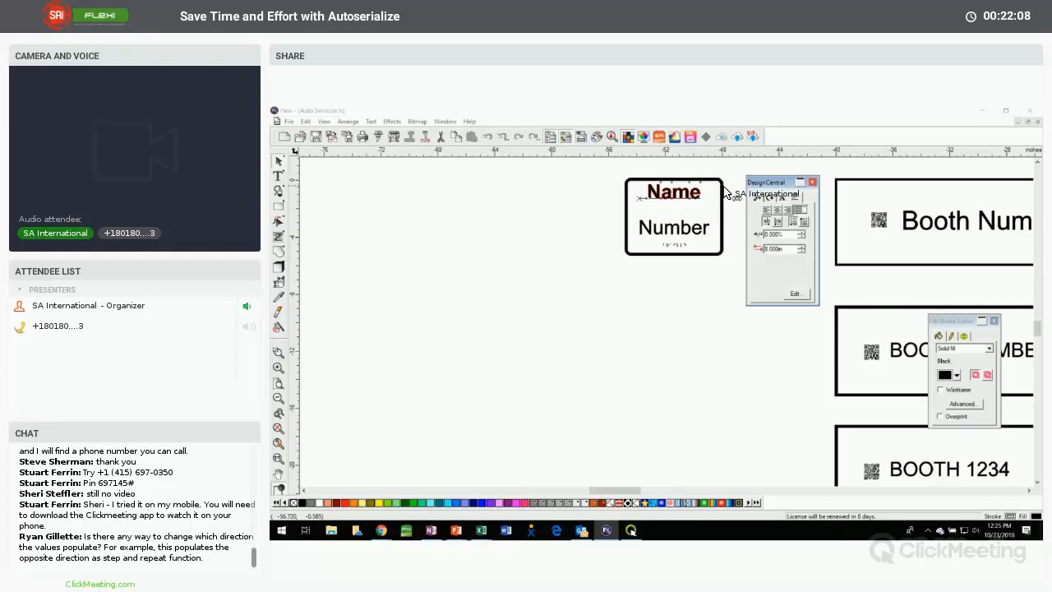
Set the Name text's full alignment options to adjust by character width
left_click(801, 212)
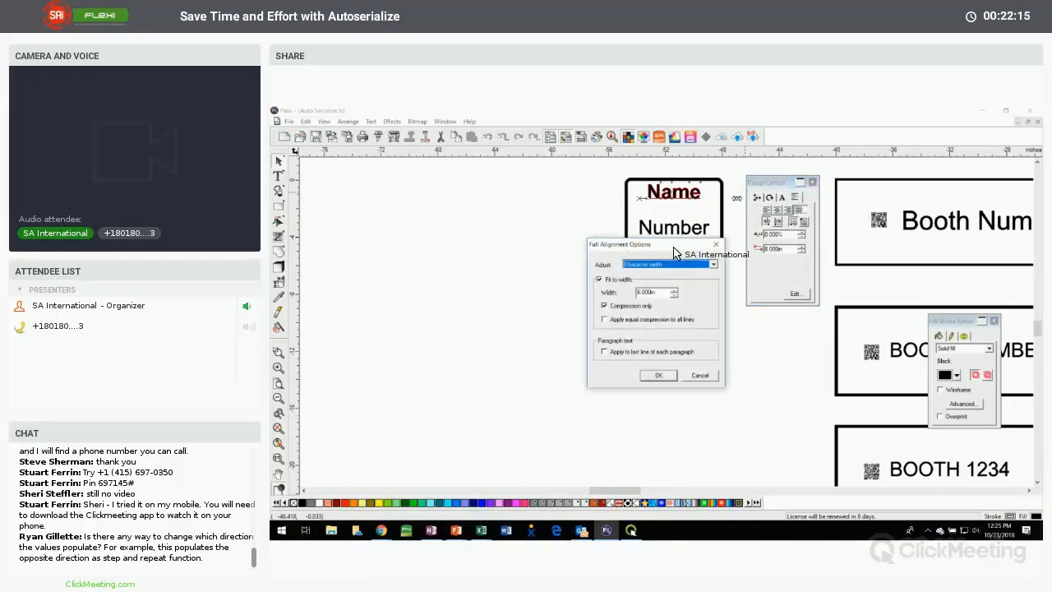
left_click_drag(648, 234, 547, 195)
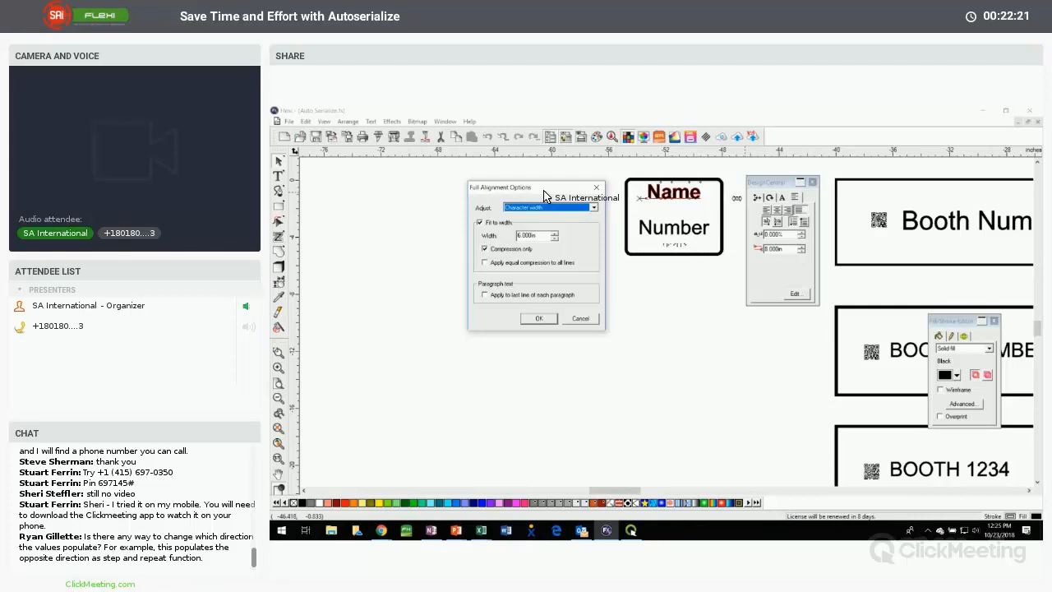
left_click(530, 210)
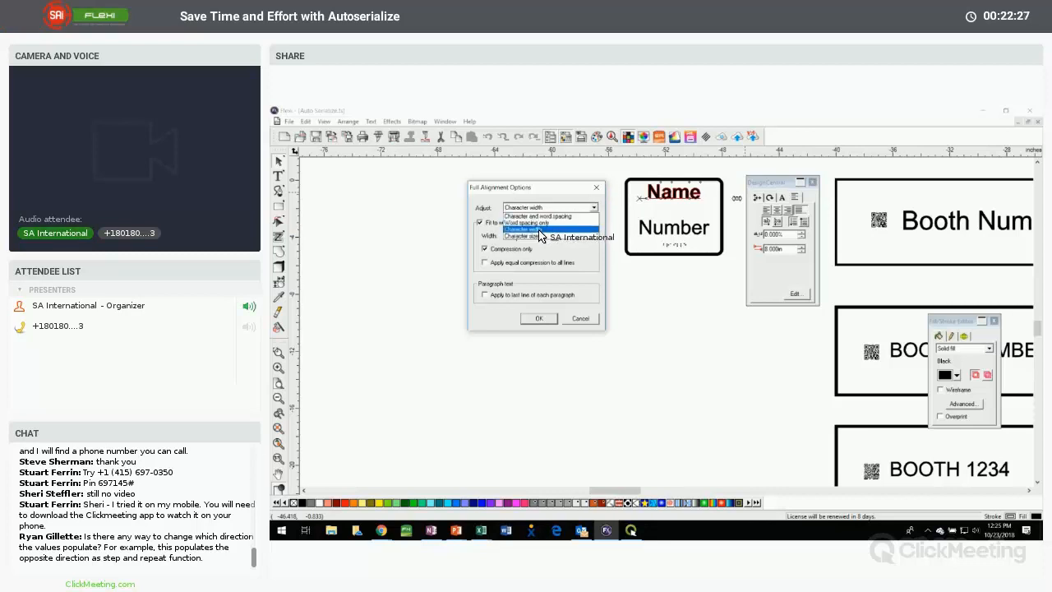
left_click(539, 230)
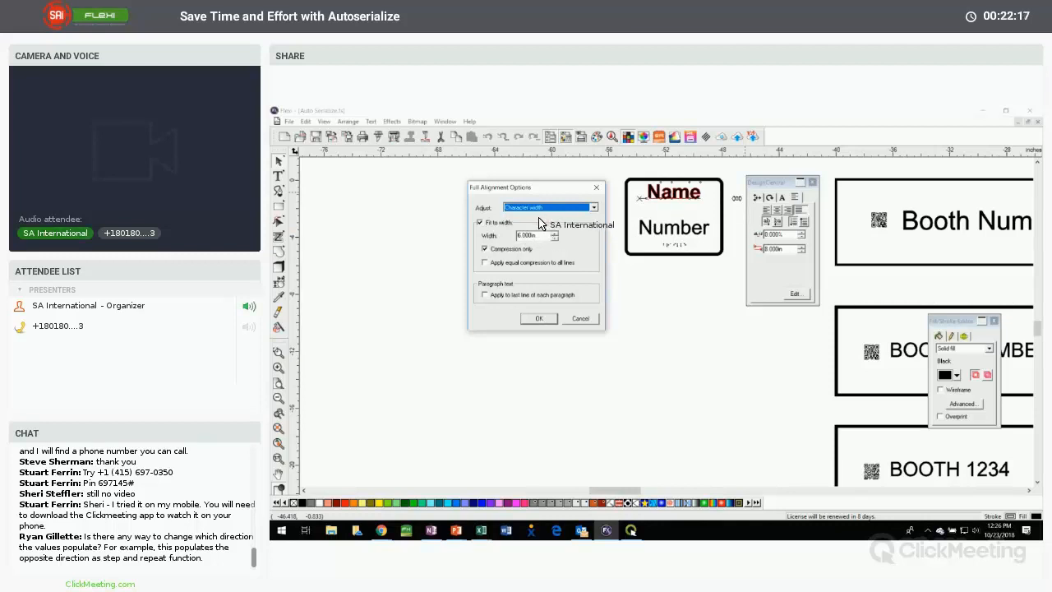
left_click(539, 319)
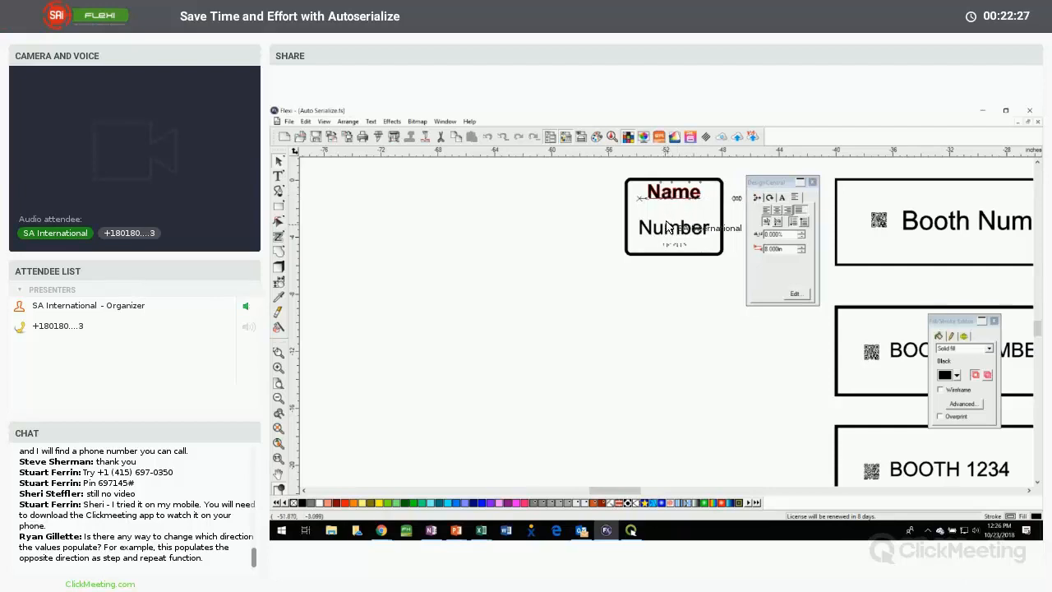
Convert the braille line under Number on the room sign to regular text
left_click(668, 231)
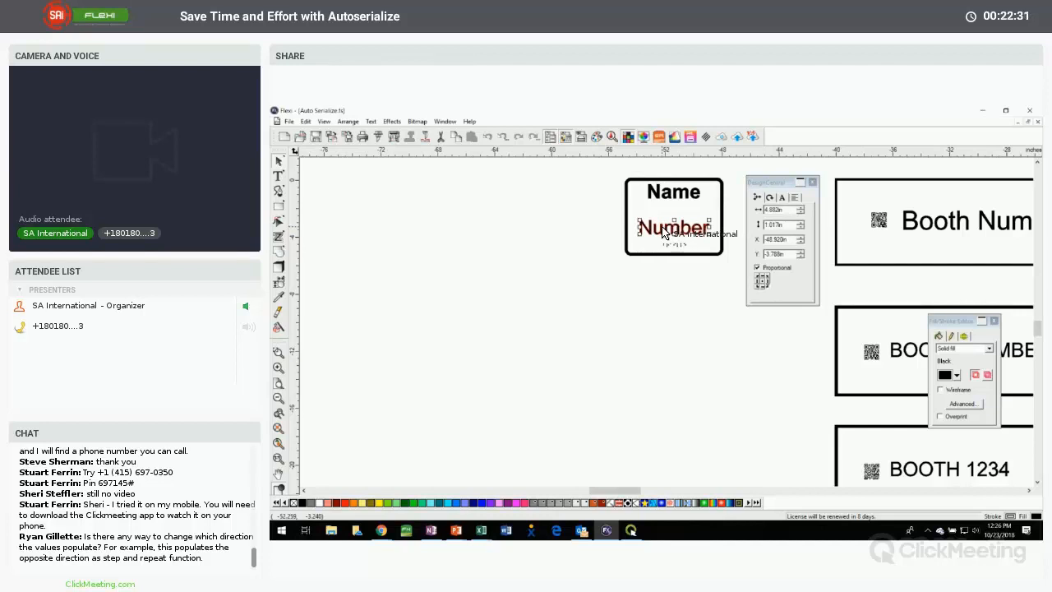
left_click(681, 246)
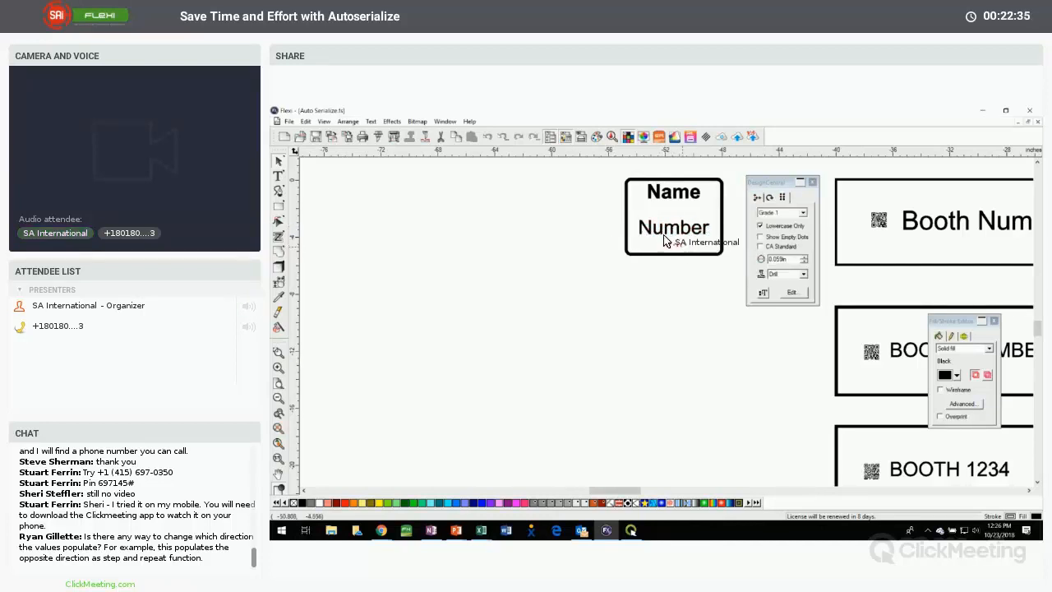
left_click(370, 121)
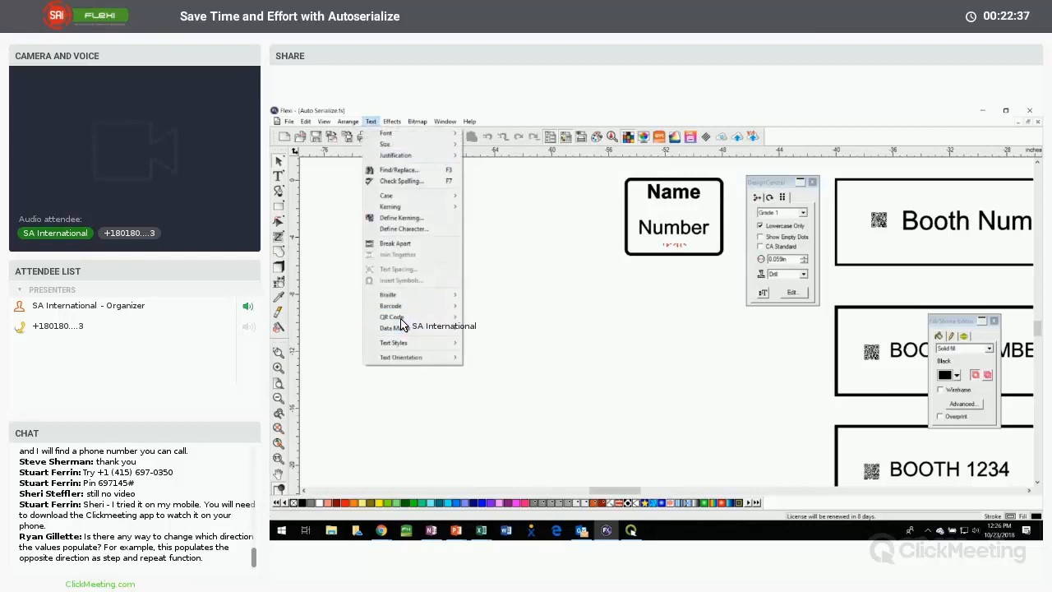
mouse_move(415, 294)
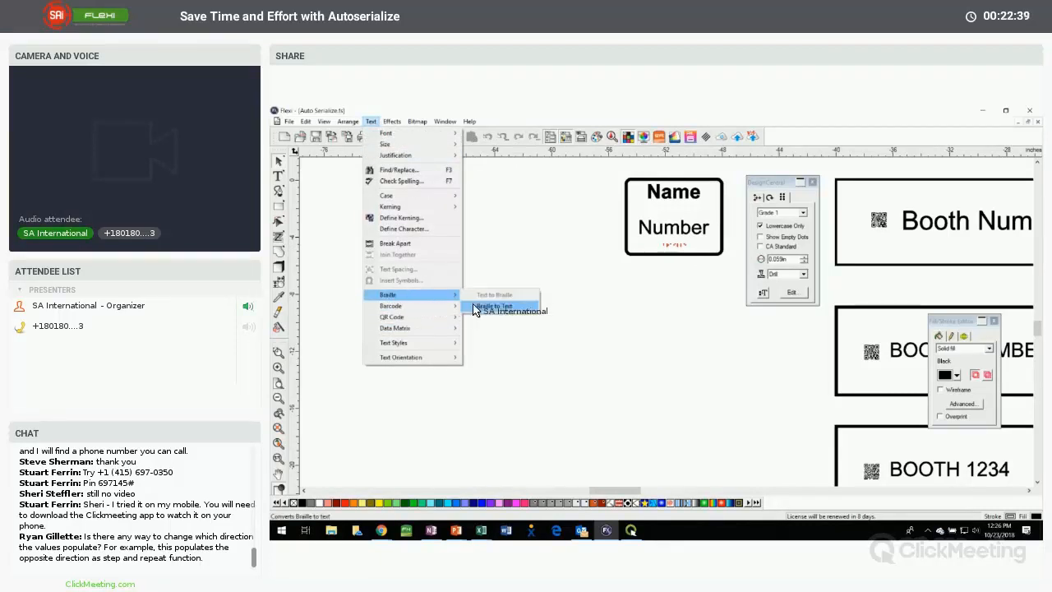
left_click(493, 306)
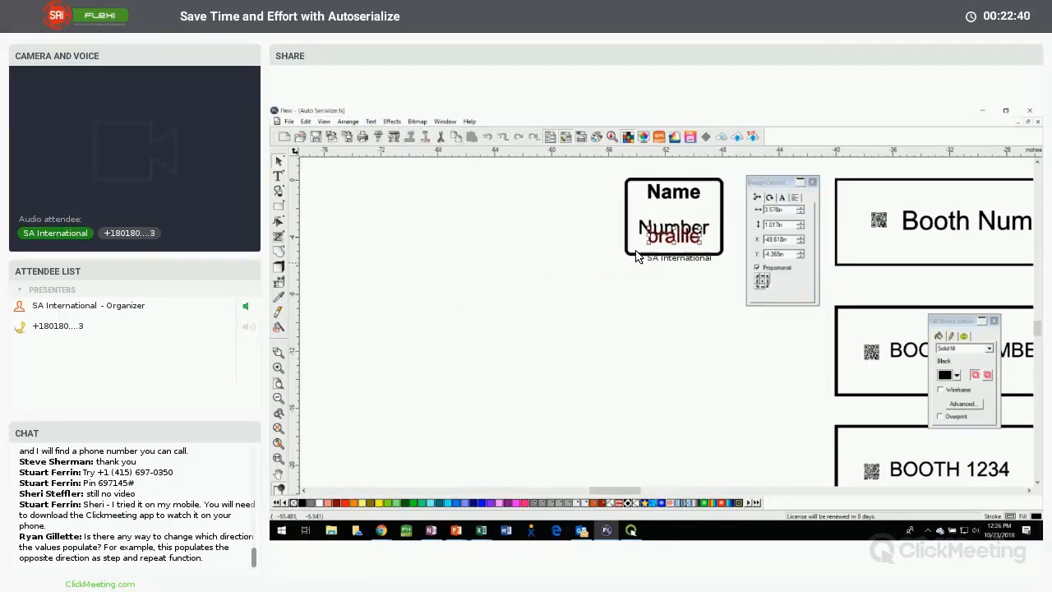
left_click(685, 244)
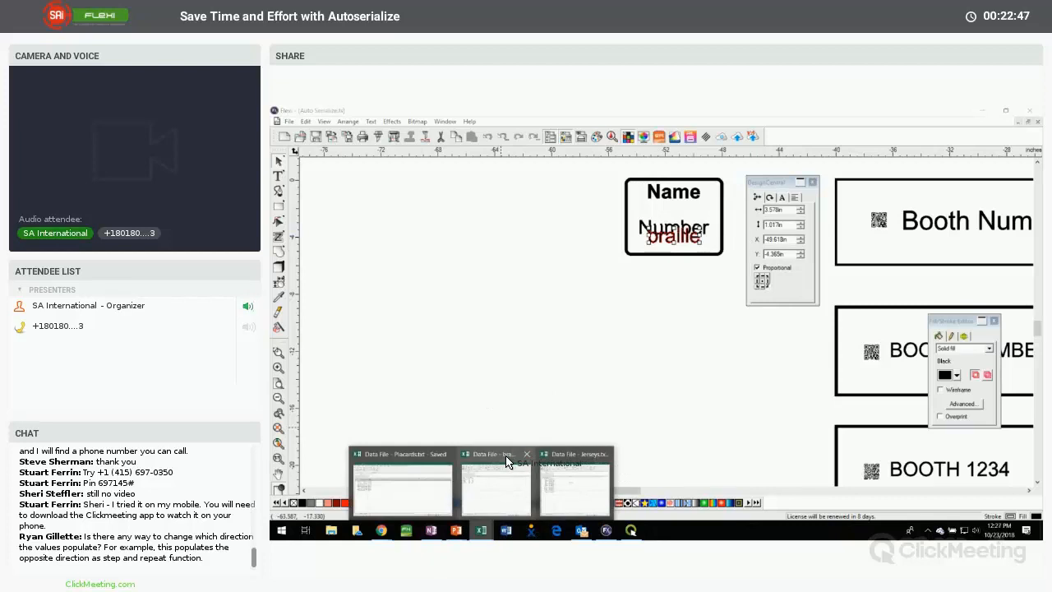
Switch to Data File - braille.txt in Excel and check the Name, Number and braille column headers against the sign text
left_click_drag(1032, 299, 550, 201)
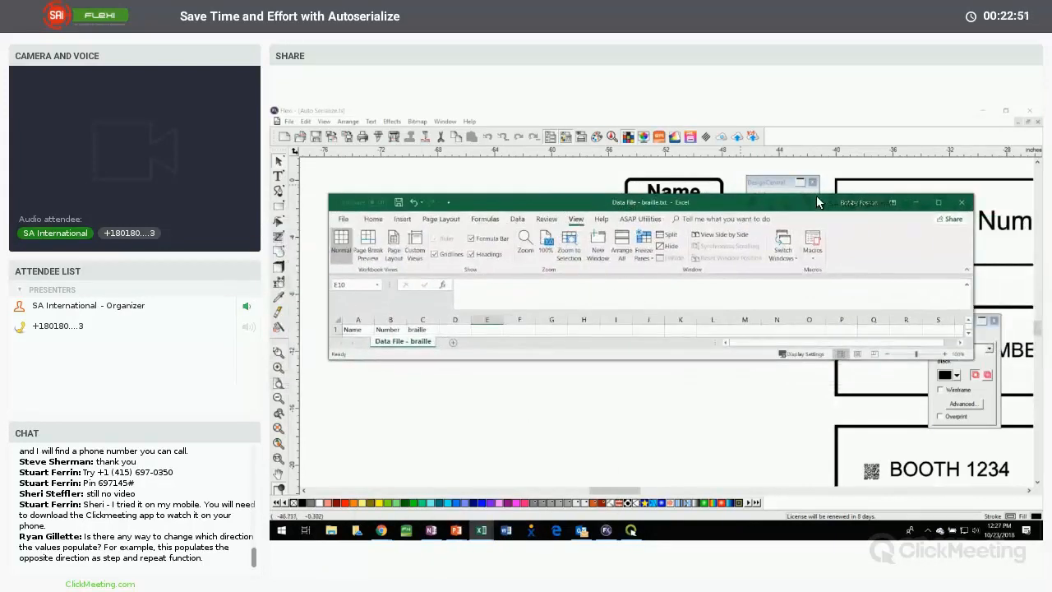
left_click(934, 203)
left_click(359, 241)
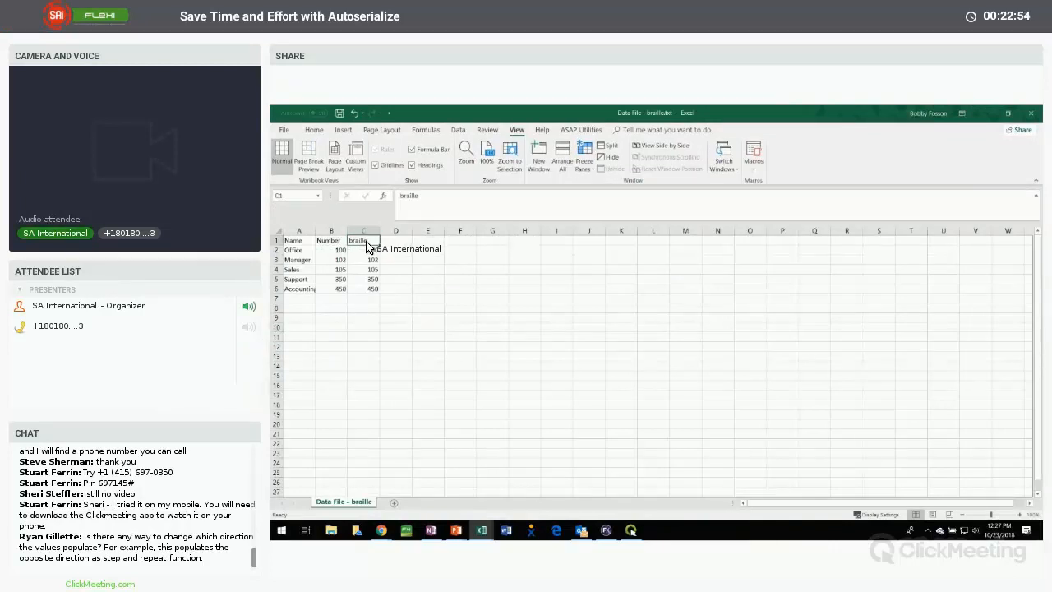
left_click(296, 240)
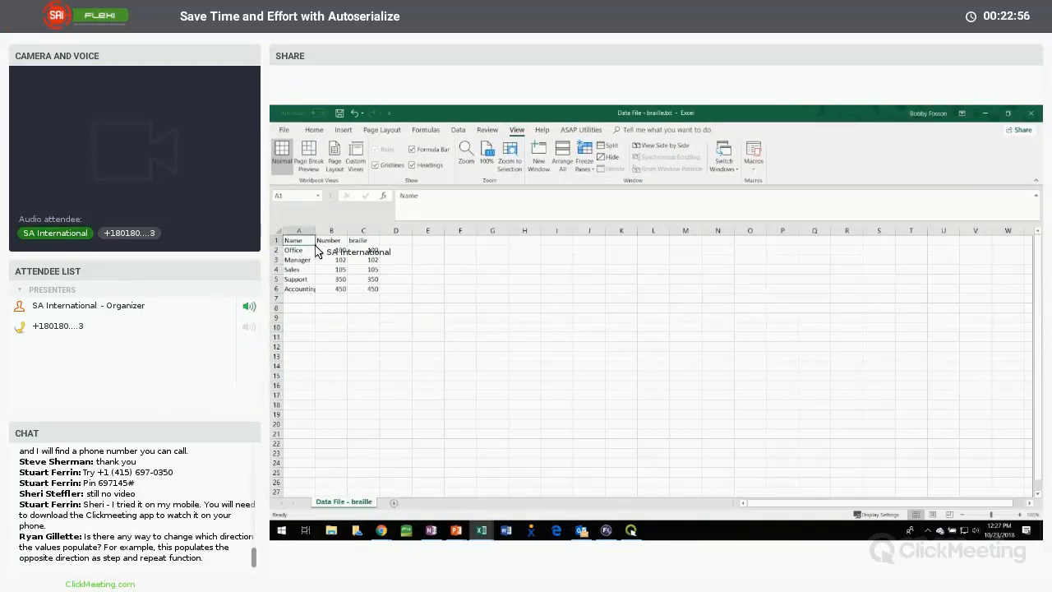
left_click(333, 240)
left_click(363, 241)
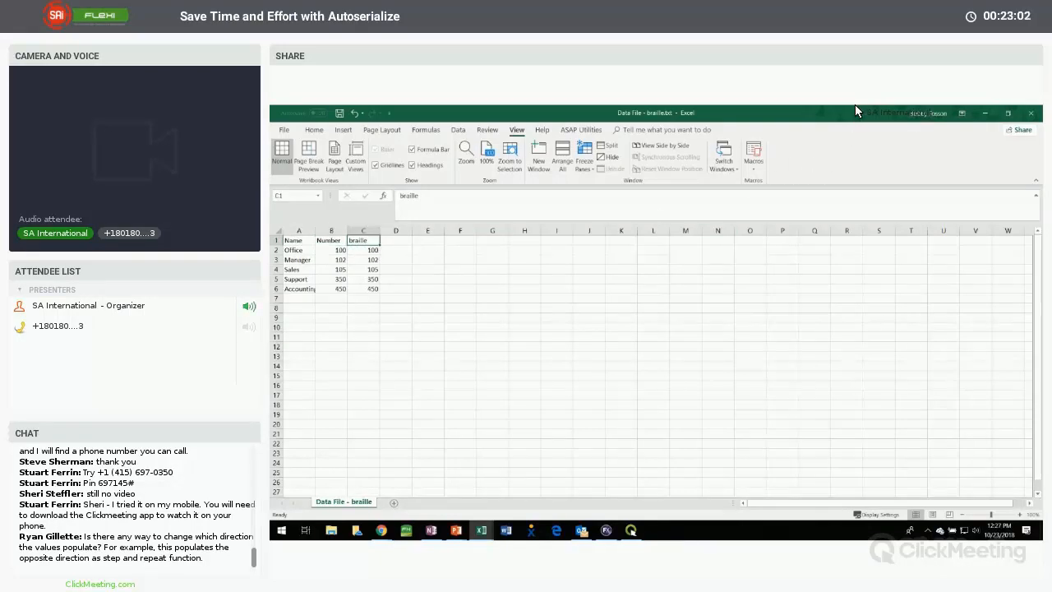
left_click(985, 113)
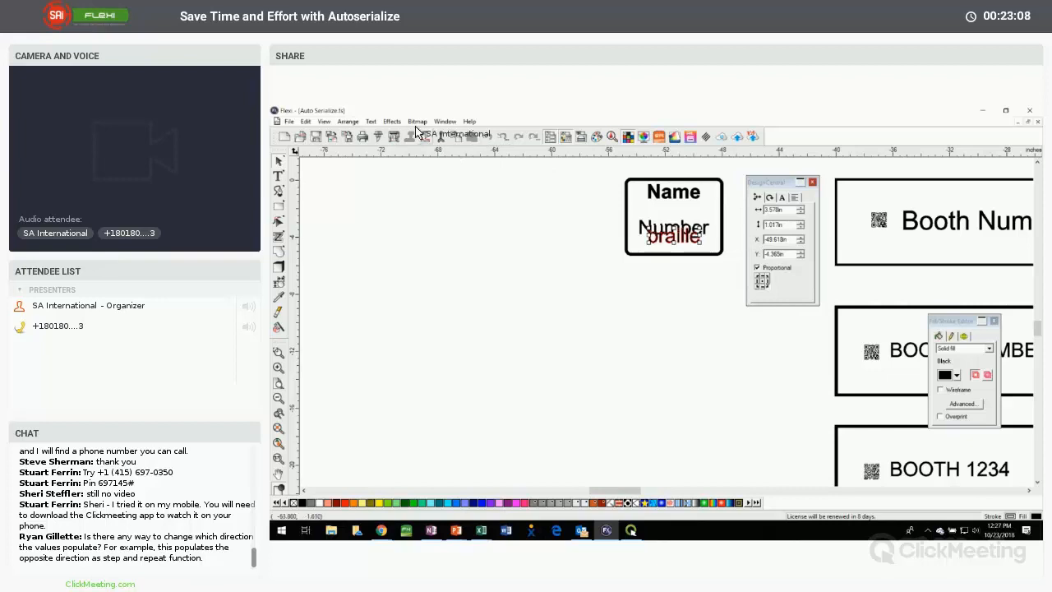
Convert the selected text under Number back to braille and check its source text without editing it
left_click(370, 120)
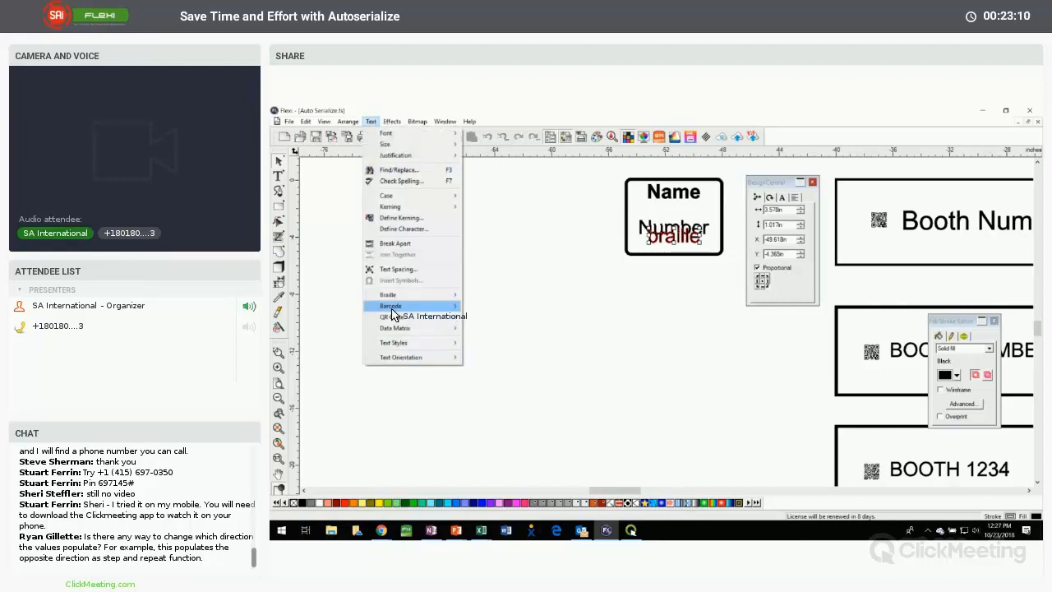
mouse_move(393, 296)
left_click(498, 296)
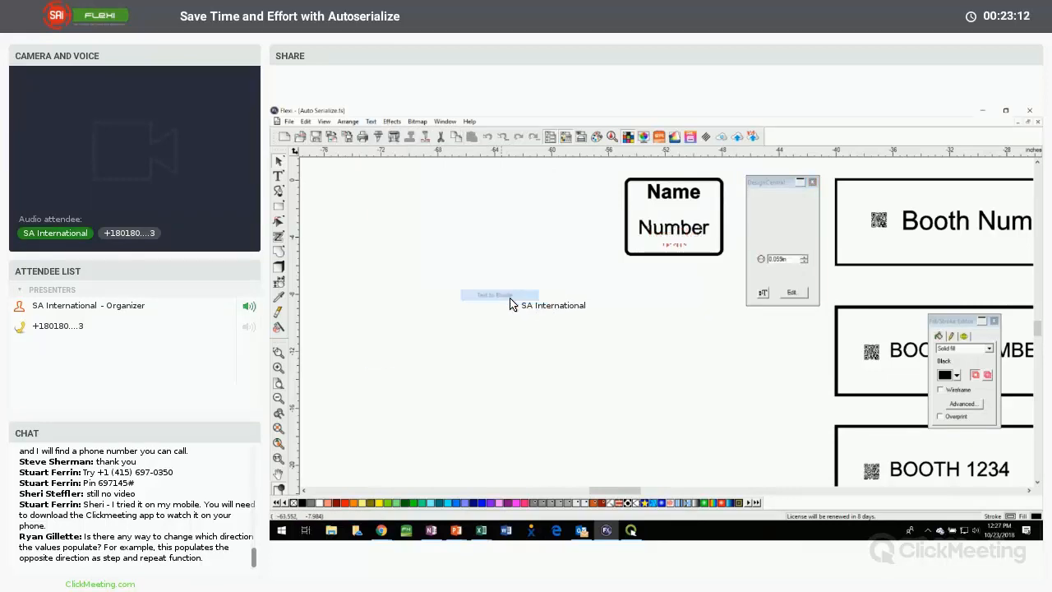
left_click(794, 294)
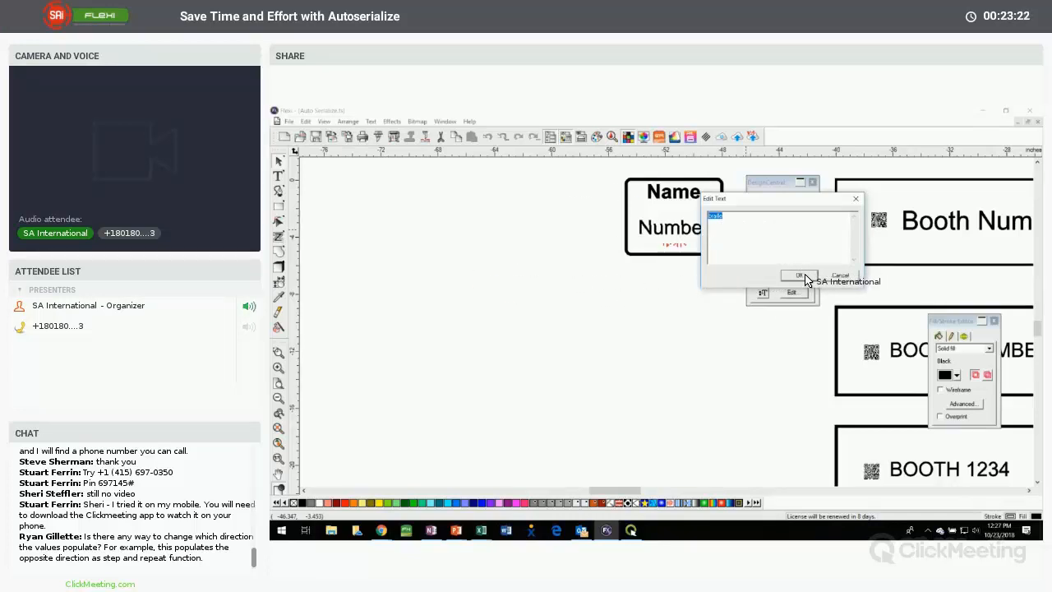
left_click(836, 276)
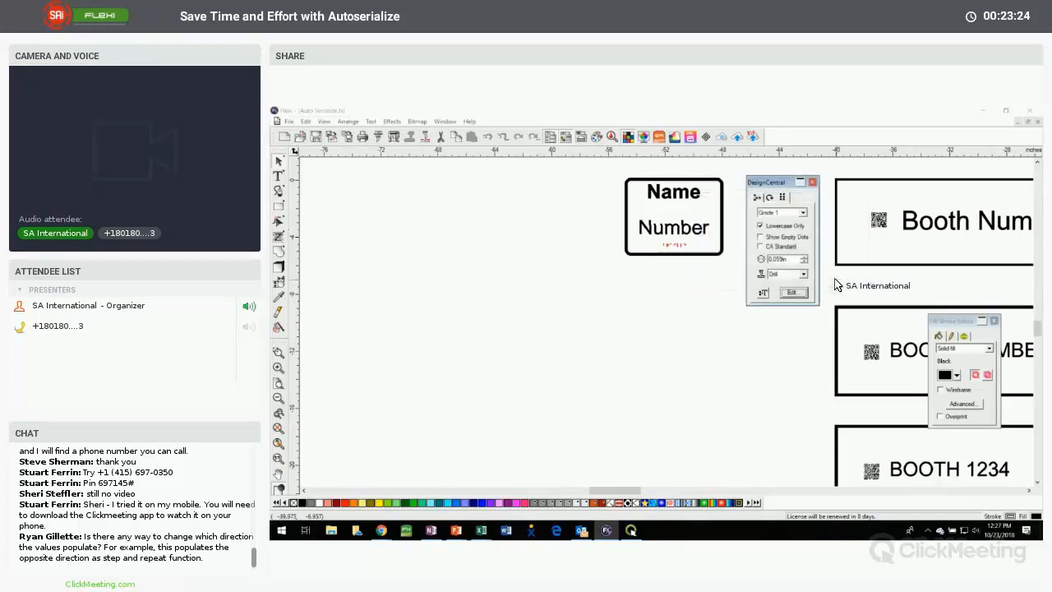
Try Grade 2 for the braille line under Number and return it to Grade 1
left_click(775, 214)
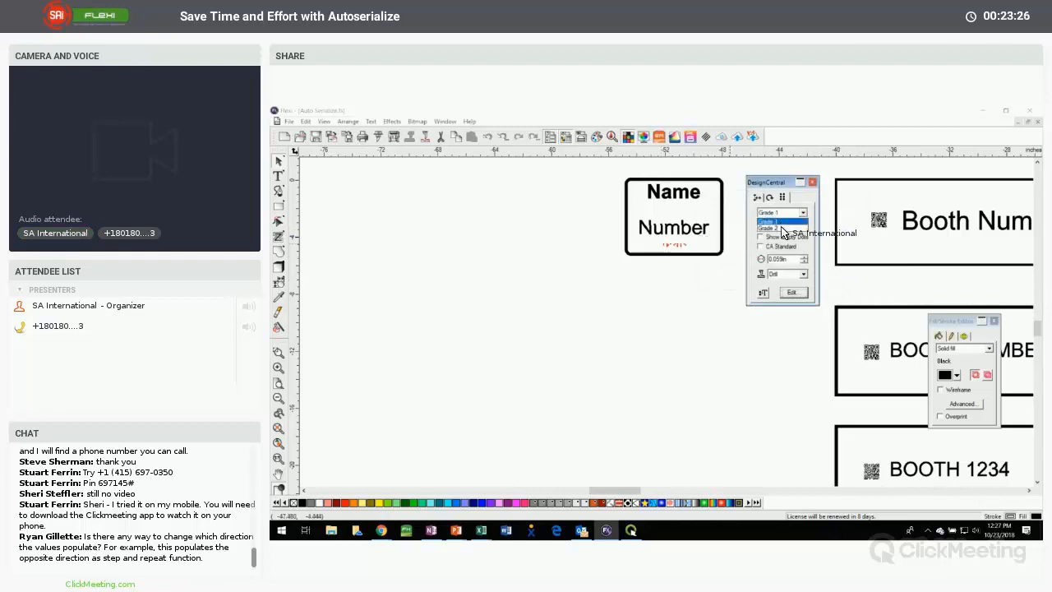
left_click(782, 229)
left_click(782, 214)
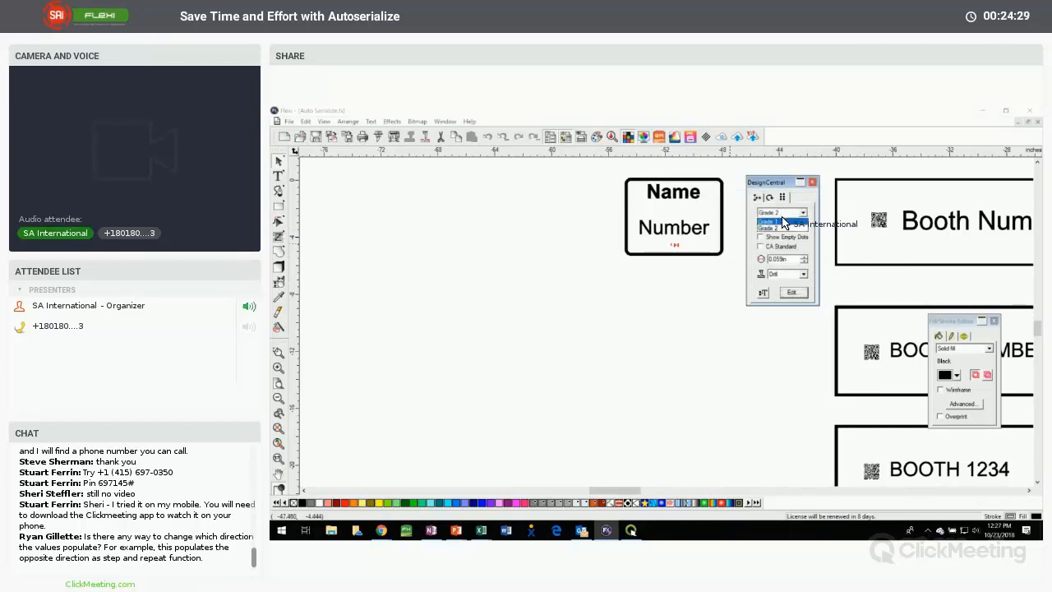
left_click(782, 221)
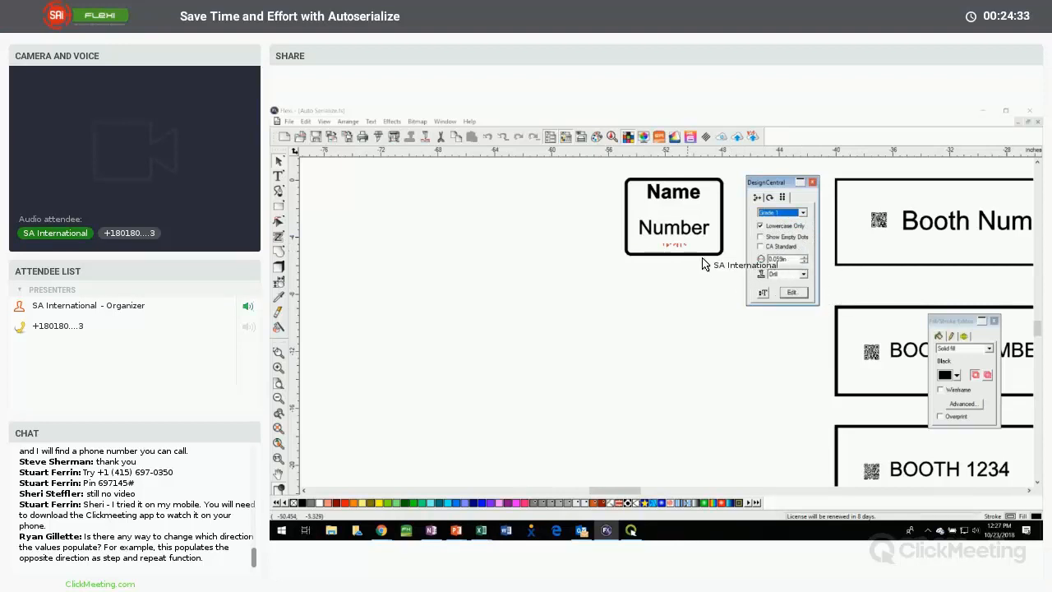
left_click(666, 286)
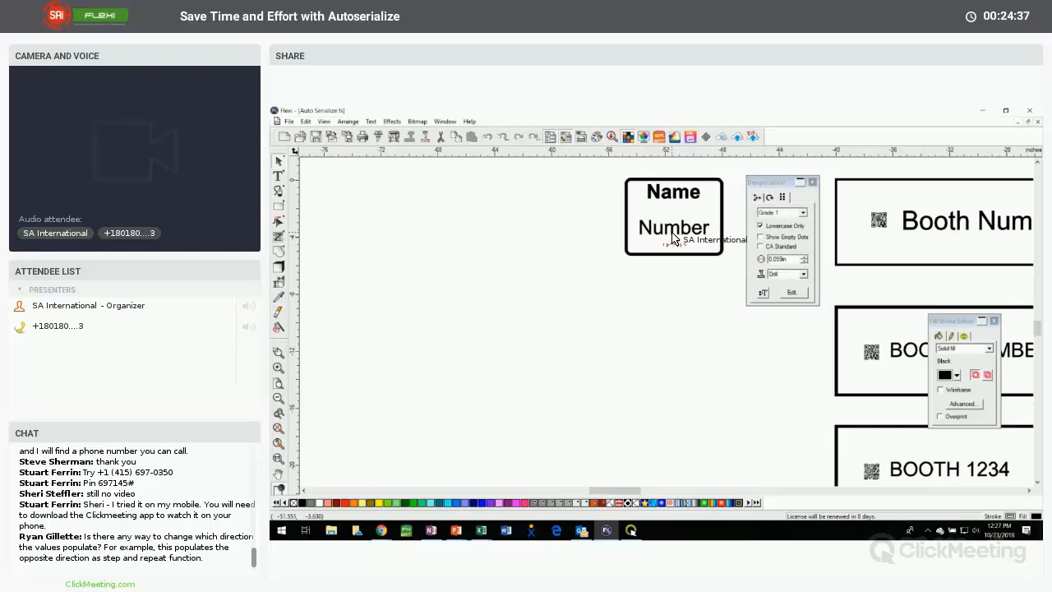
Align the room sign's Name, Number and braille lines to each other with Vertical Center
left_click(672, 238)
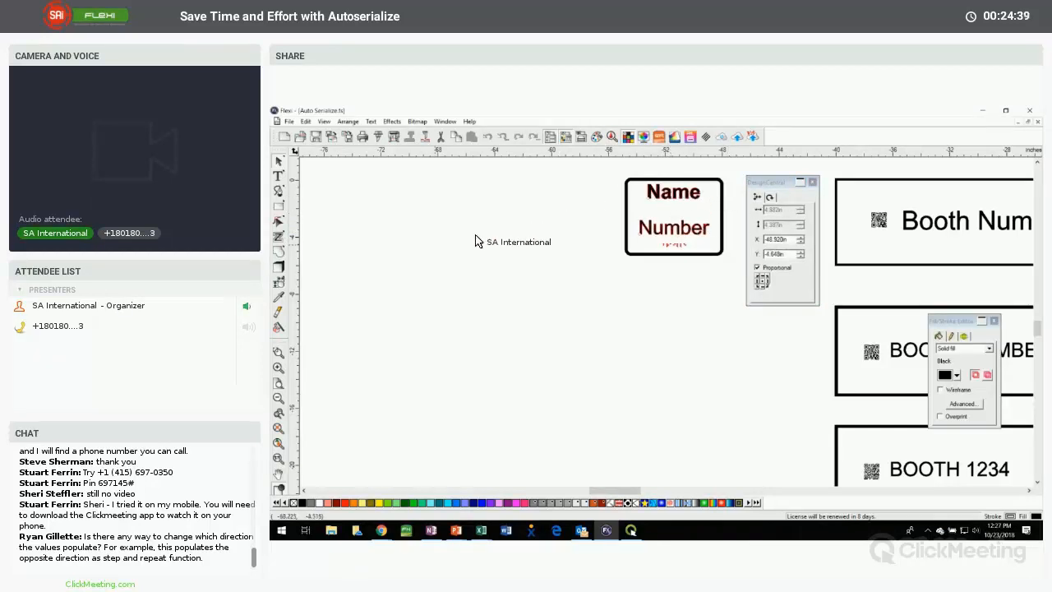
right_click(663, 197)
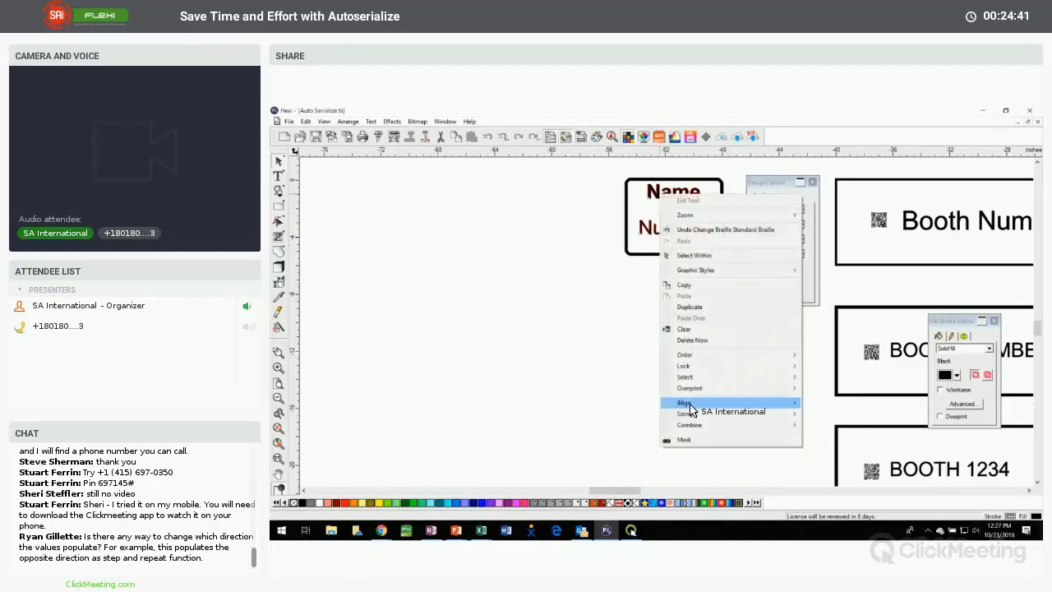
mouse_move(688, 404)
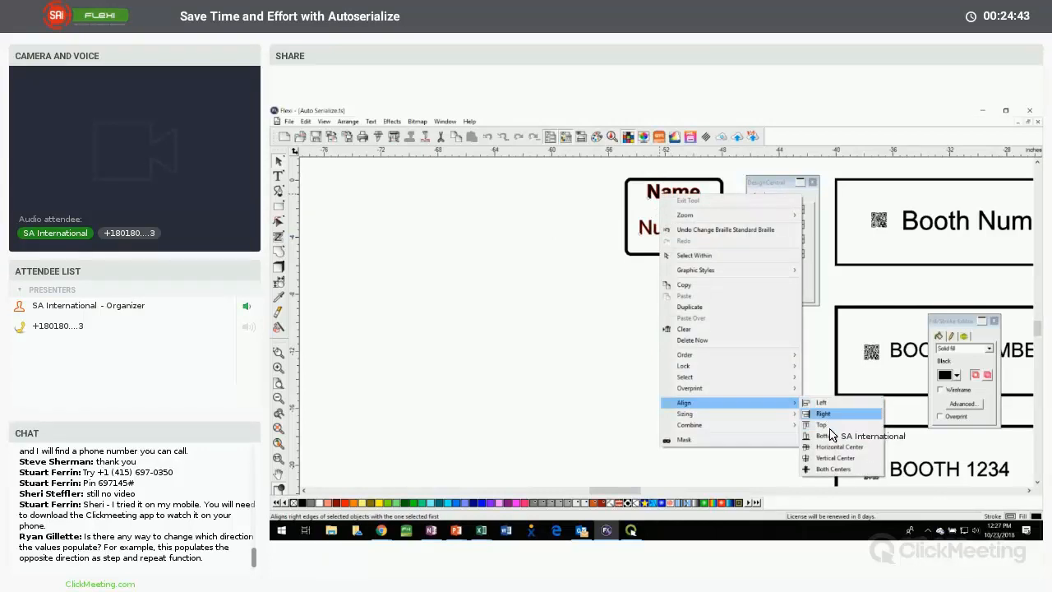
left_click(831, 457)
left_click(602, 316)
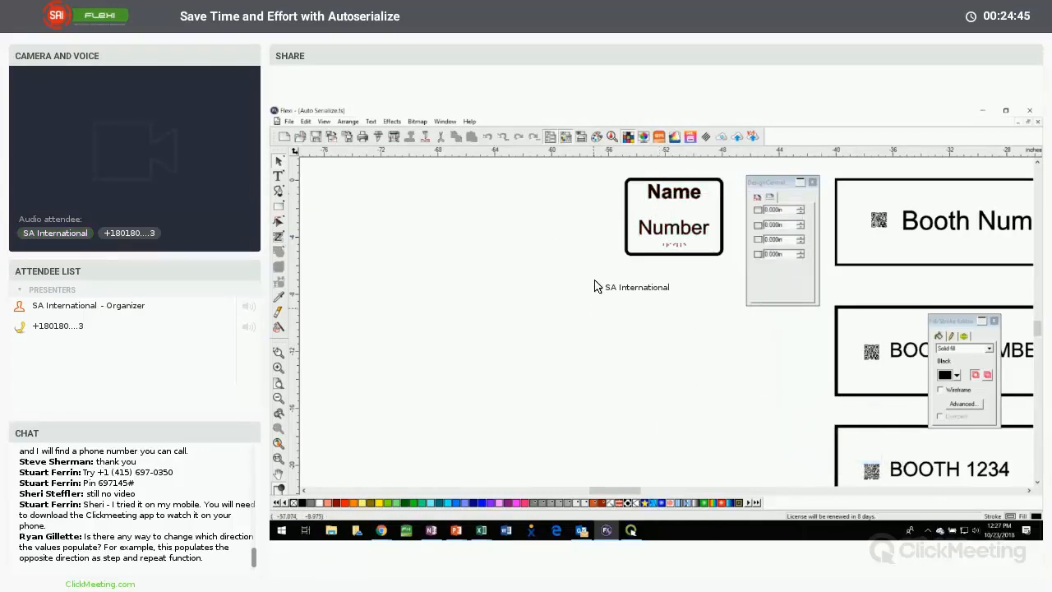
Start Auto Serialize for the whole room sign and load Data File - braille.txt as its data file
left_click_drag(606, 174, 728, 289)
left_click(348, 121)
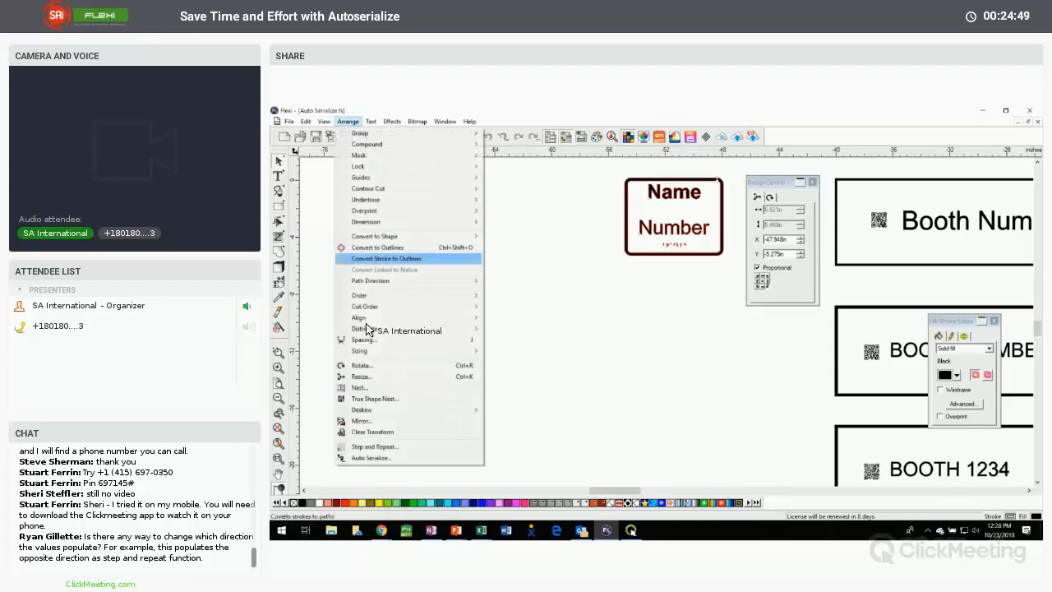
left_click(386, 460)
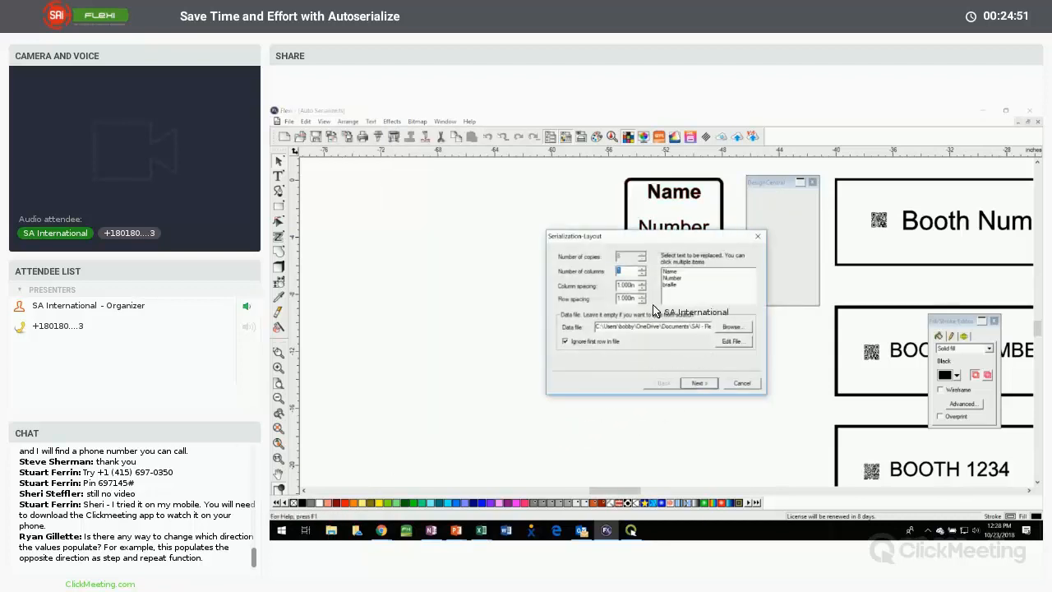
left_click(729, 328)
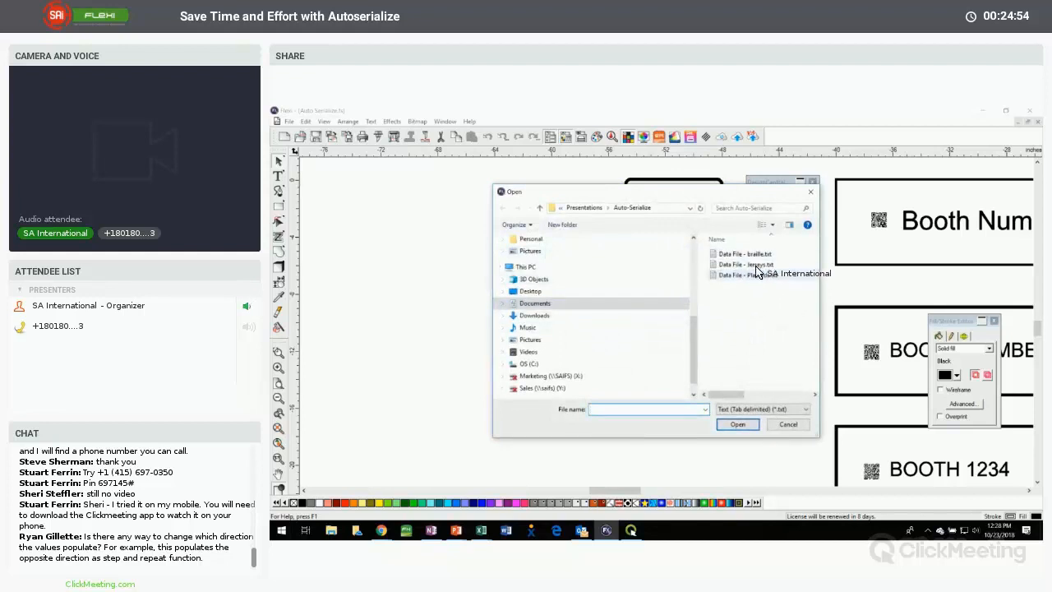
left_click(744, 254)
left_click(737, 425)
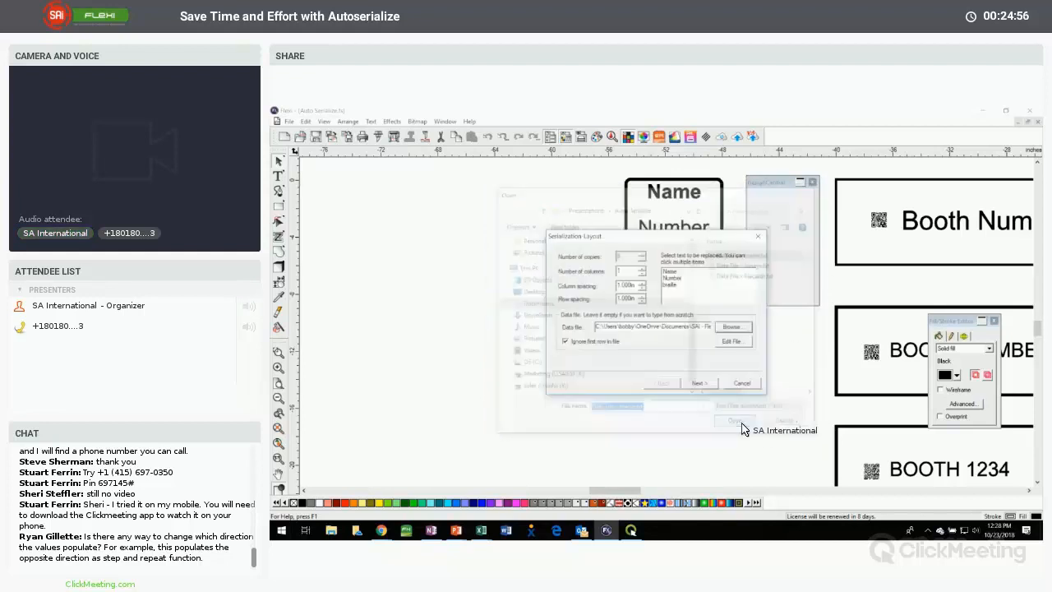
Choose Name, Number and braille as the text to replace, generate the serialized room signs and check them
left_click(672, 272)
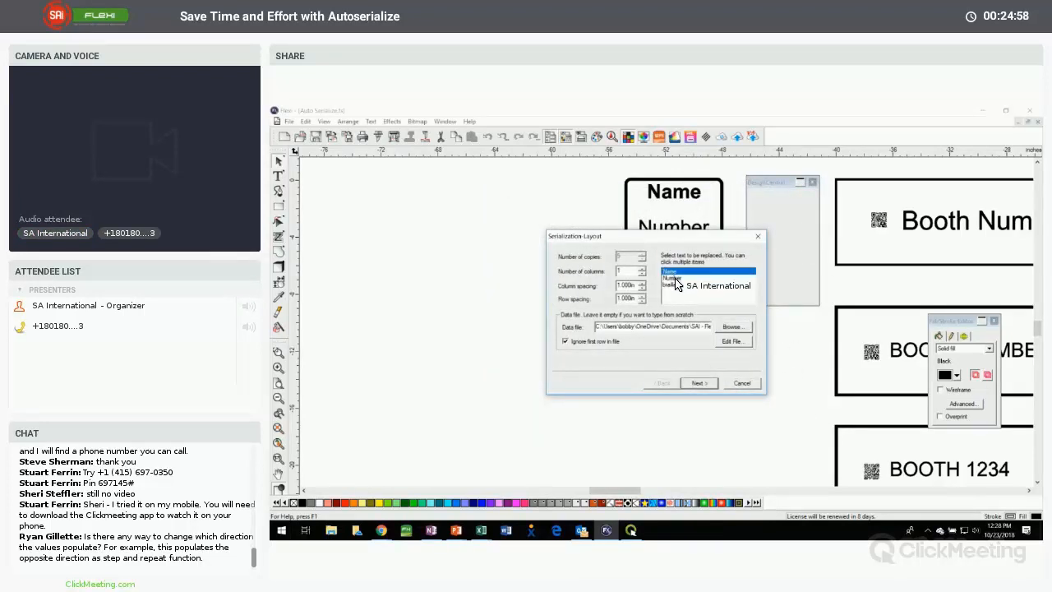
left_click(672, 279)
left_click(671, 285)
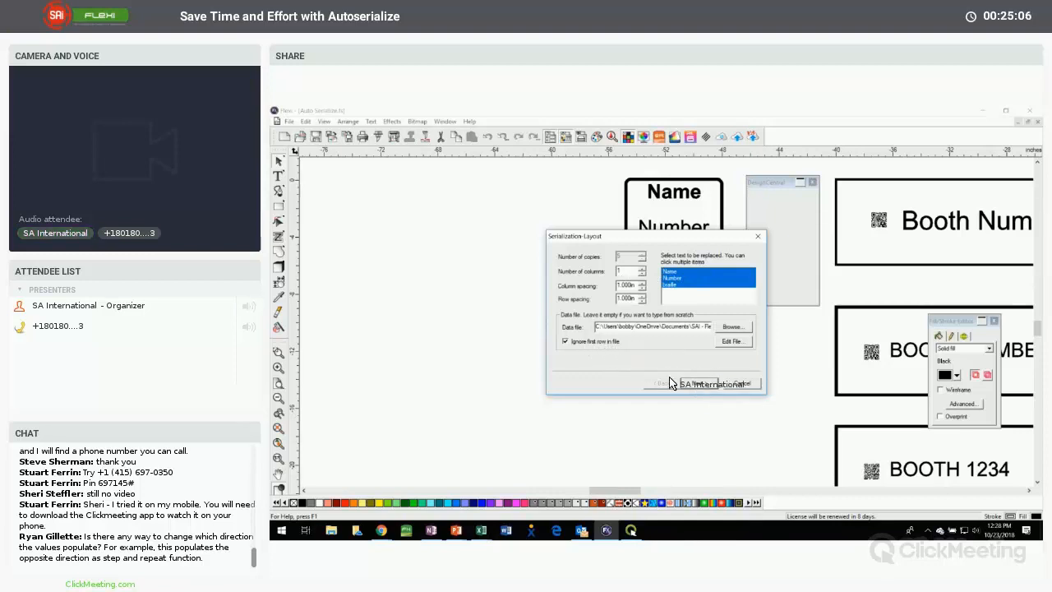
left_click(697, 384)
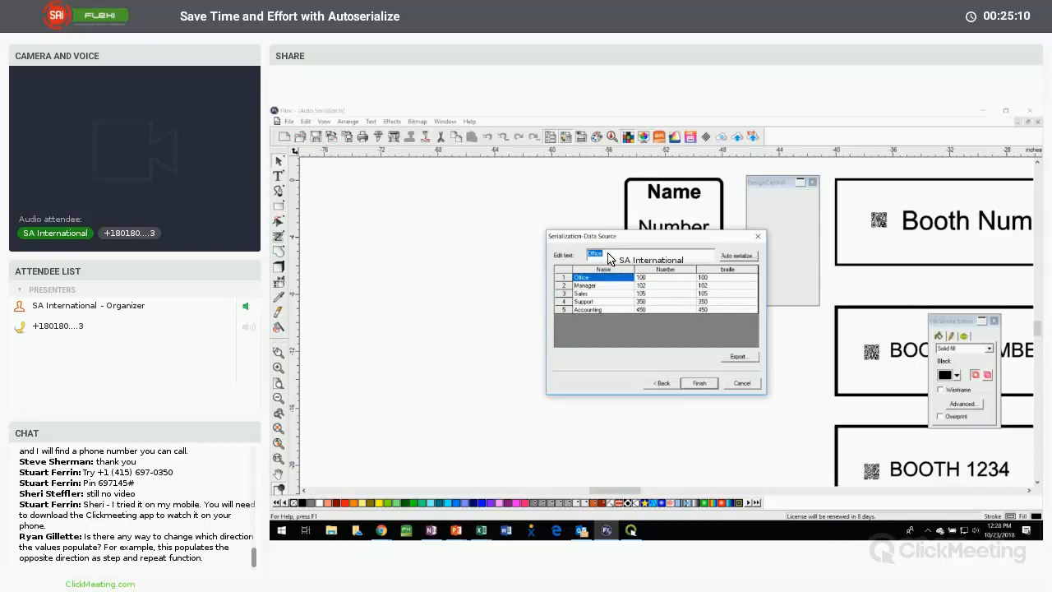
left_click_drag(608, 237, 435, 179)
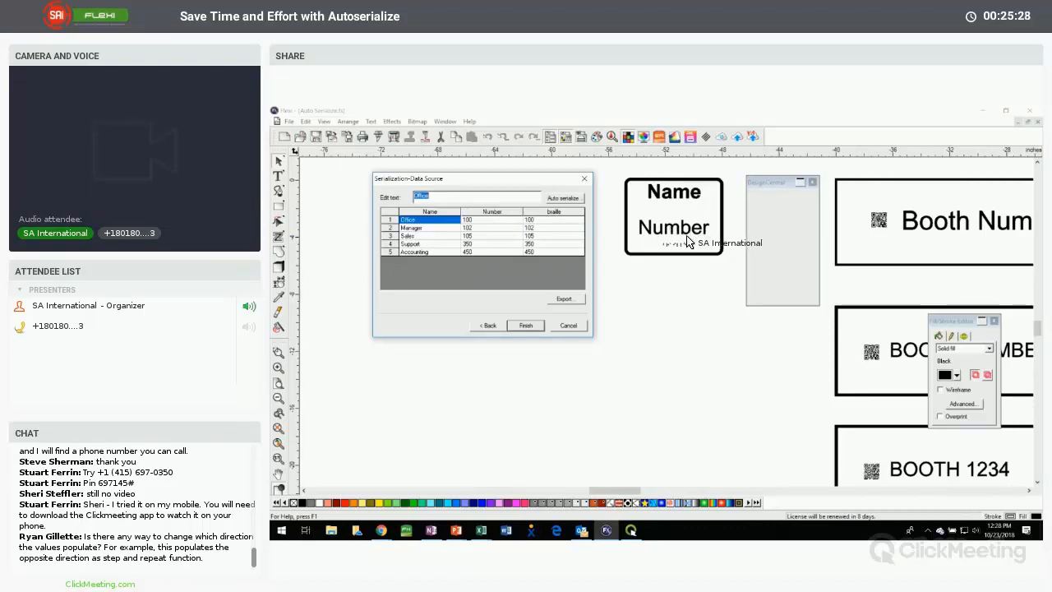
left_click(531, 326)
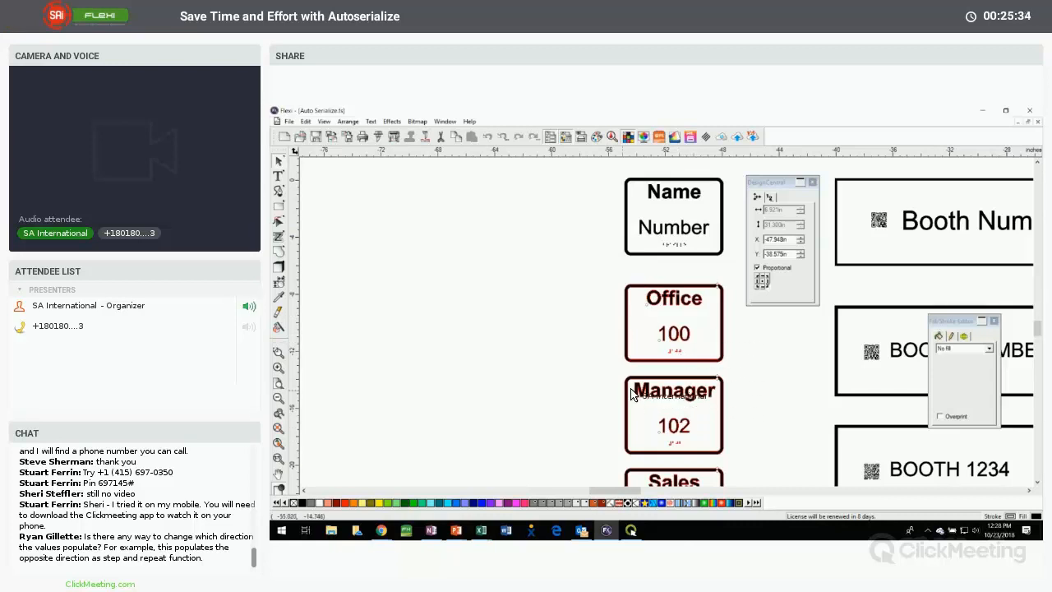
scroll(617, 381, "down", 2)
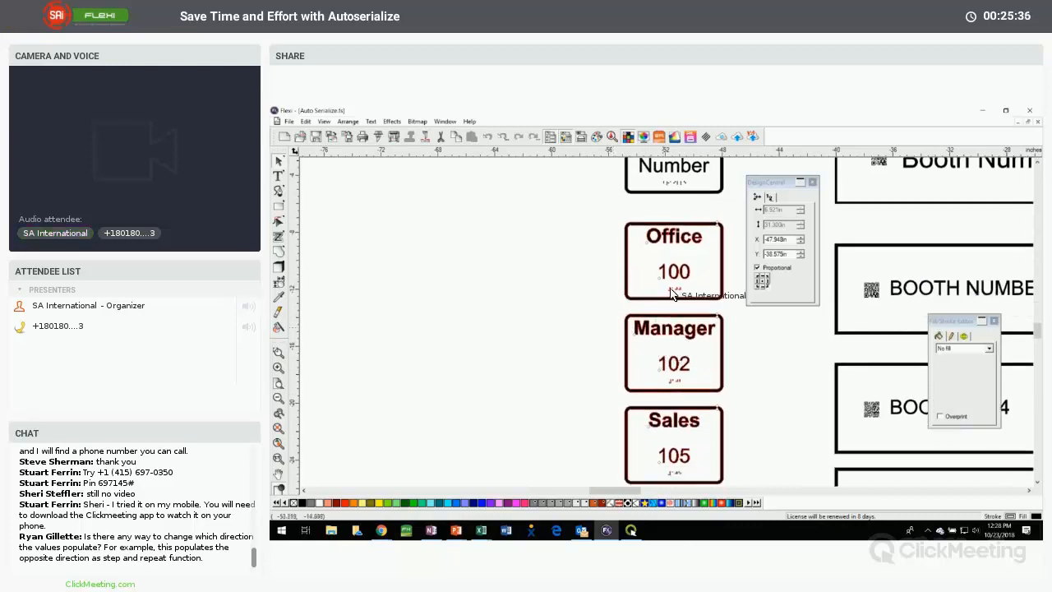
scroll(675, 344, "down", 6)
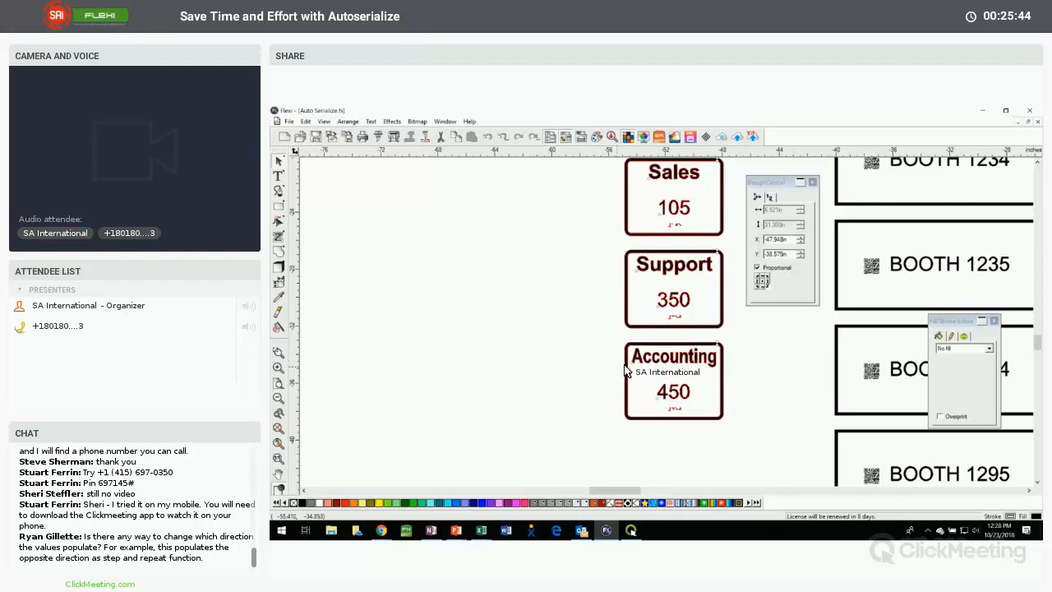
Turn off fit to width for the Name text, adjust it by character and word spacing, and realign the sign's elements on their centers
scroll(657, 367, "up", 8)
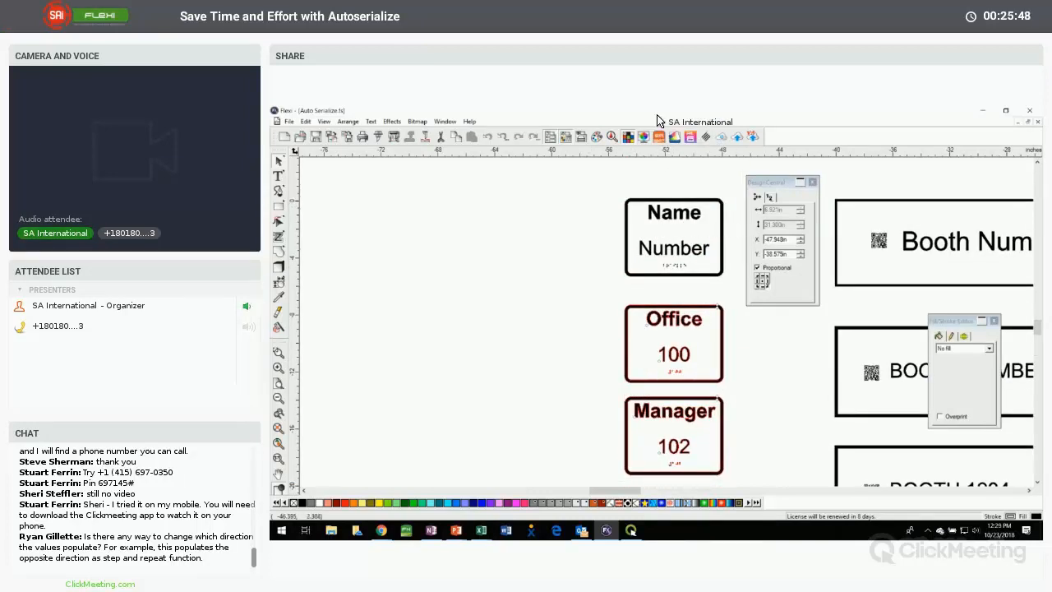
left_click(661, 218)
left_click(781, 197)
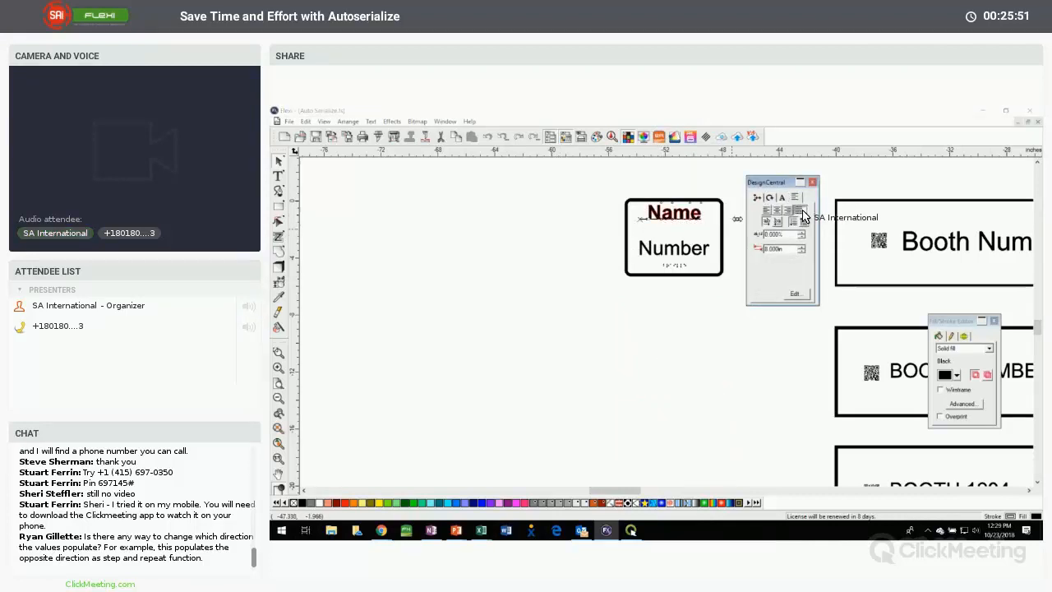
left_click(782, 216)
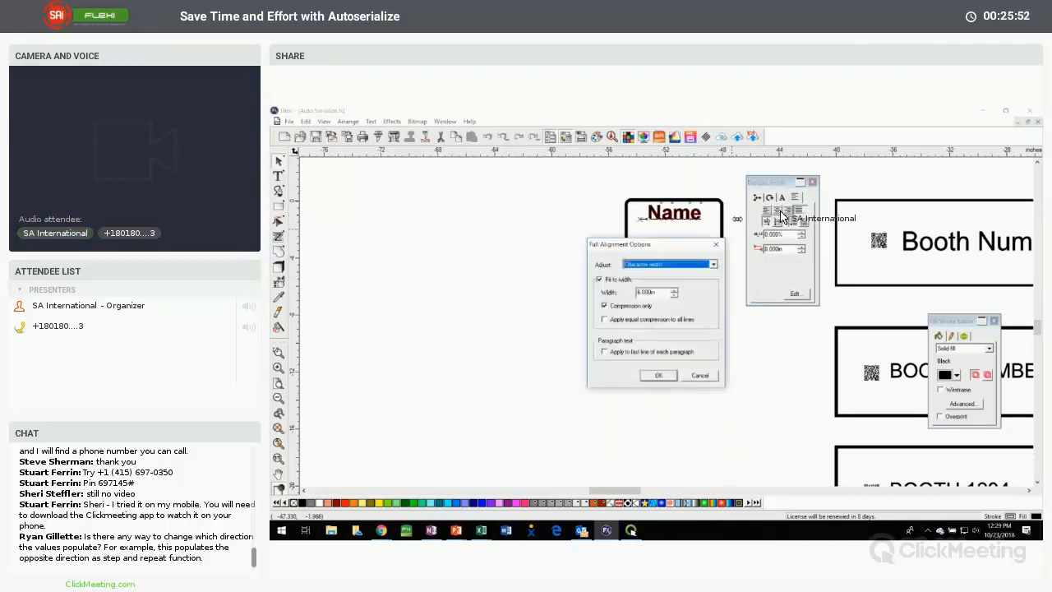
left_click(684, 264)
left_click(684, 264)
left_click(609, 278)
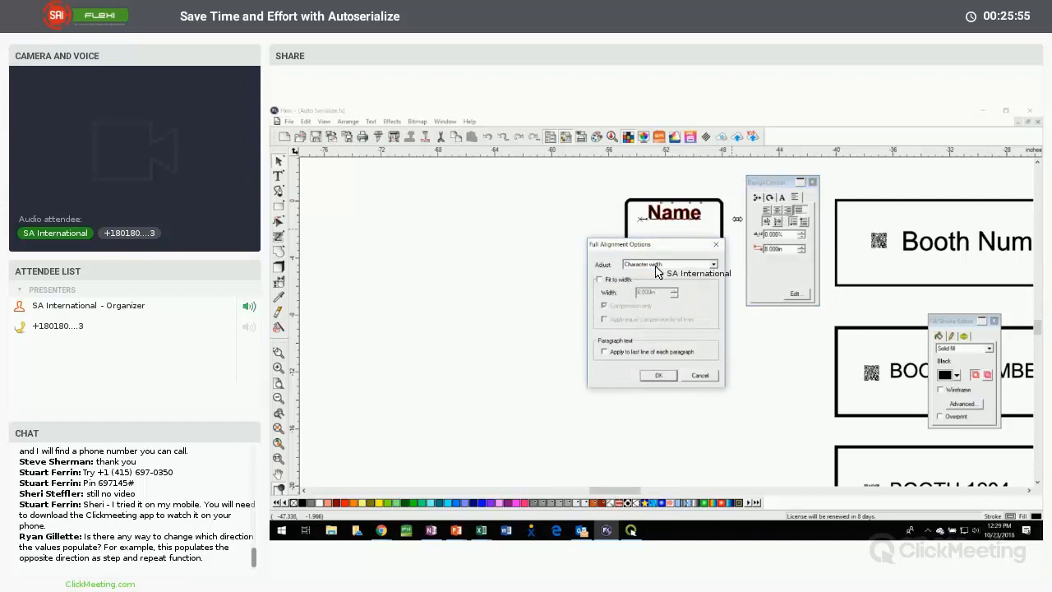
left_click(658, 265)
left_click(658, 273)
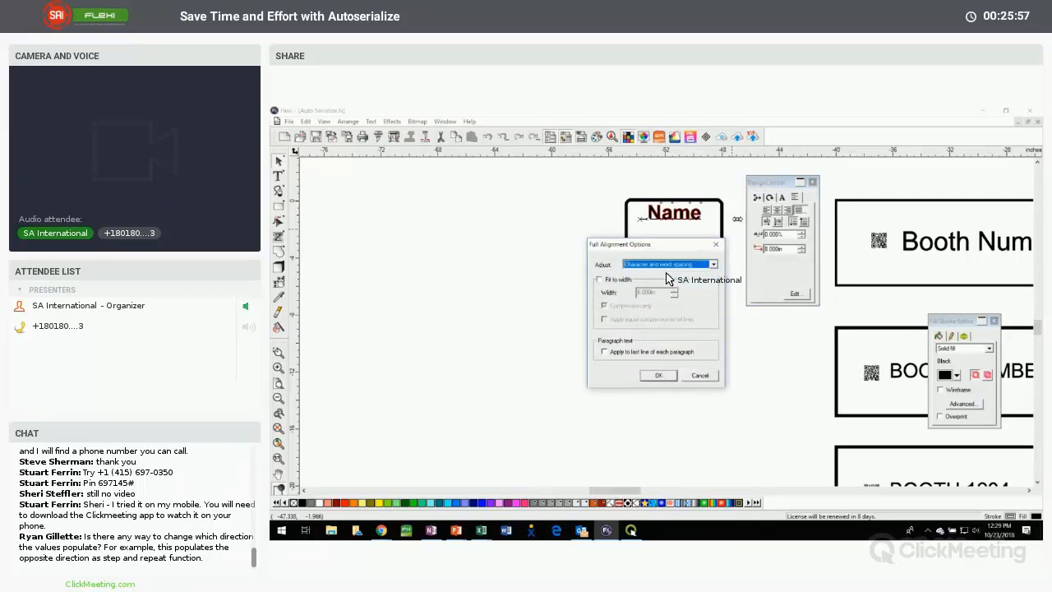
left_click(659, 377)
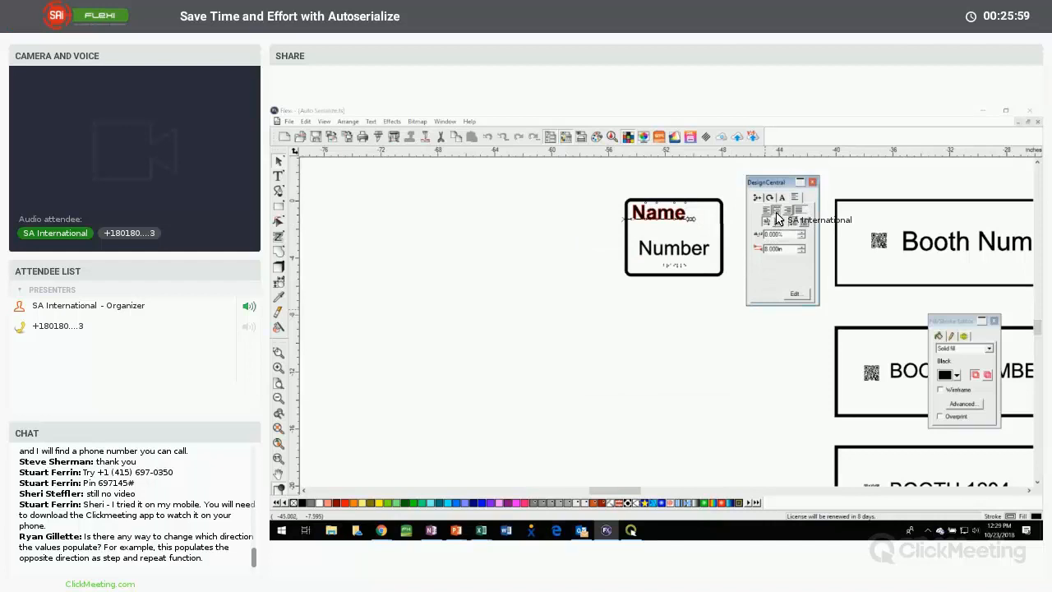
left_click_drag(648, 253, 486, 142)
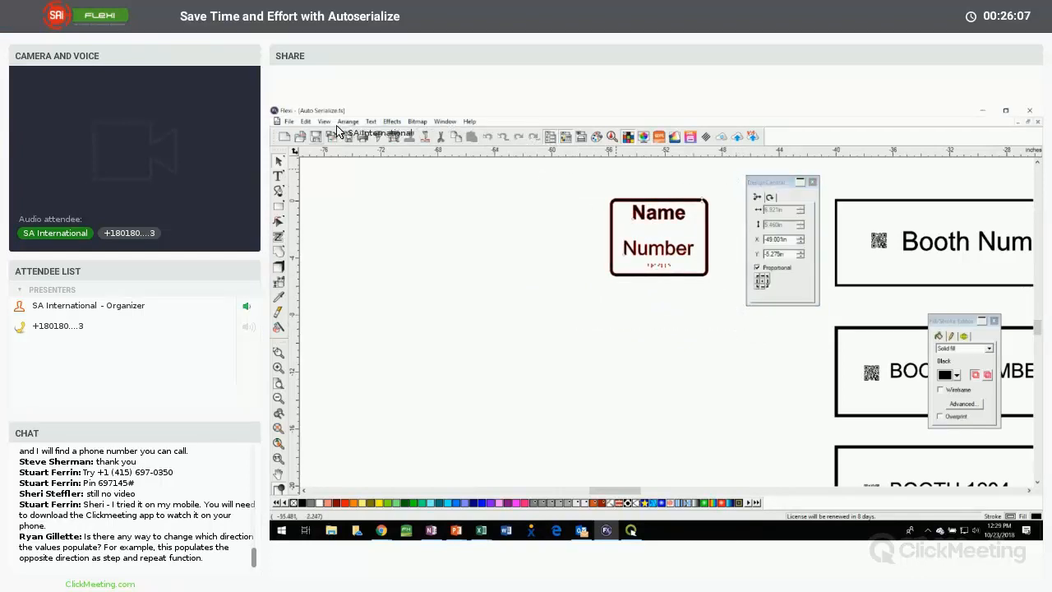
Auto Serialize the realigned room sign with Name, Number and braille replaced, and check how the longer names fit without compression
left_click(348, 121)
left_click(369, 456)
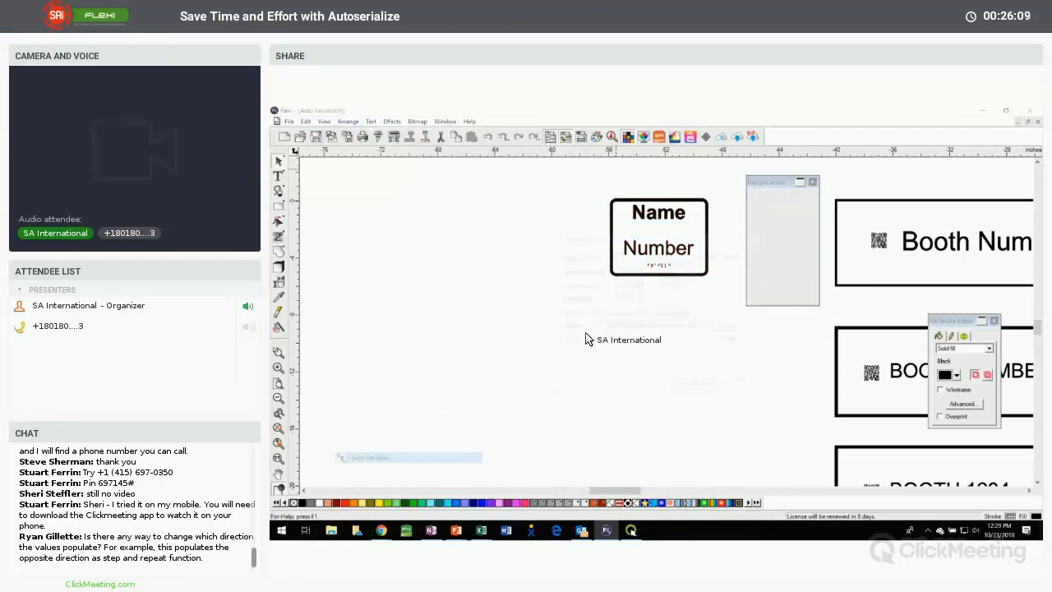
left_click(672, 271)
left_click(672, 279)
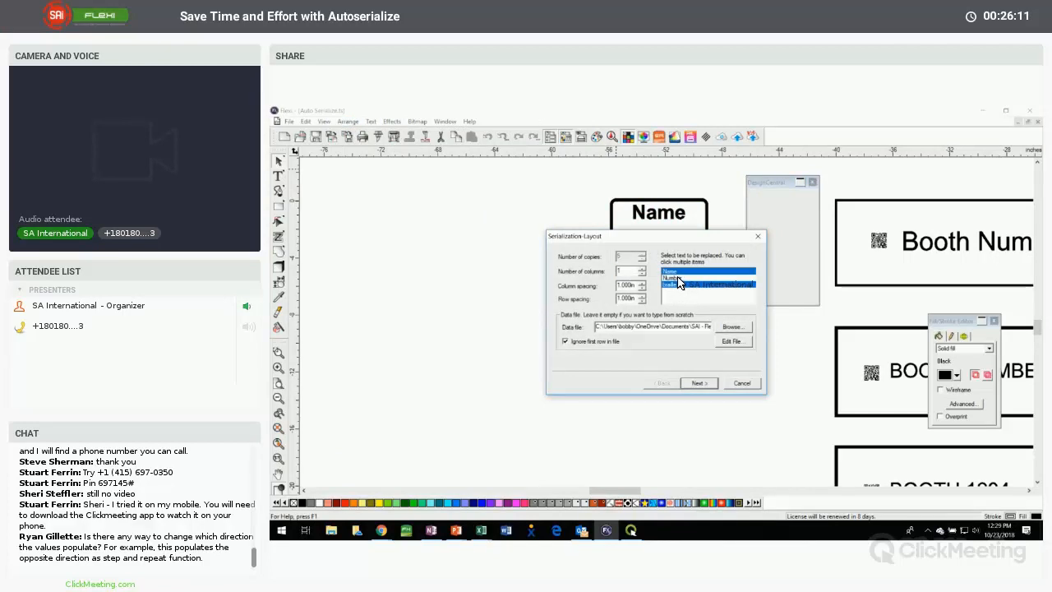
left_click(672, 285)
left_click(698, 384)
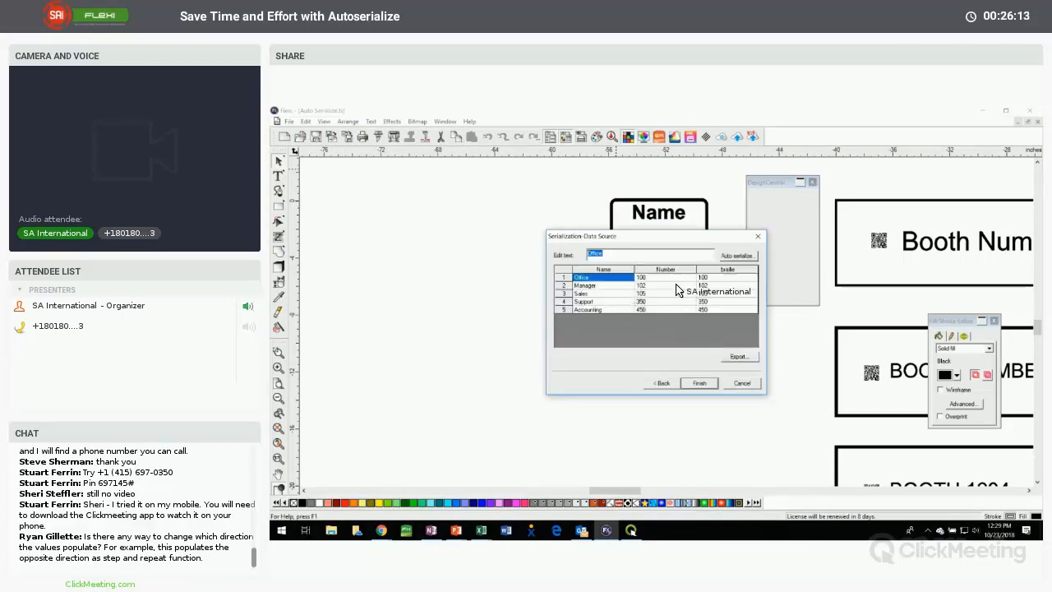
left_click(693, 386)
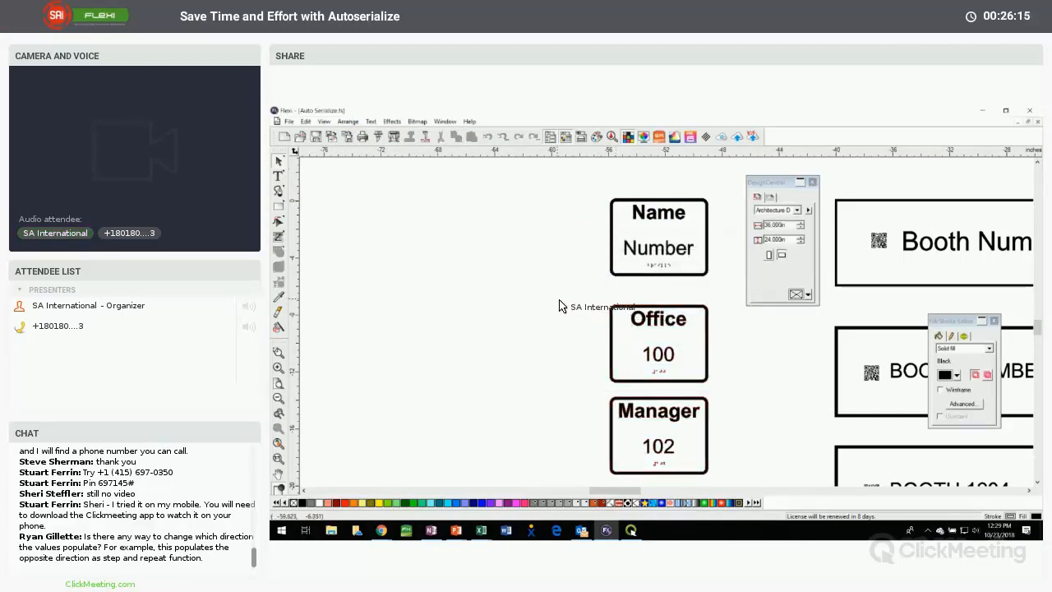
scroll(556, 305, "down", 3)
scroll(567, 310, "down", 5)
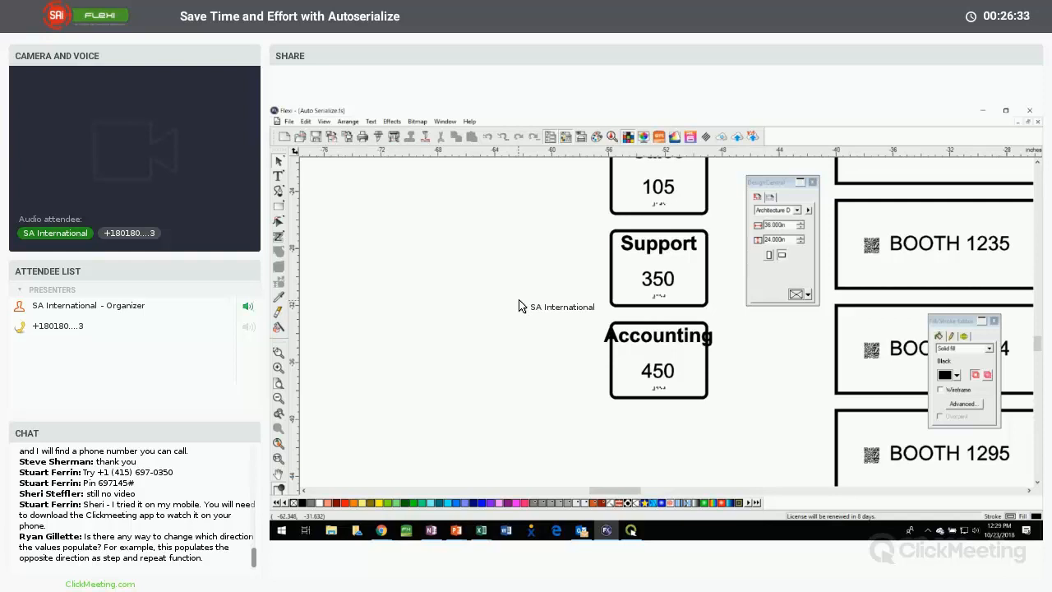
Delete the generated room signs below the template, keeping the original Name and Number sign
left_click(649, 335)
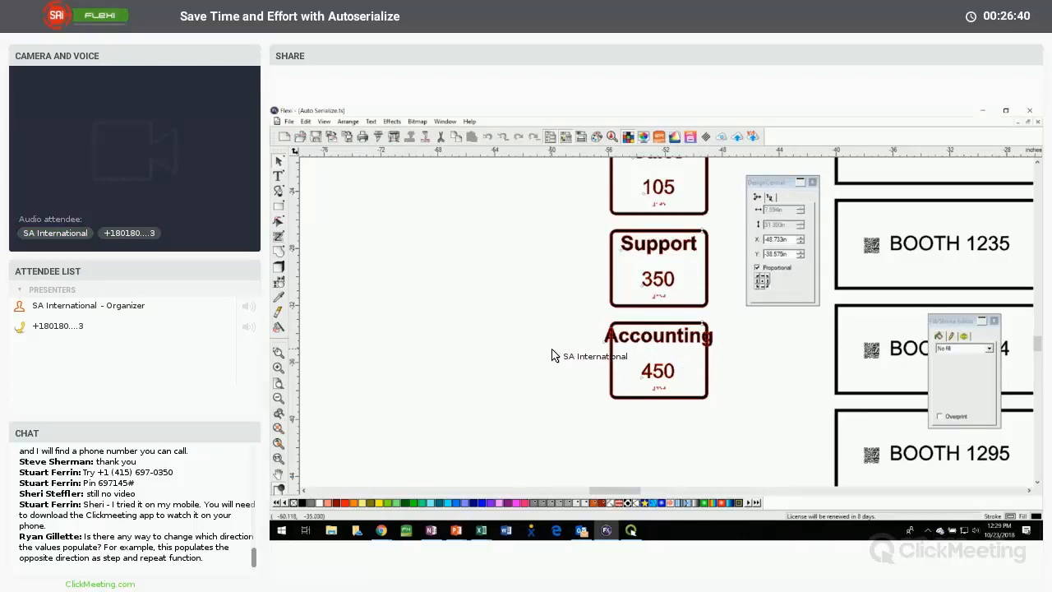
scroll(552, 355, "up", 5)
left_click(666, 319)
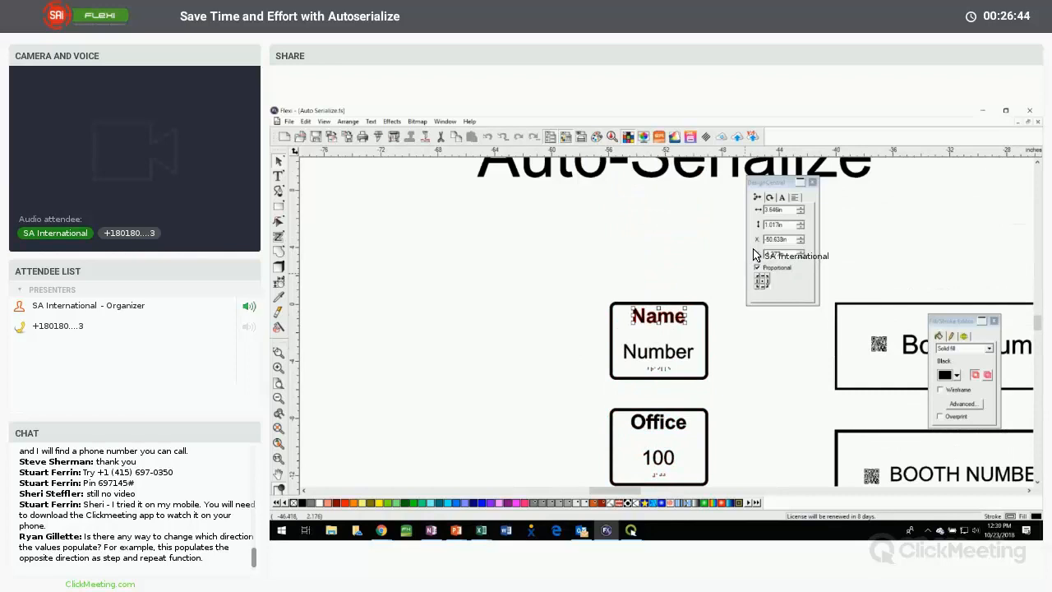
left_click(279, 442)
left_click_drag(557, 261, 606, 373)
key("Delete")
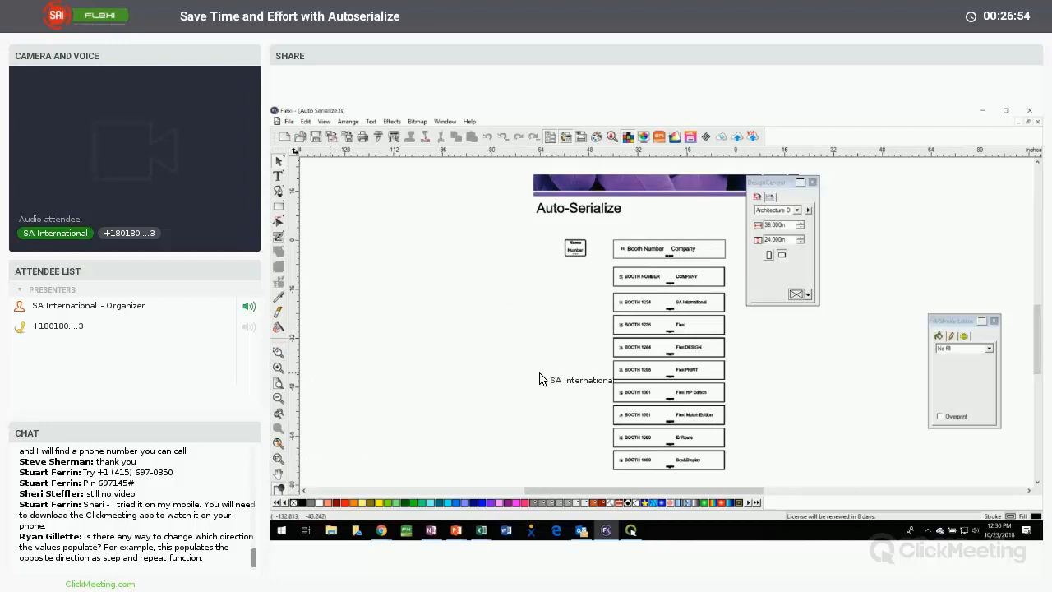
Move the DesignCentral panel clear of the jersey template and place a duplicate of the jersey to the right of the original
left_click_drag(721, 490, 751, 490)
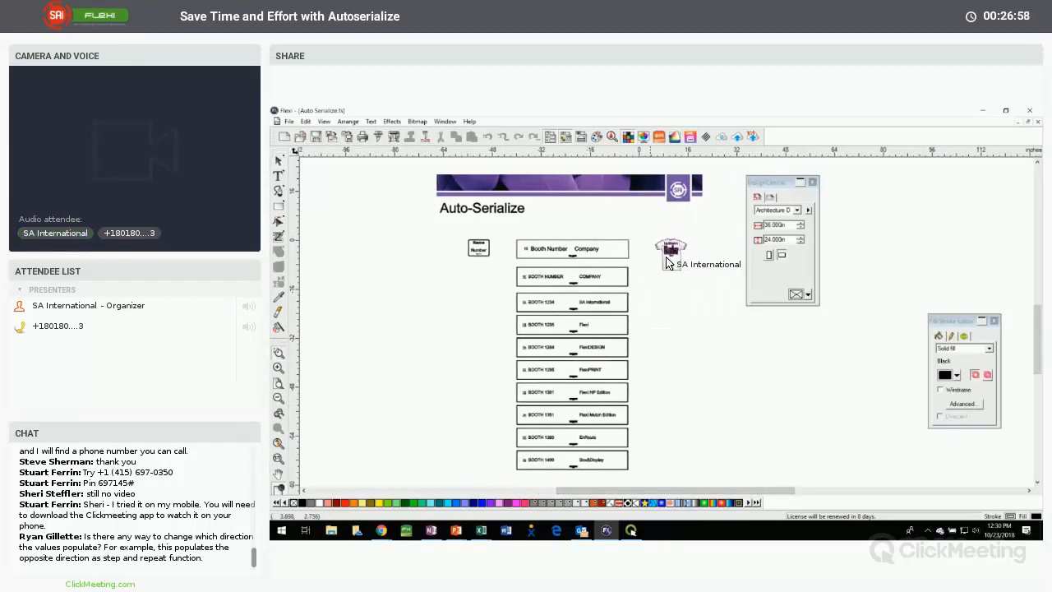
left_click_drag(666, 258, 694, 279)
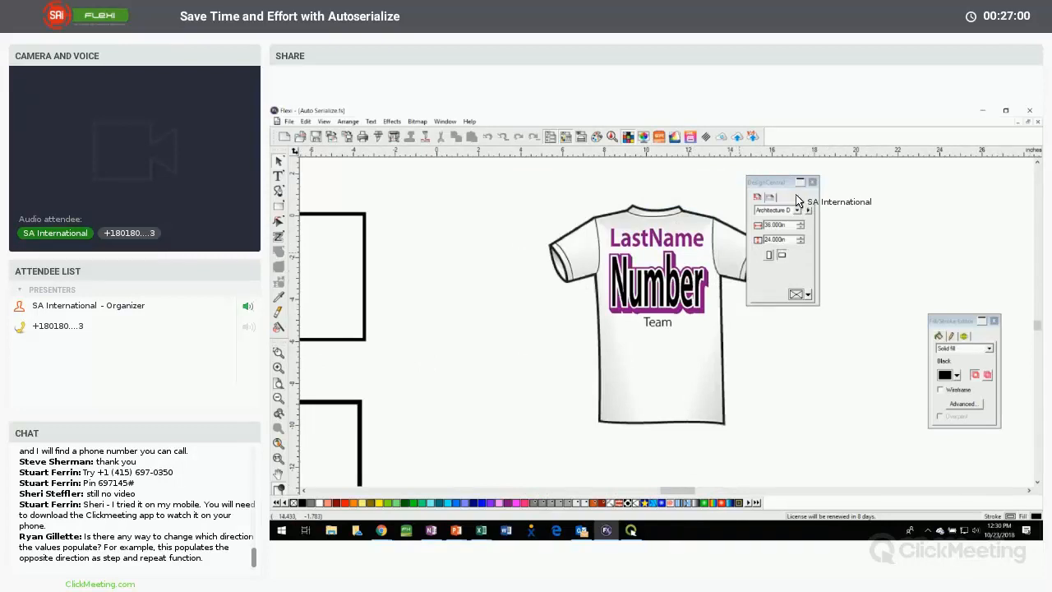
left_click_drag(779, 182, 961, 177)
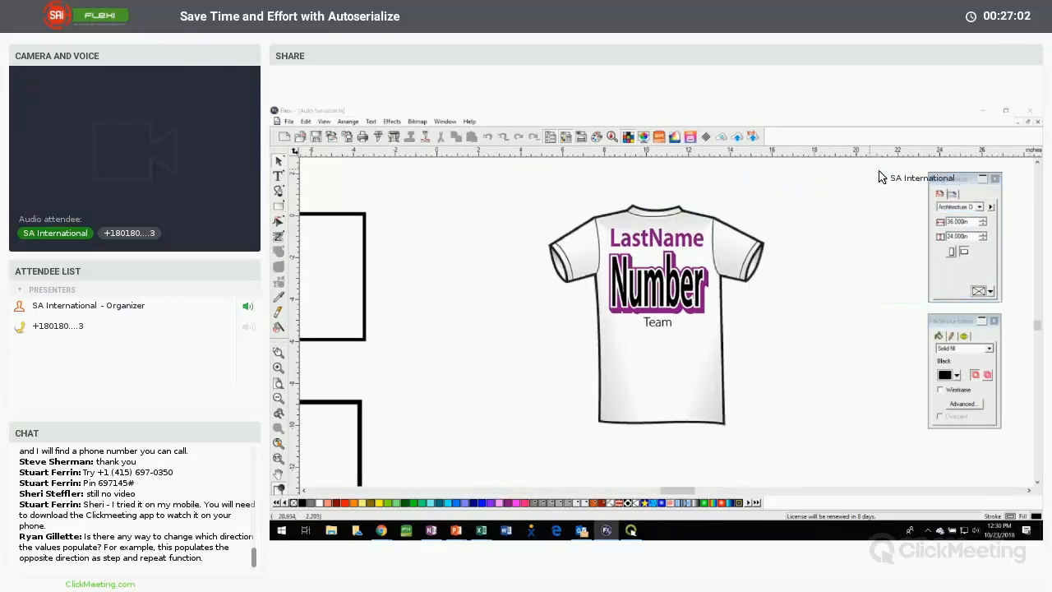
left_click(601, 234)
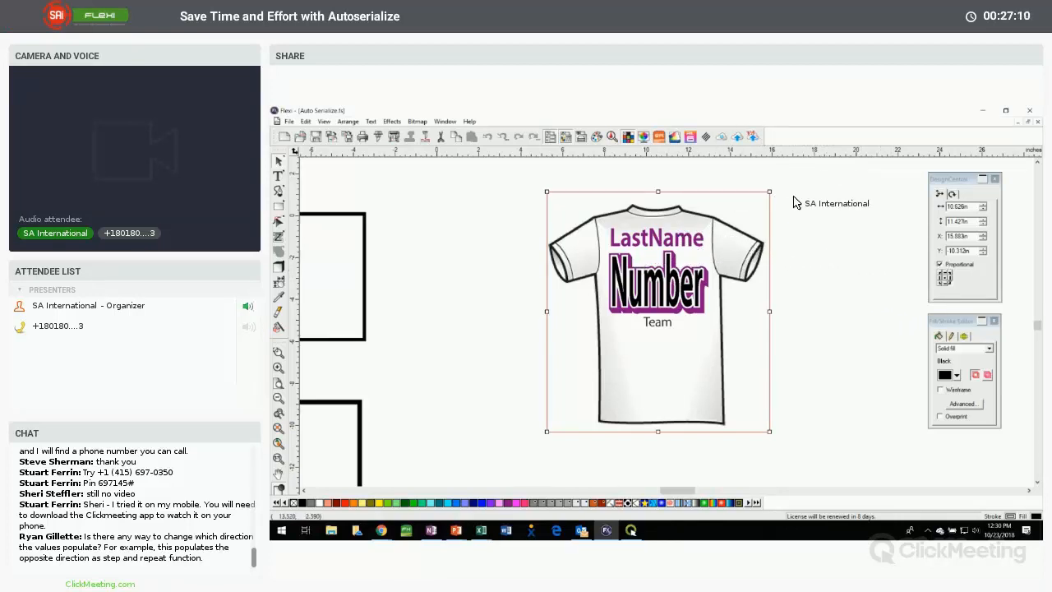
left_click(828, 230)
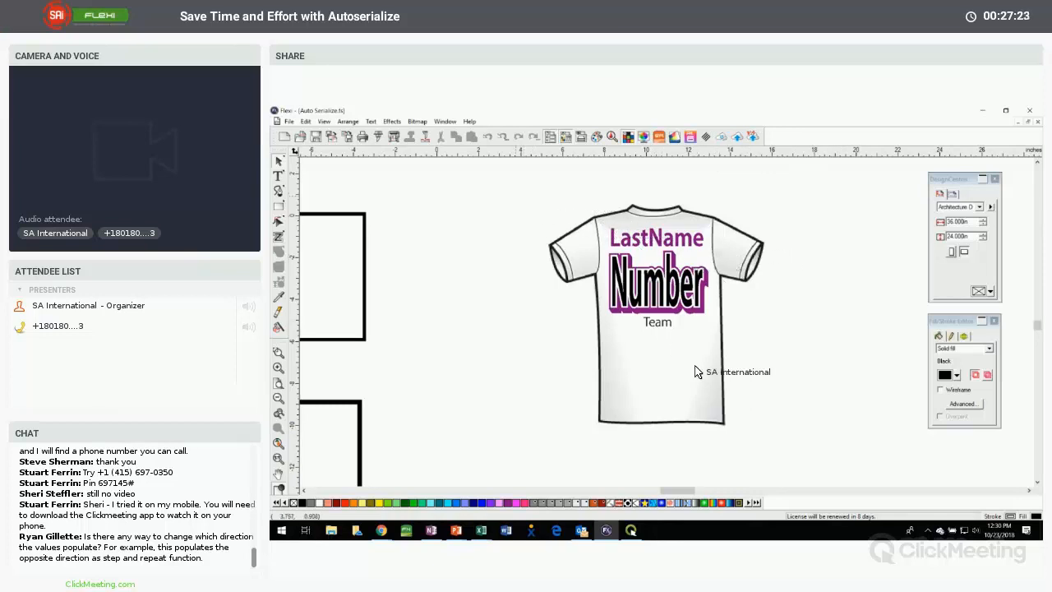
left_click_drag(695, 366, 777, 438)
left_click_drag(689, 492, 697, 491)
left_click_drag(490, 284, 782, 285)
left_click(772, 283)
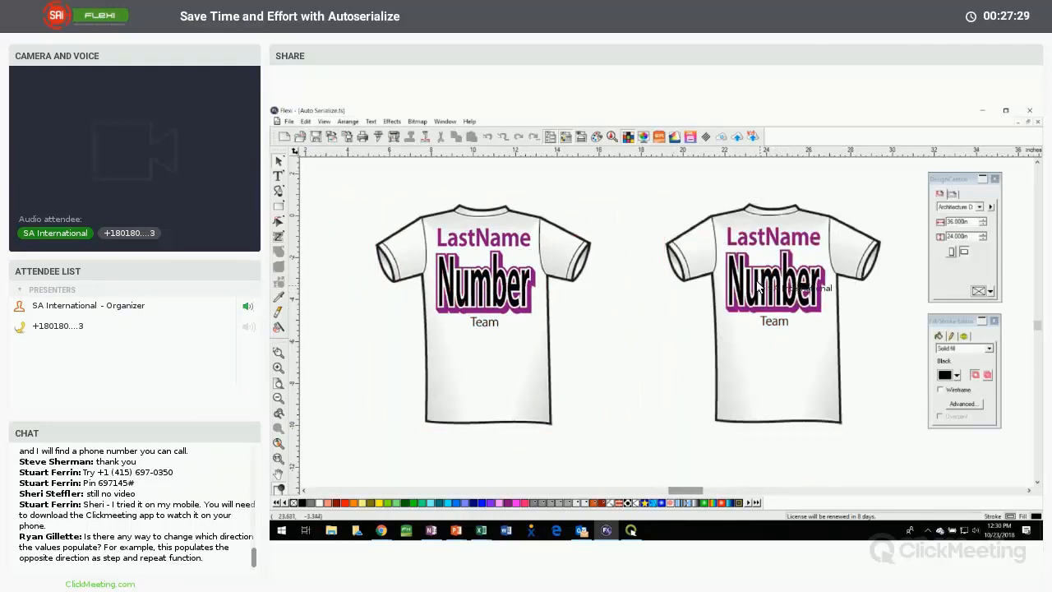
On the duplicate jersey, replace the Number text with 12 and the LastName text with the long string KHJGHJGKJHGHHJBHJB
left_click(279, 176)
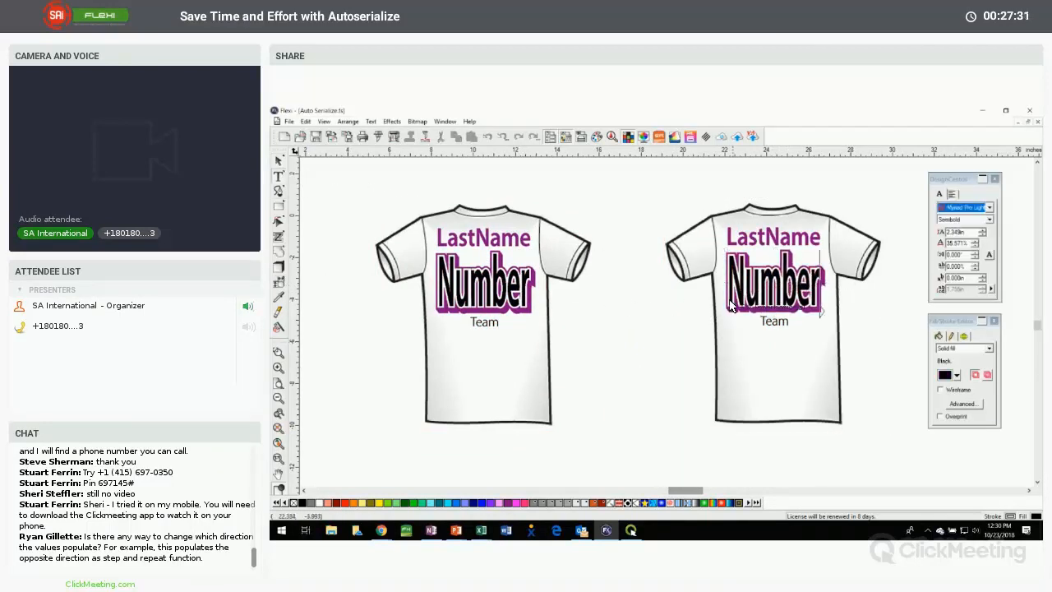
left_click_drag(728, 306, 816, 304)
type("12")
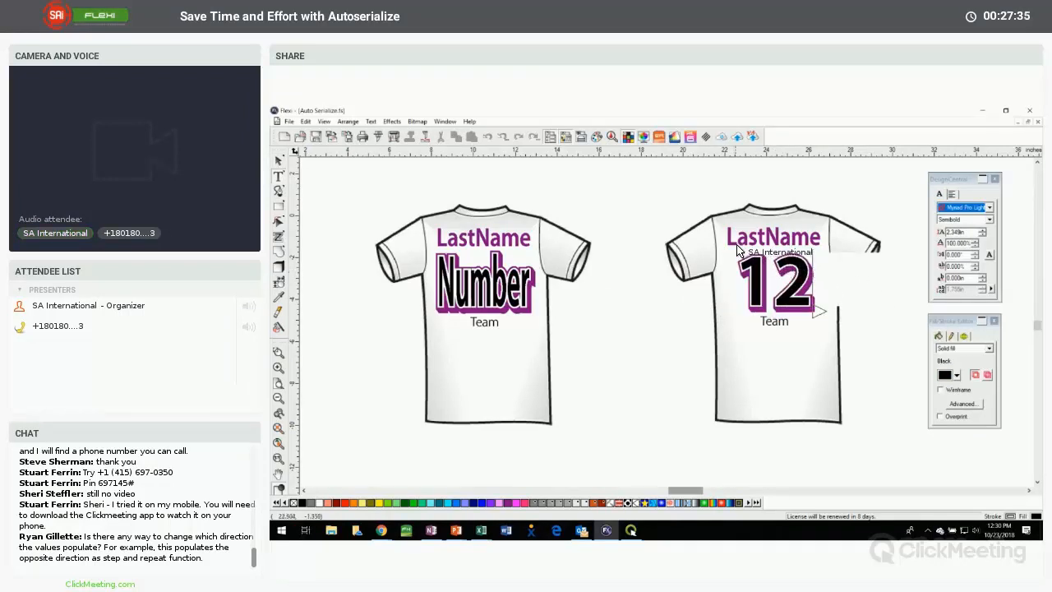
left_click_drag(727, 238, 824, 244)
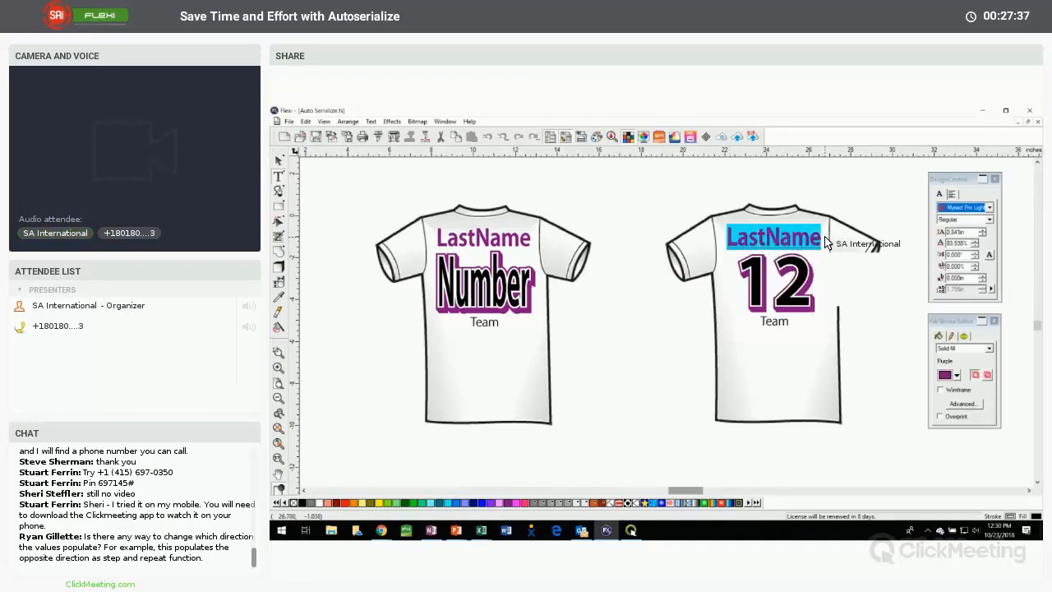
type("KHJGHJGKJHGHHJBHJB")
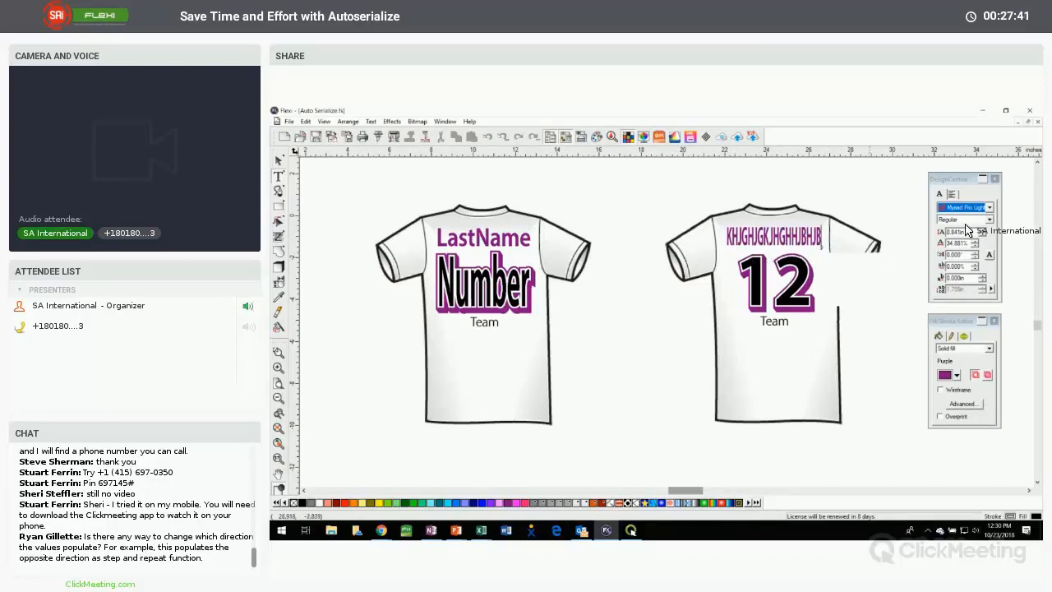
Examine the Full Alignment options for the duplicate's last name, including character width and fit to width, and the alignment of its Team text
left_click(952, 195)
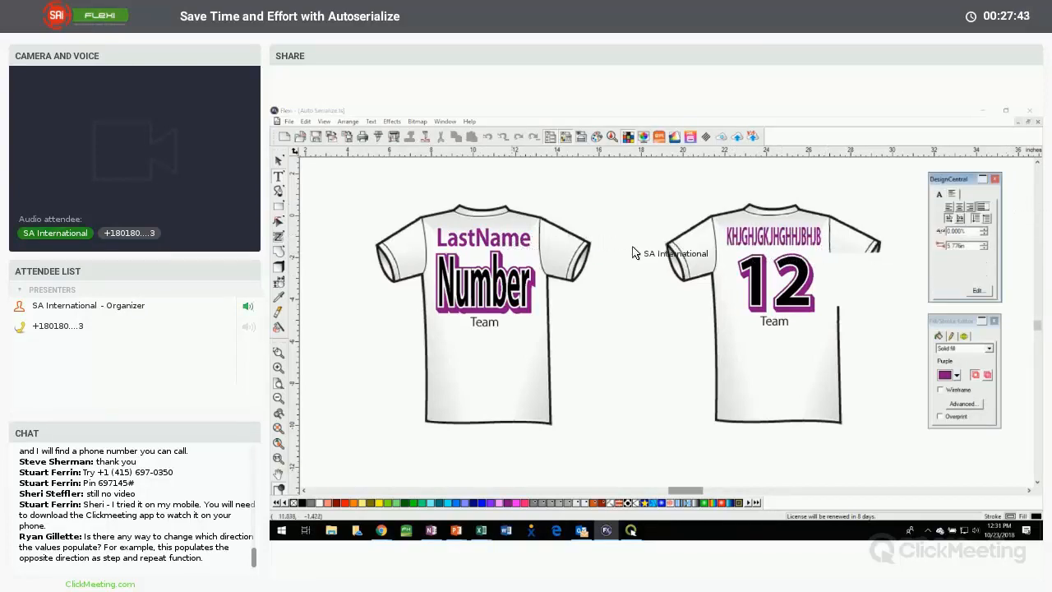
left_click(985, 211)
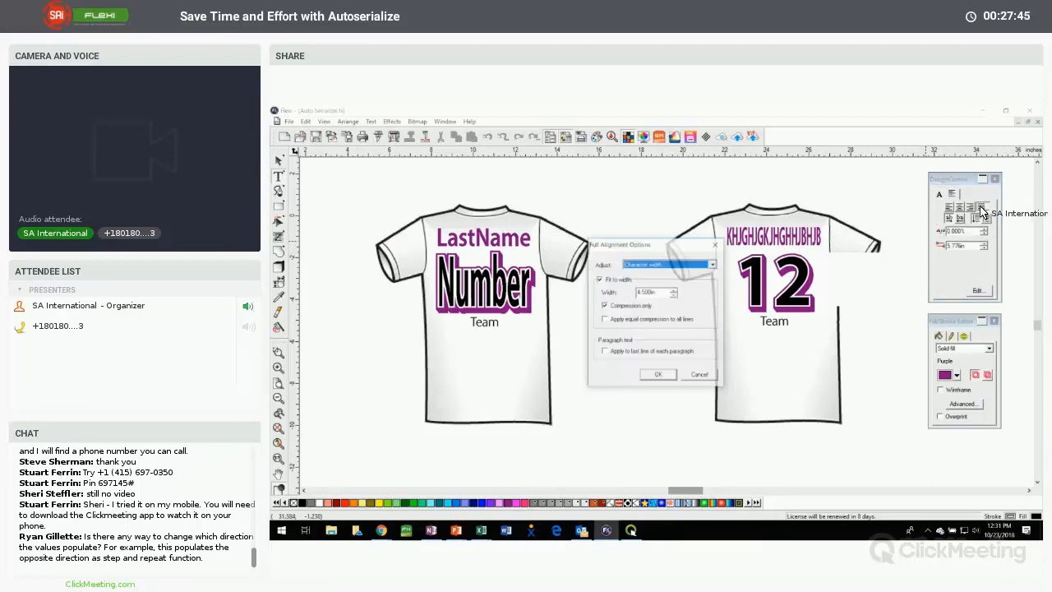
left_click(660, 266)
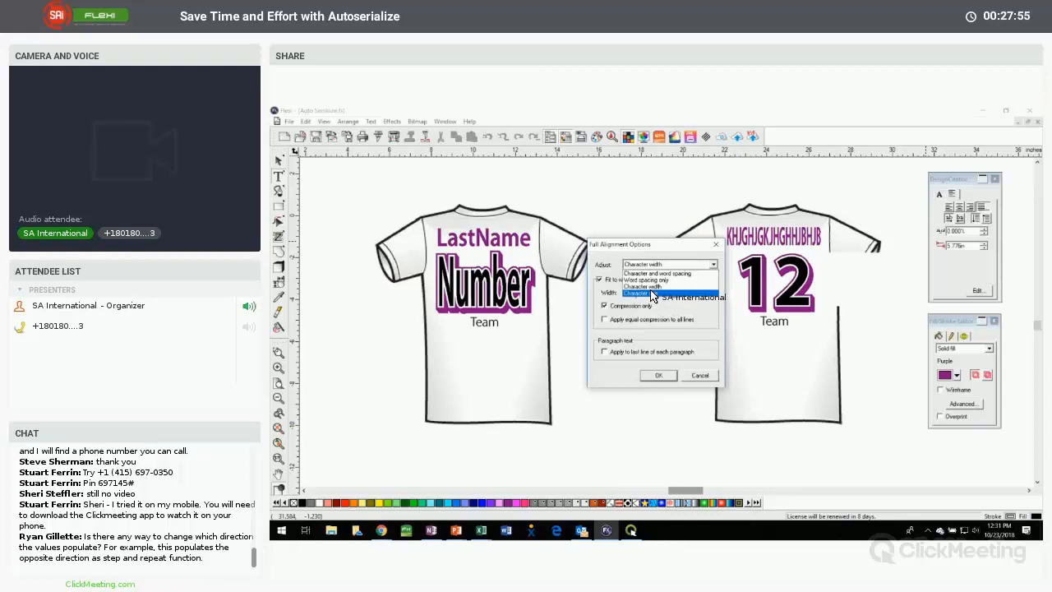
left_click(665, 287)
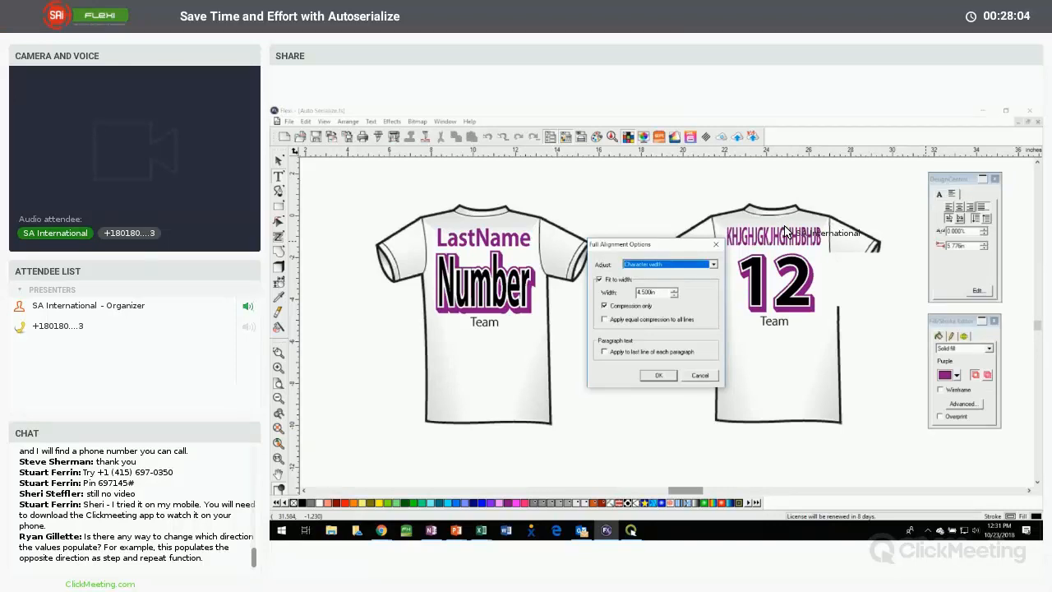
left_click(700, 375)
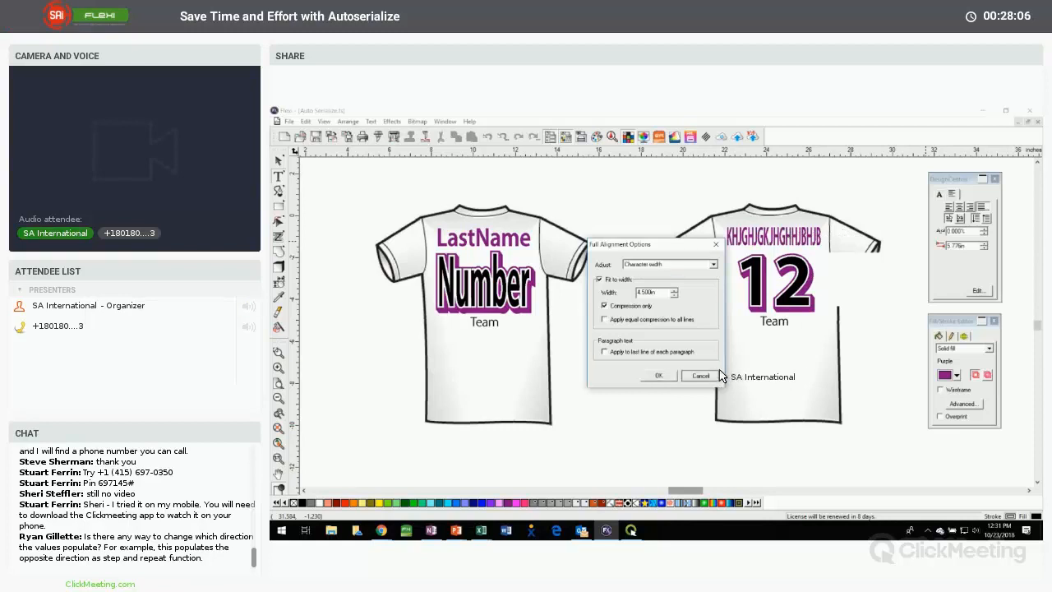
double_click(774, 322)
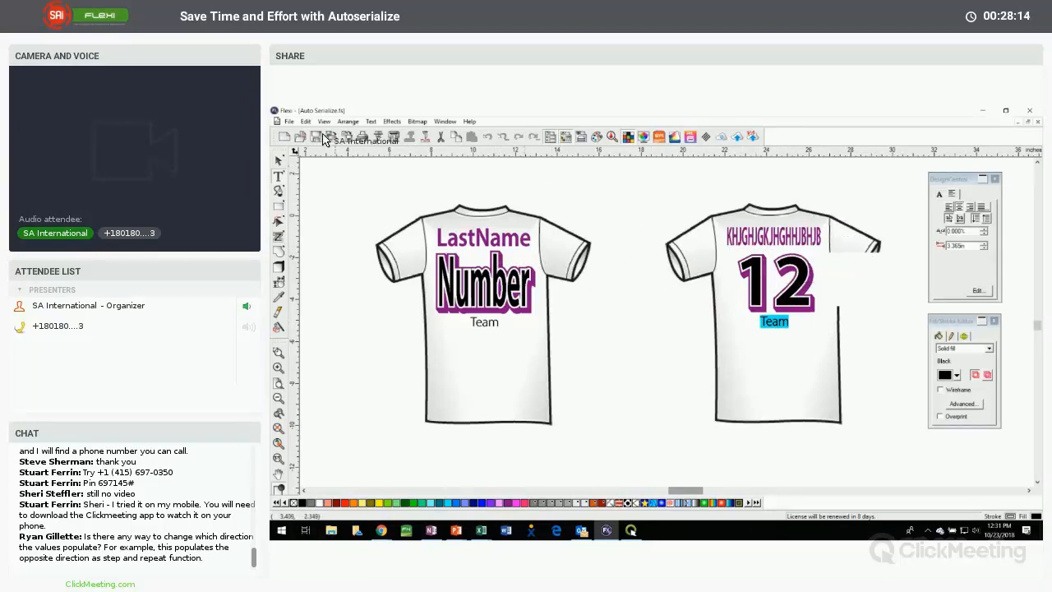
Start Auto Serialize on the original jersey and choose Number, LastName and Team as the text to replace
left_click(282, 164)
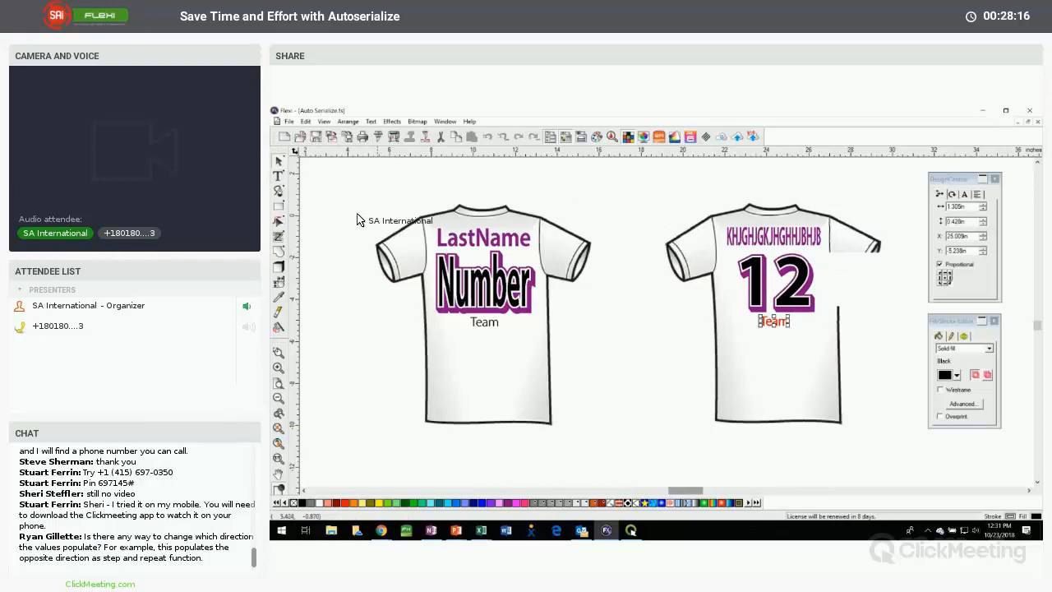
left_click_drag(327, 162, 617, 471)
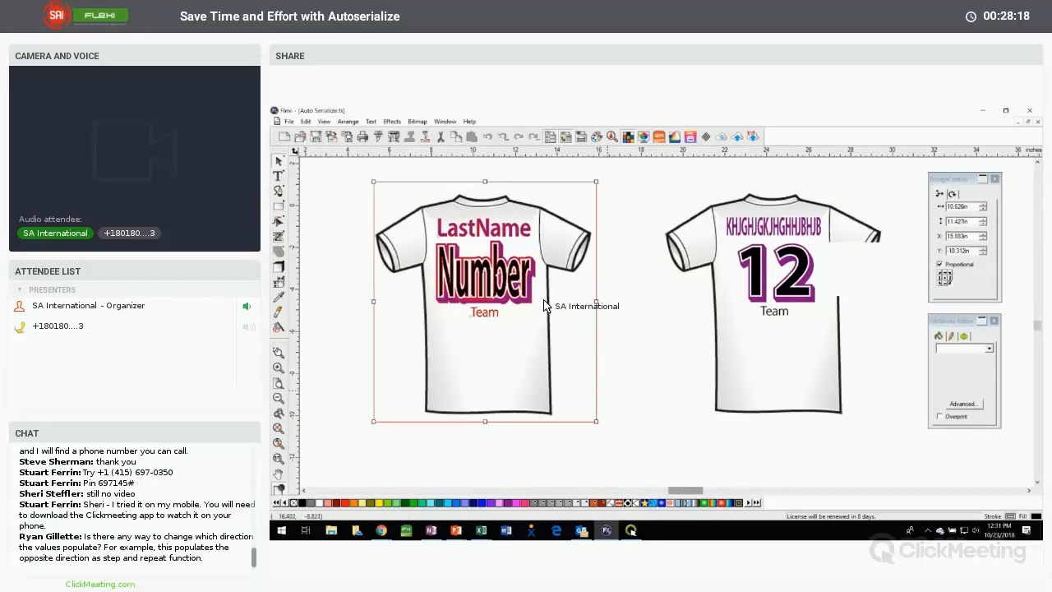
left_click(348, 121)
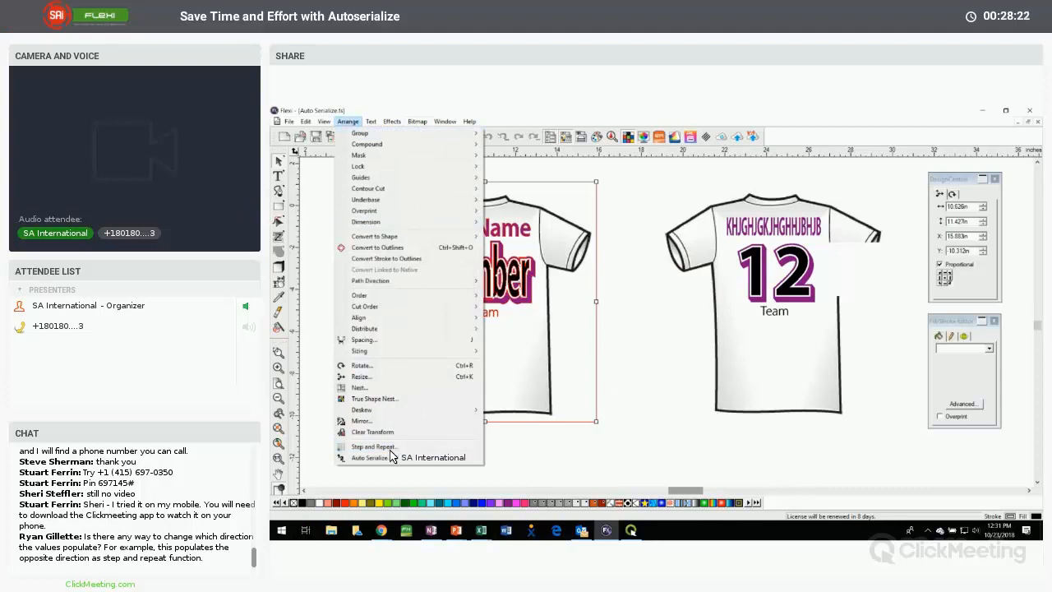
left_click(374, 457)
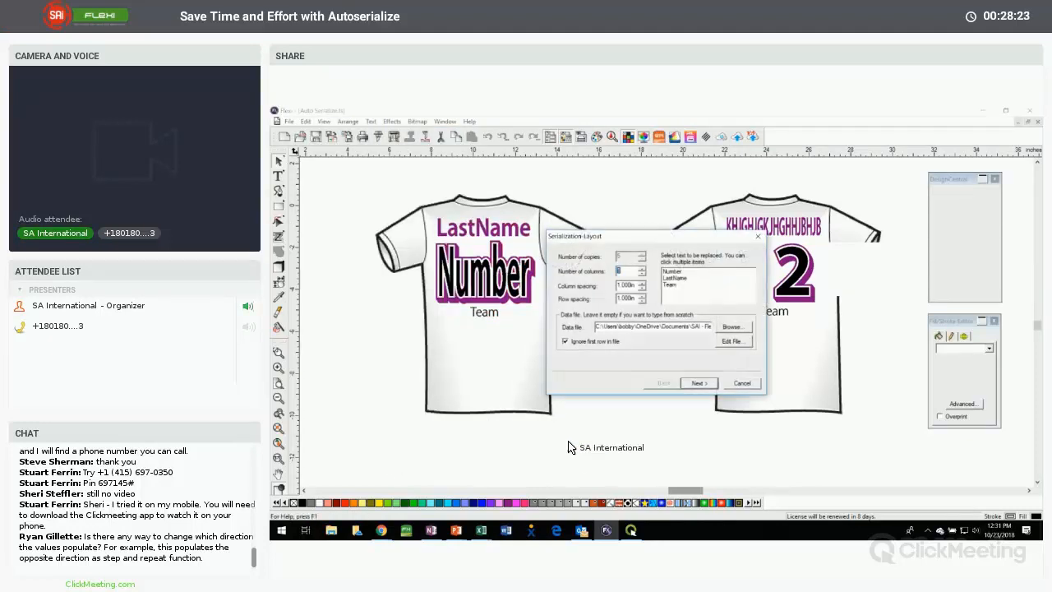
left_click(677, 272)
left_click(677, 284)
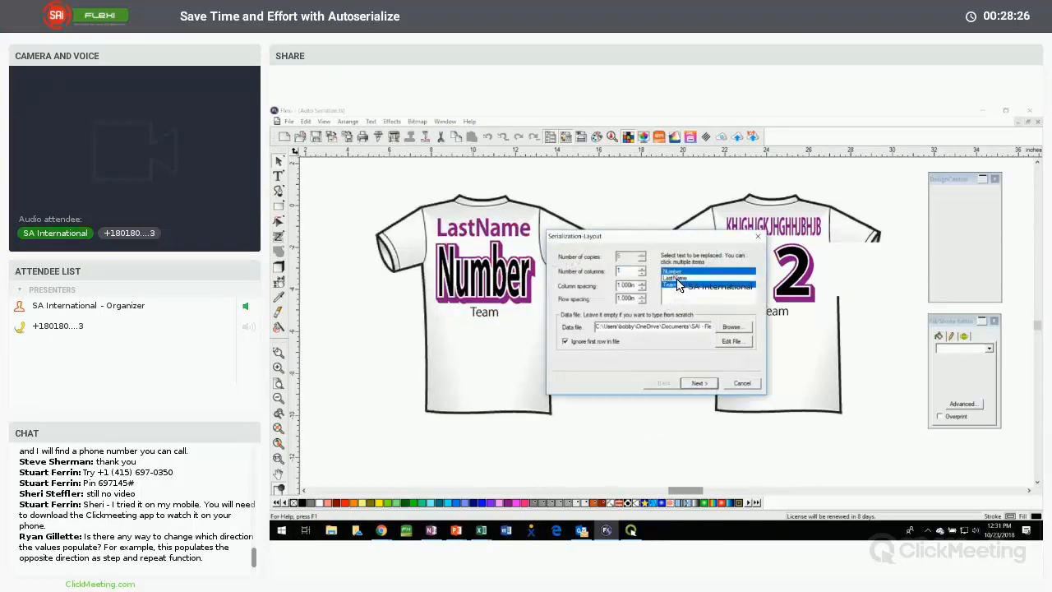
left_click(675, 278)
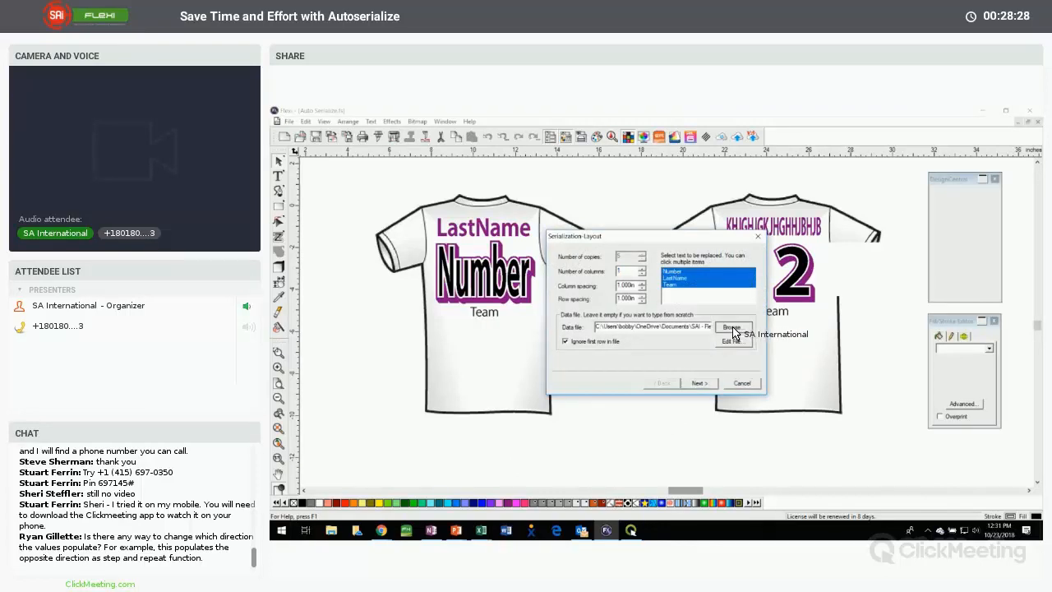
Load Data File - Jerseys.txt as the data source, review its rows and generate the serialized jerseys
left_click(731, 328)
left_click(744, 264)
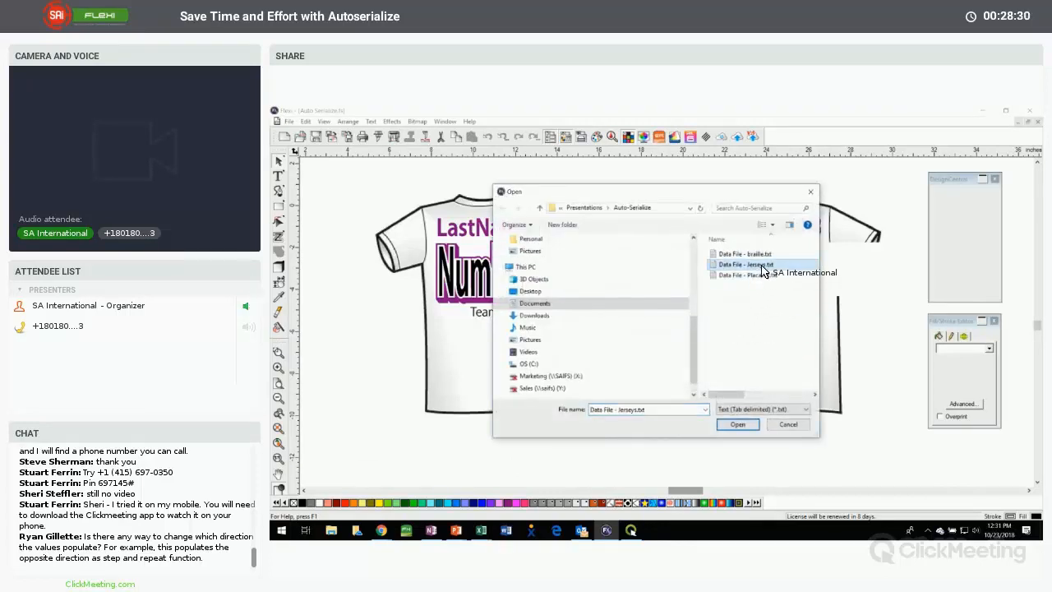
left_click(739, 425)
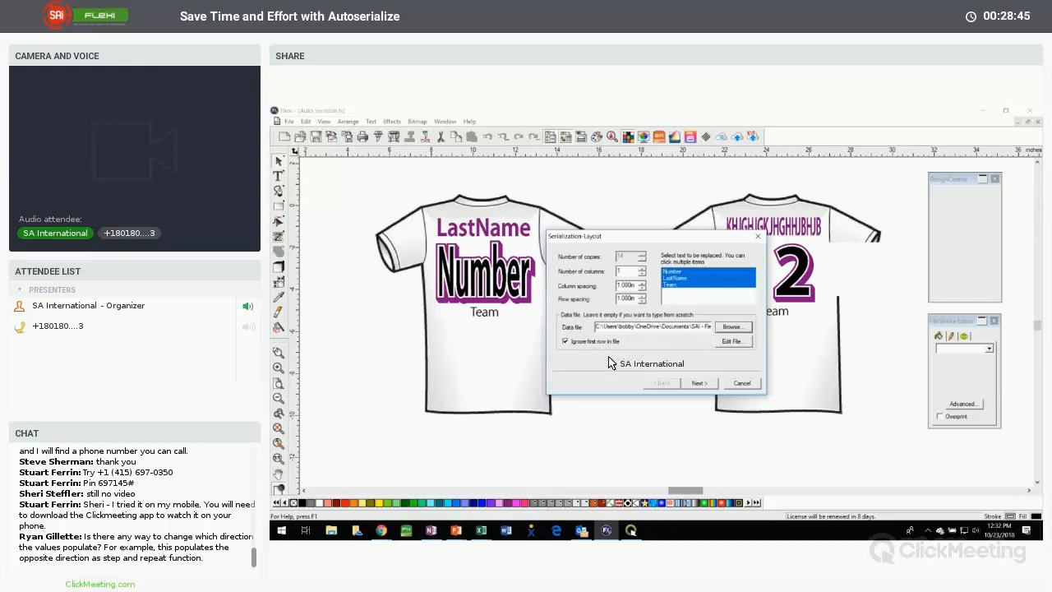
left_click(699, 384)
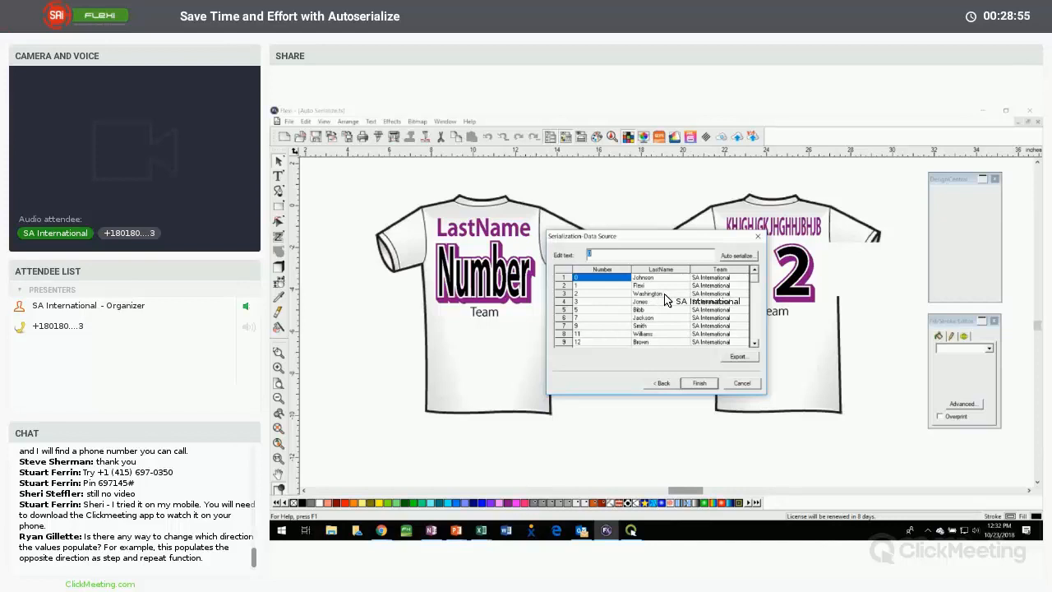
left_click(699, 384)
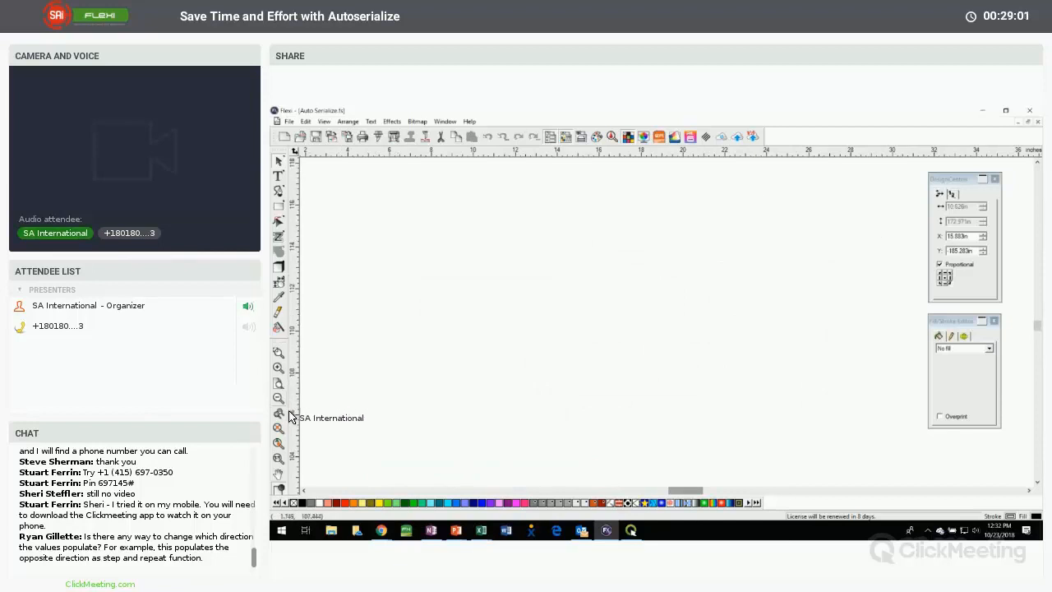
Inspect the generated jerseys down the column, checking how each last name, number and team name fits the shirt
left_click(280, 440)
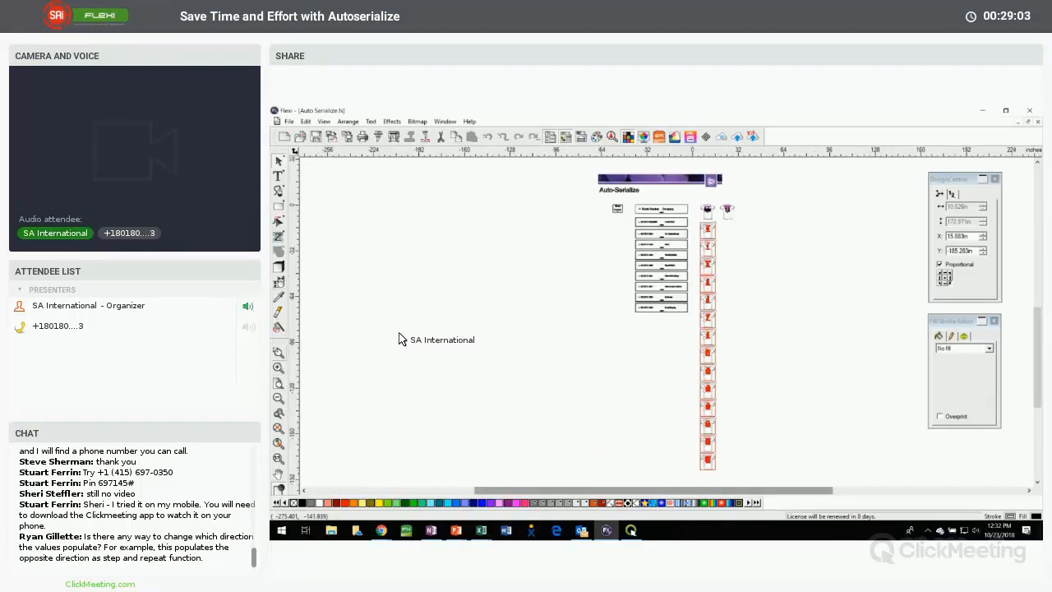
left_click_drag(687, 204, 725, 258)
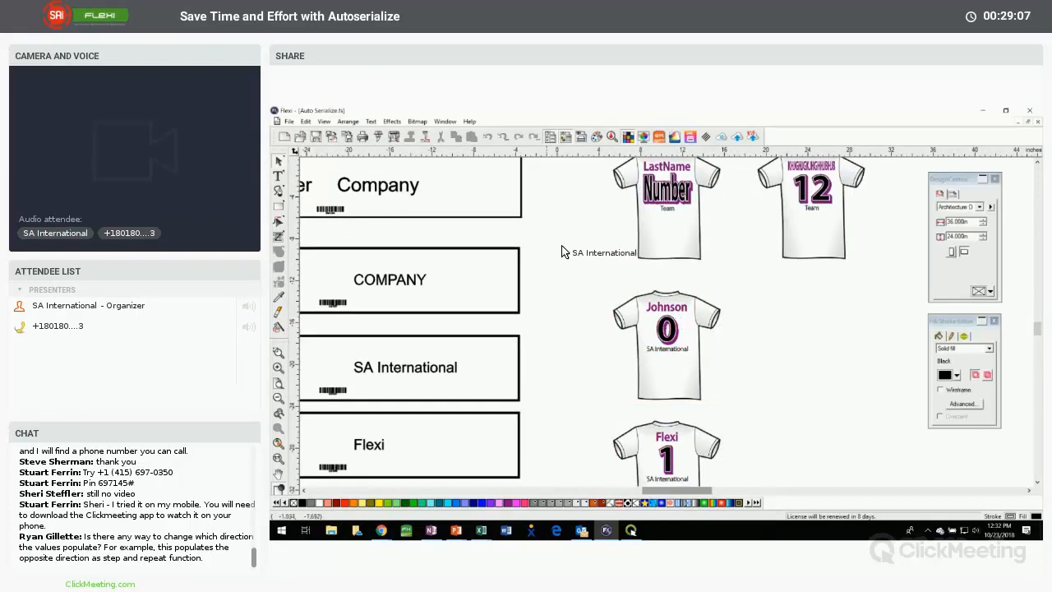
scroll(649, 329, "down", 3)
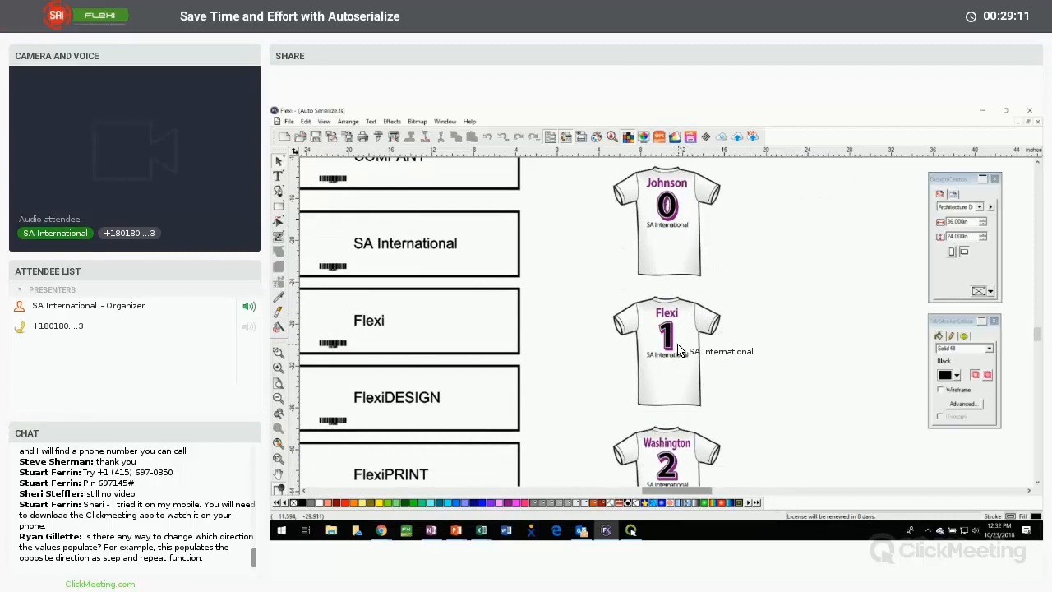
scroll(681, 352, "down", 3)
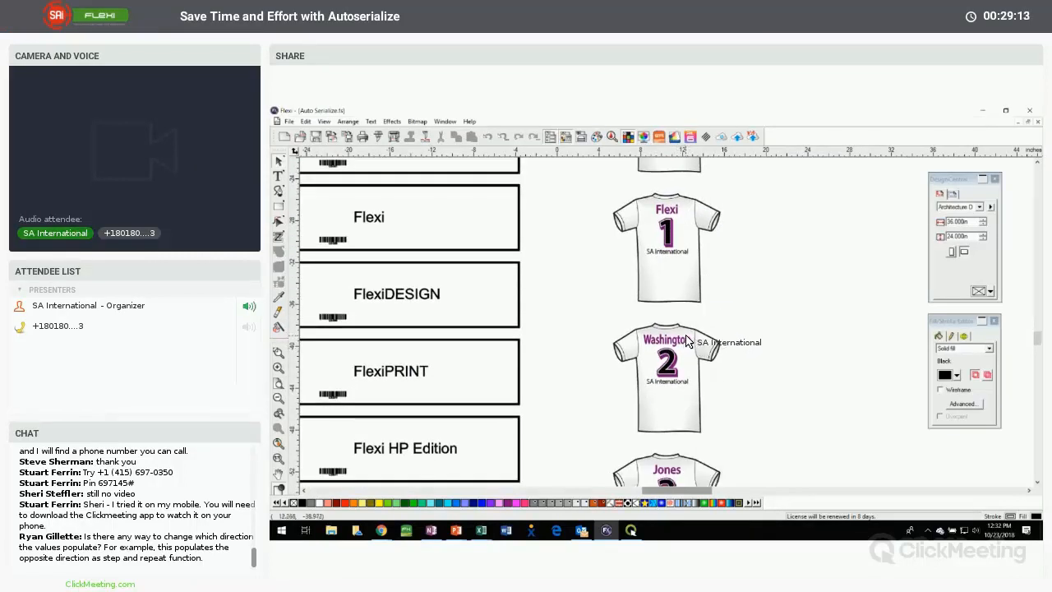
scroll(689, 343, "down", 3)
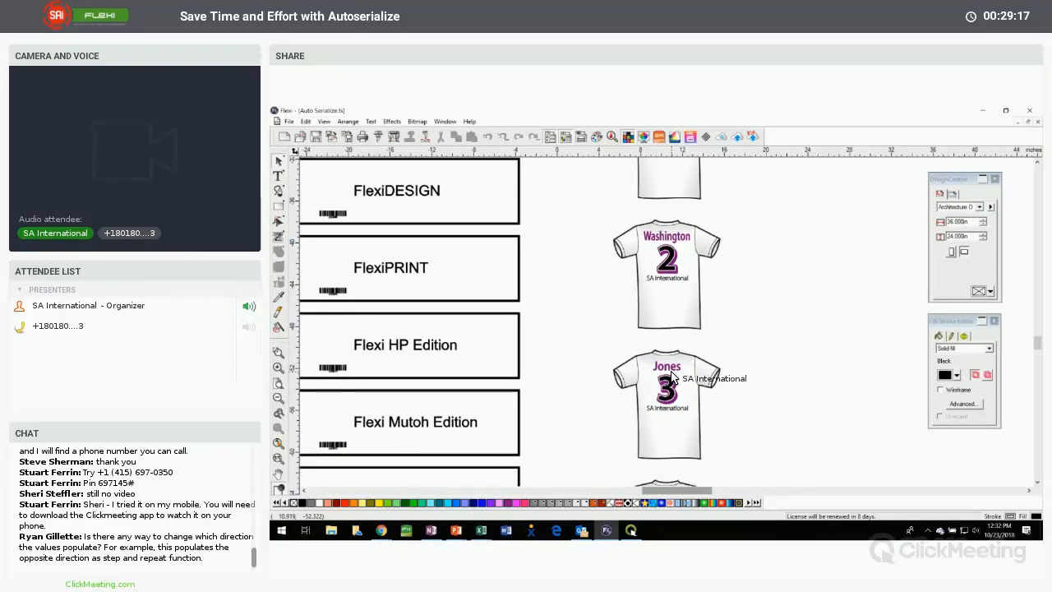
scroll(672, 376, "down", 3)
scroll(690, 370, "down", 3)
scroll(713, 366, "down", 3)
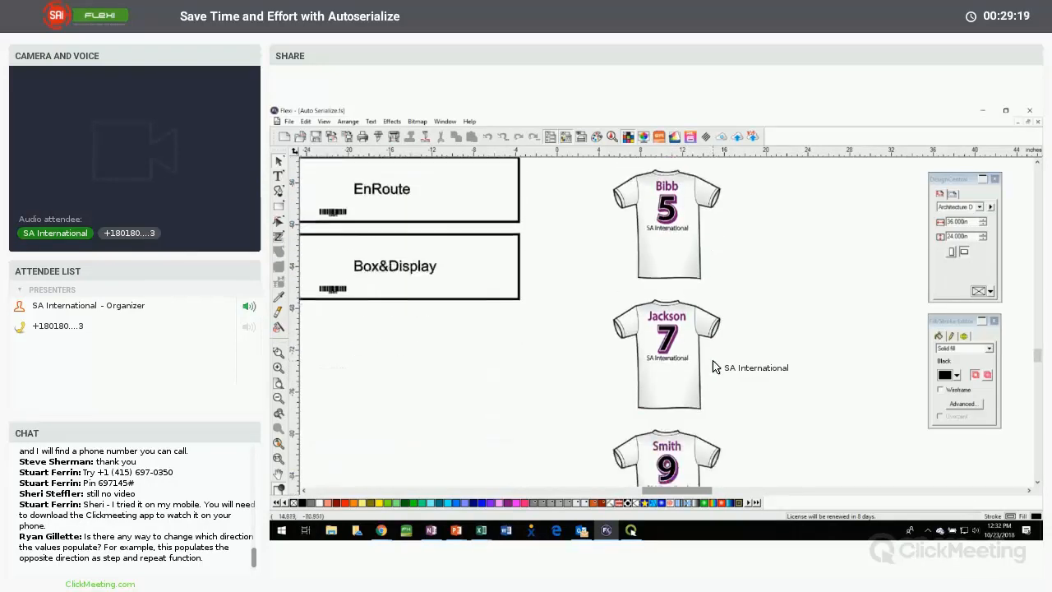
scroll(669, 382, "down", 2)
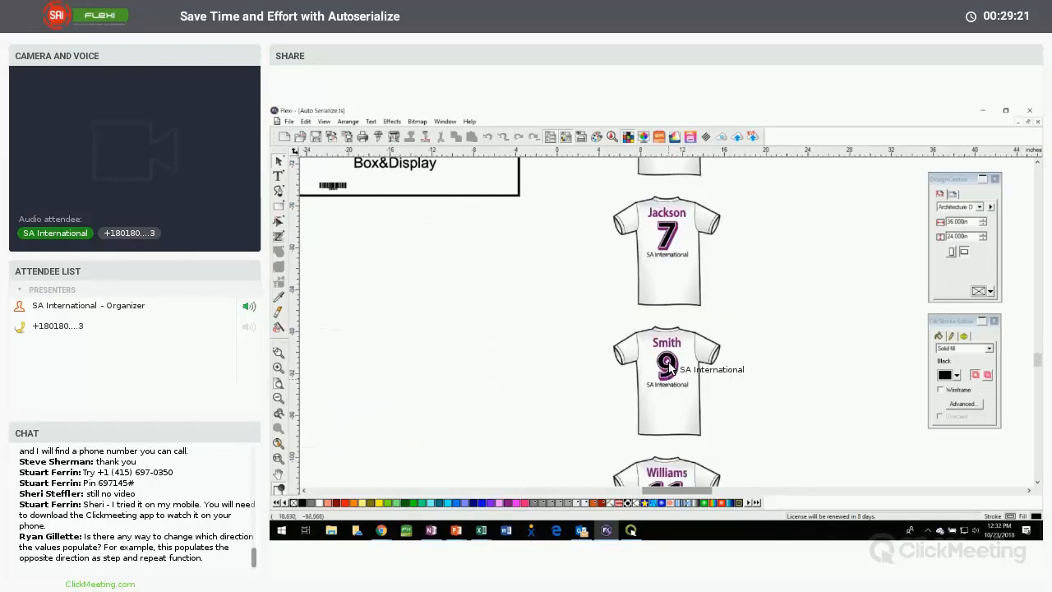
scroll(667, 358, "up", 3)
scroll(667, 358, "down", 8)
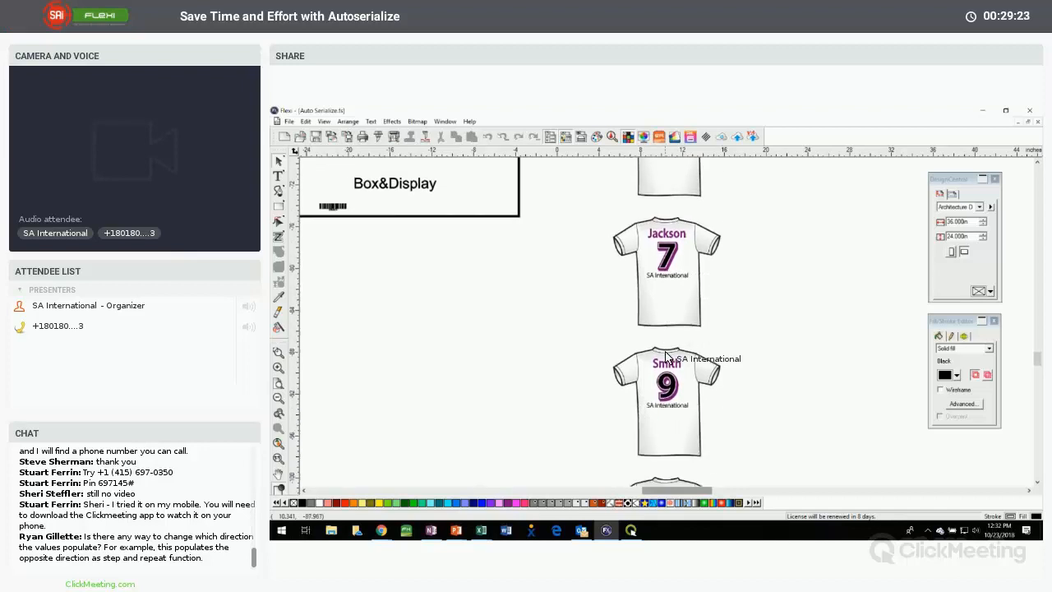
scroll(667, 358, "down", 18)
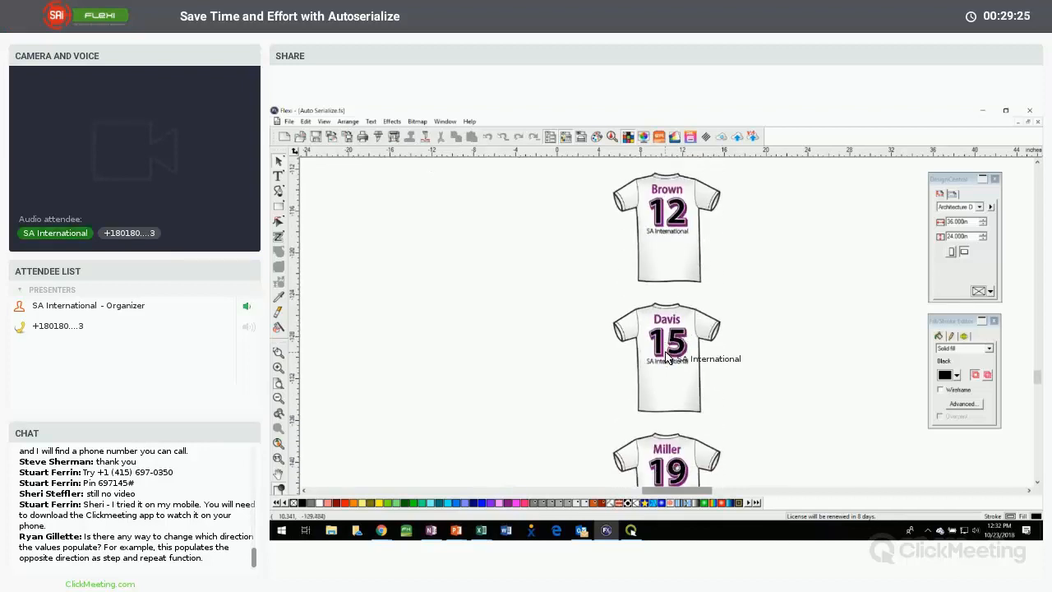
Review the last serialized jerseys, then check the alignment settings of the template jersey's LastName, Number and Team text
scroll(667, 358, "down", 4)
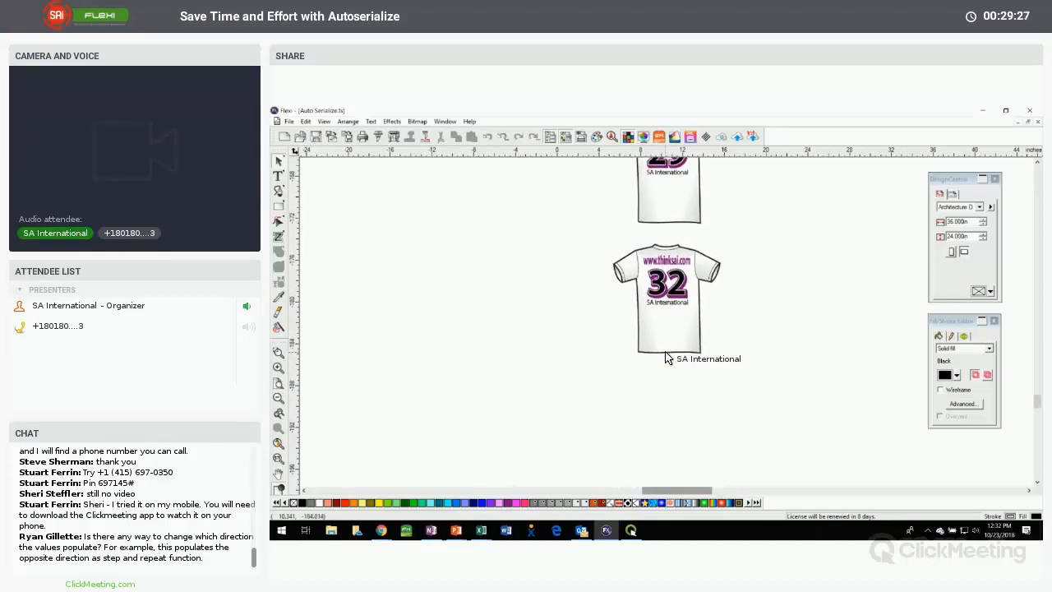
scroll(668, 359, "up", 2)
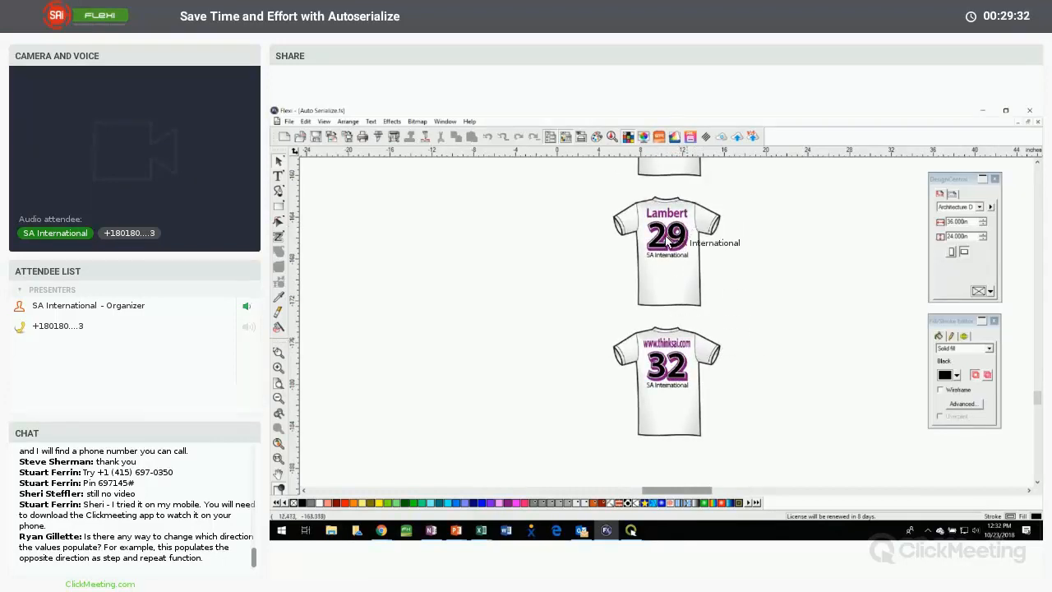
scroll(674, 354, "up", 10)
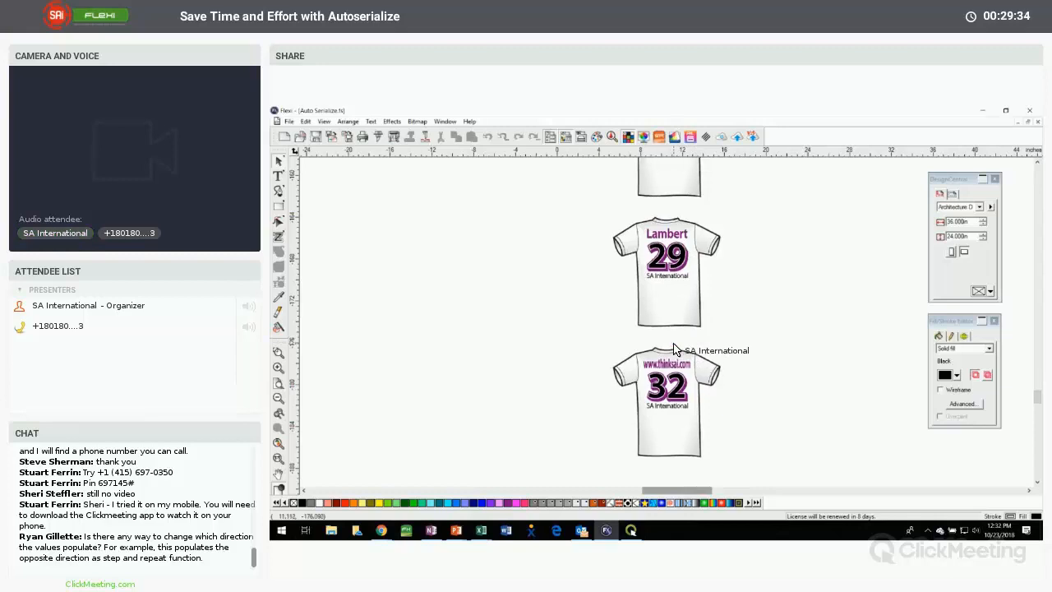
scroll(674, 350, "up", 10)
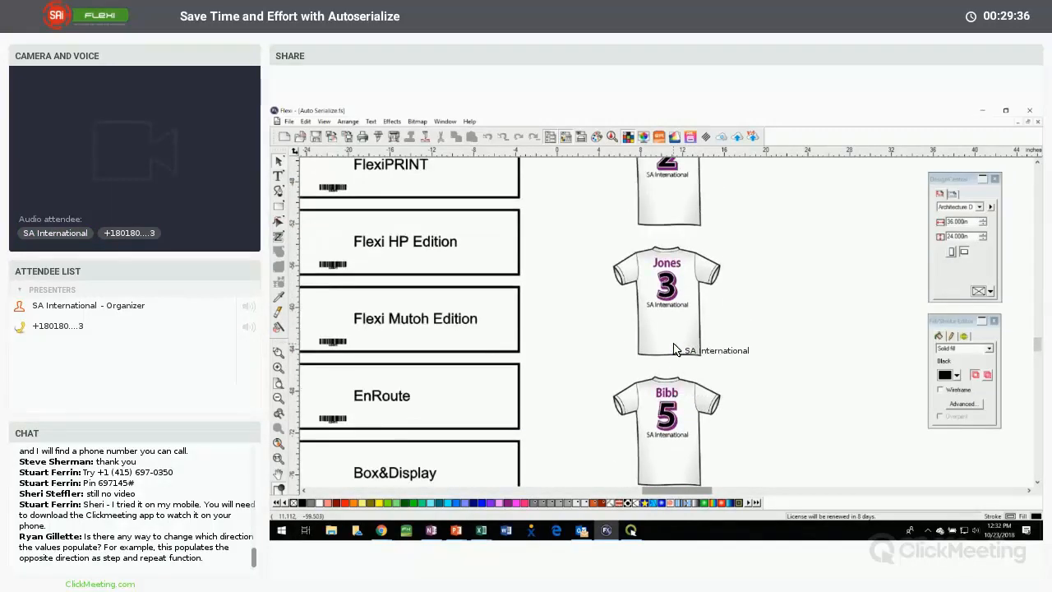
scroll(674, 350, "up", 4)
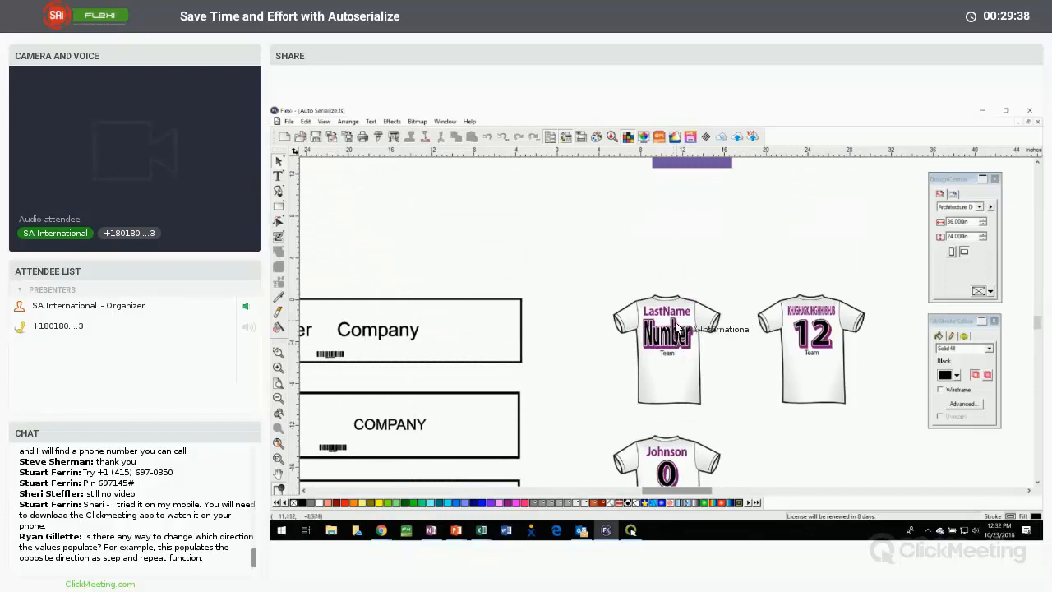
left_click(672, 317)
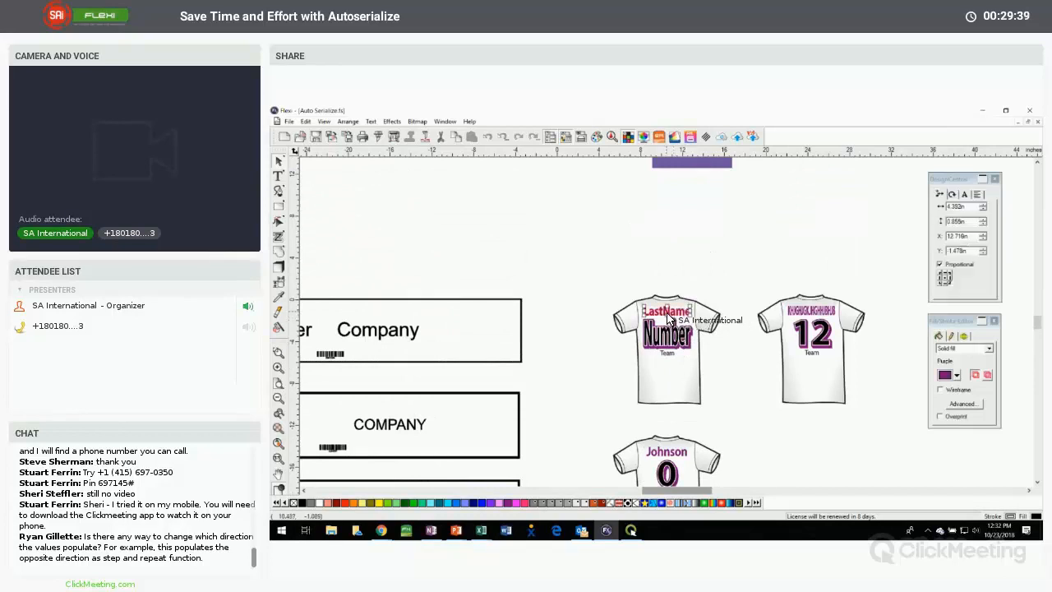
left_click(976, 196)
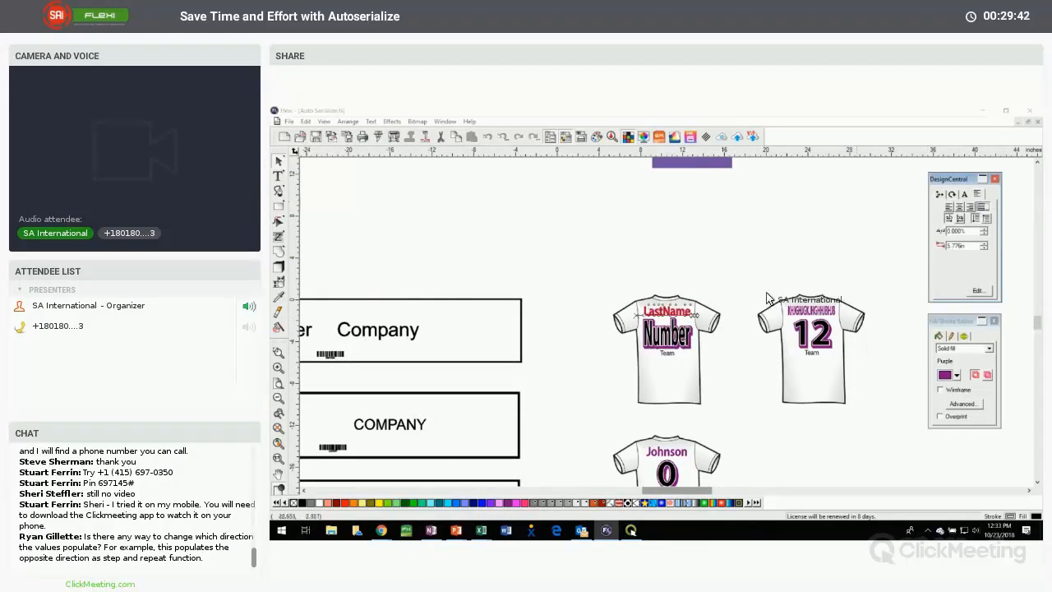
left_click(681, 339)
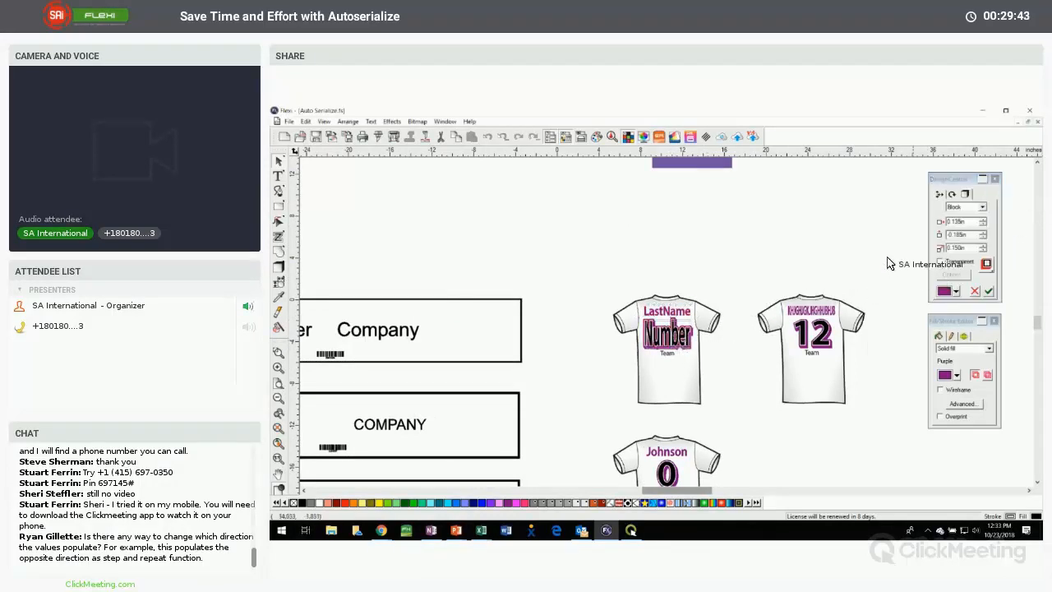
left_click(666, 348)
left_click(608, 262)
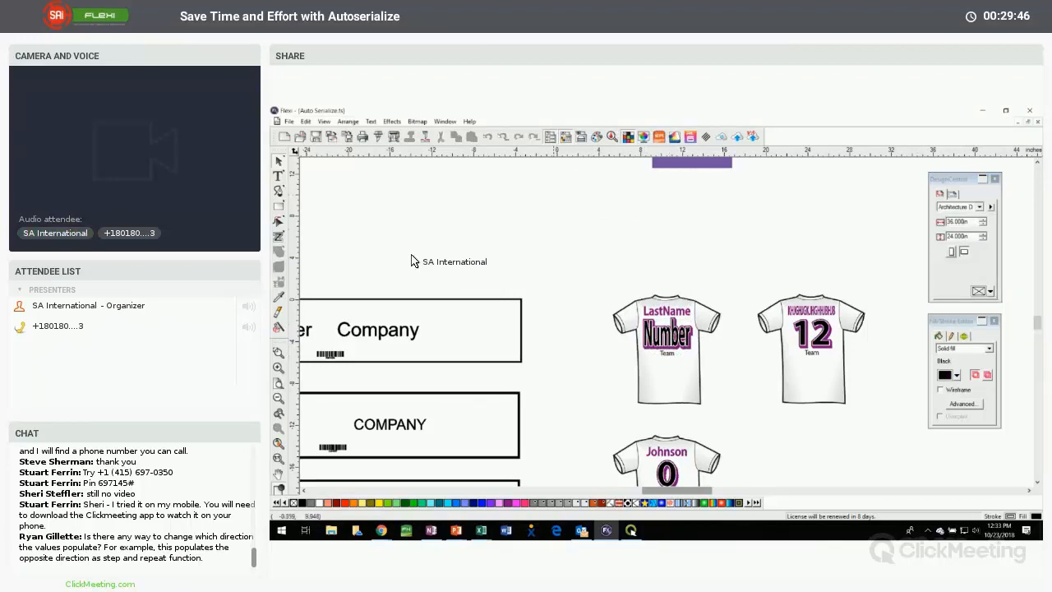
Delete the uppercase booth sign copy and all the serialized booth signs beneath the booth sign template
left_click(279, 442)
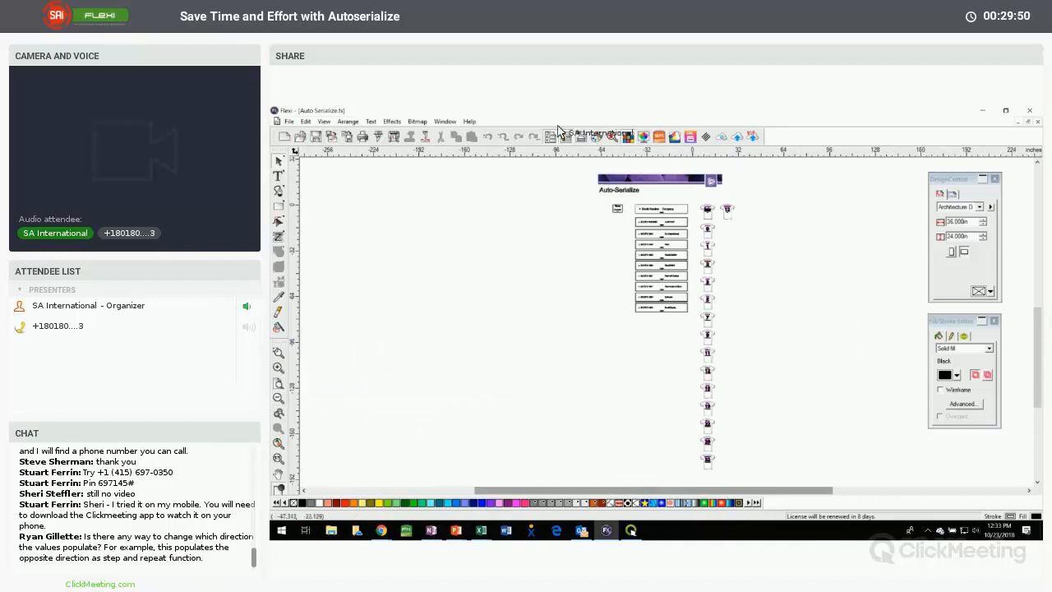
left_click_drag(593, 172, 739, 289)
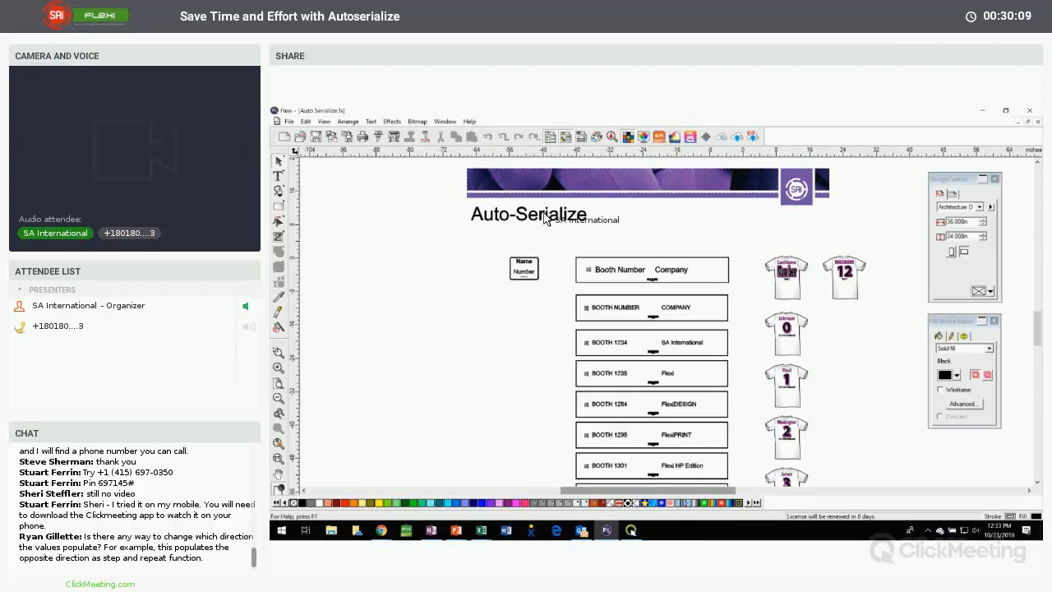
left_click_drag(553, 289, 733, 517)
key("Delete")
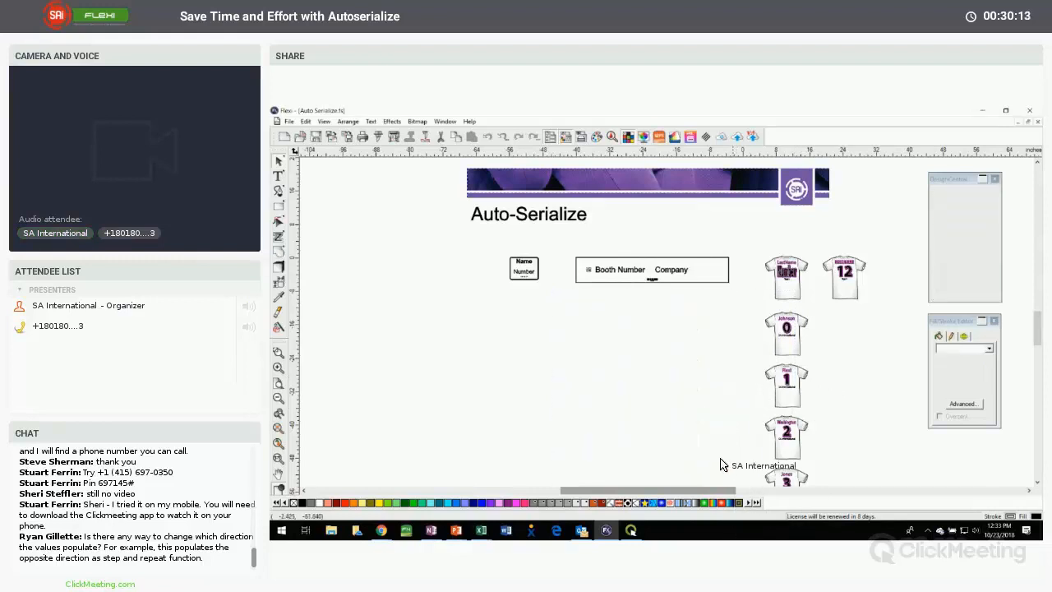
Delete the column of serialized jerseys and the duplicate jersey, keeping only the original jersey template
scroll(633, 403, "down", 8)
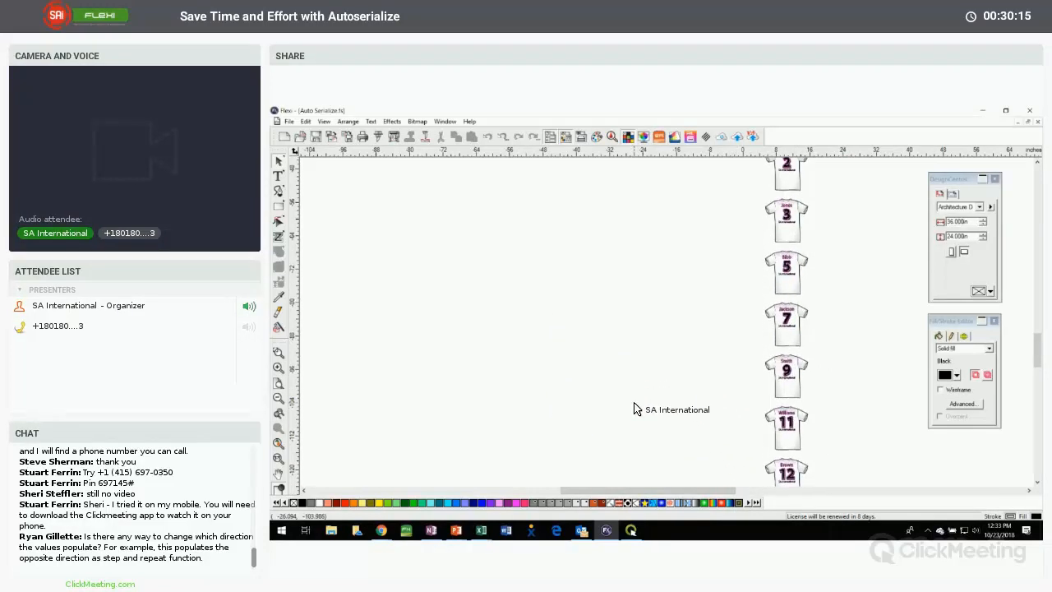
scroll(633, 409, "up", 6)
left_click_drag(750, 264, 834, 485)
key("Delete")
left_click_drag(816, 199, 907, 346)
key("Delete")
Fit the remaining artwork in view and move the DesignCentral and Fill/Stroke Editor palettes clear of the jersey template
scroll(845, 303, "down", 10)
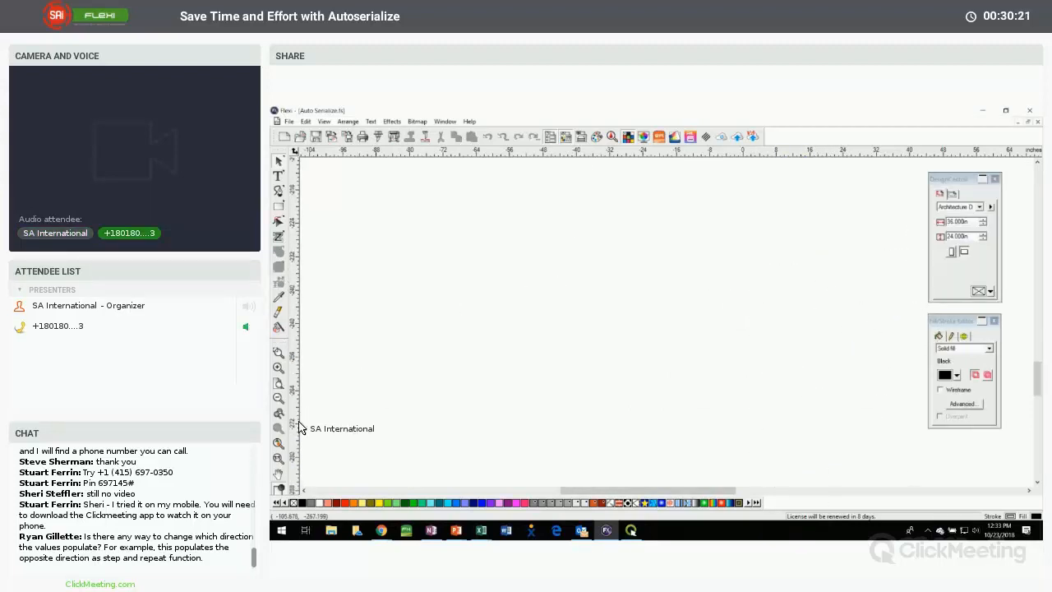
left_click(279, 443)
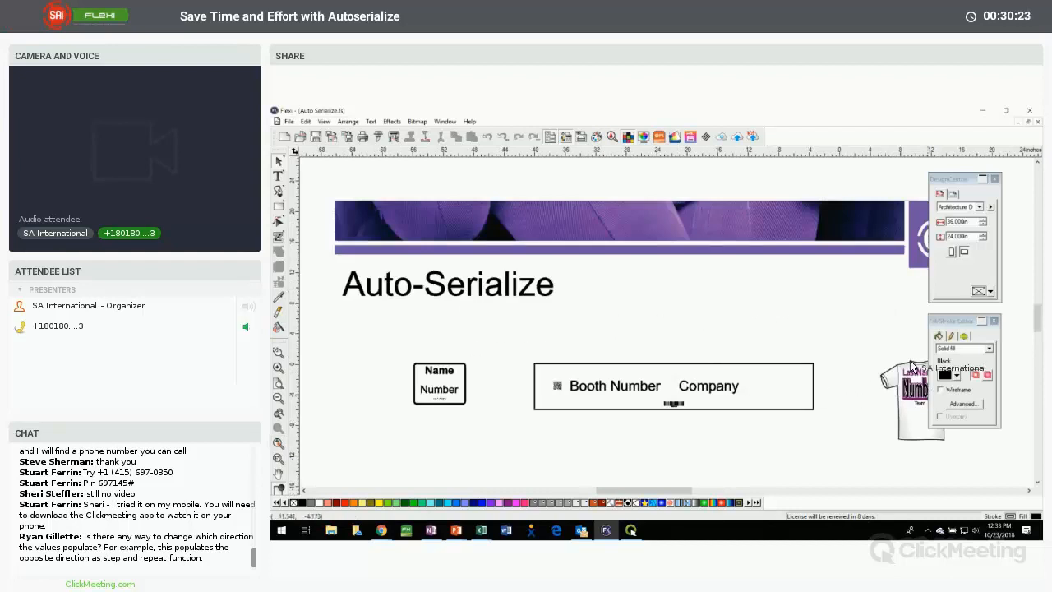
left_click_drag(953, 321, 988, 372)
left_click_drag(943, 178, 981, 234)
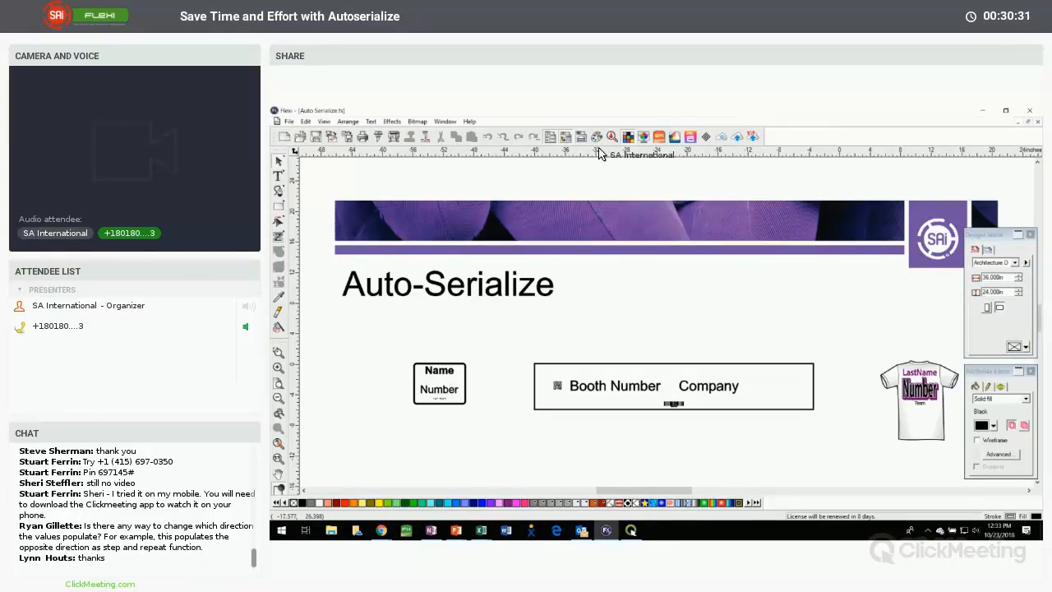
Shift the room sign, booth sign and jersey templates together to the left and slightly up
left_click_drag(391, 344, 939, 441)
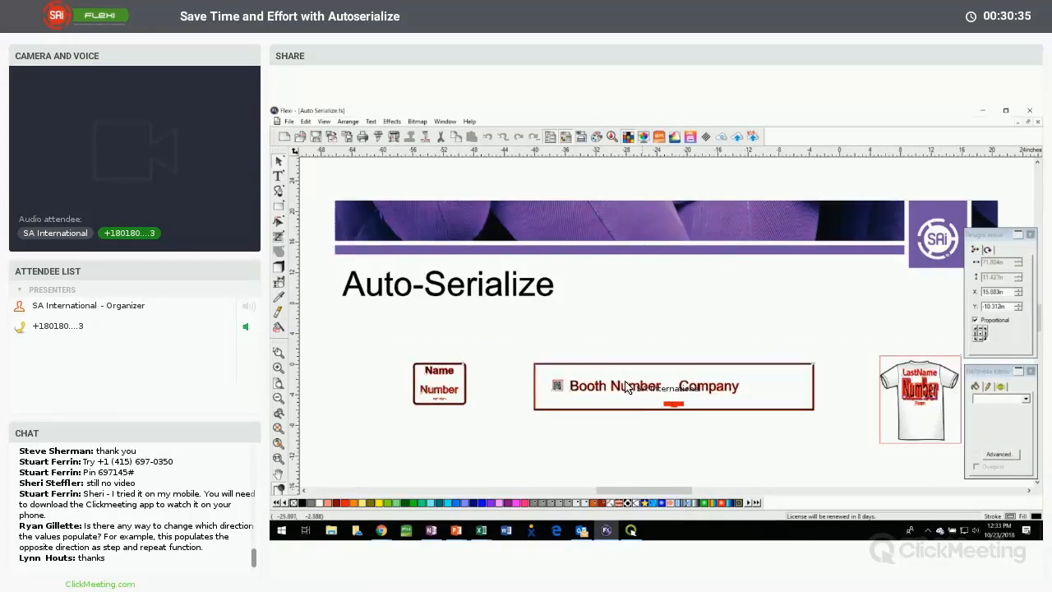
left_click_drag(677, 386, 628, 373)
left_click(621, 317)
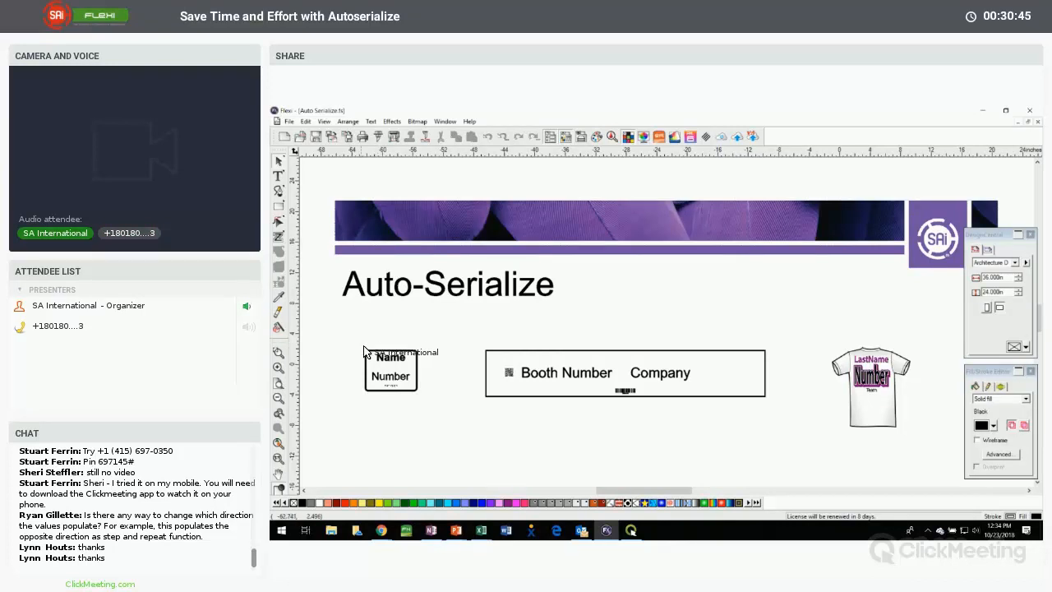
Start Auto Serialize on the room sign template and choose Name, Number and braille as the text to replace
left_click_drag(354, 346, 422, 460)
left_click(371, 121)
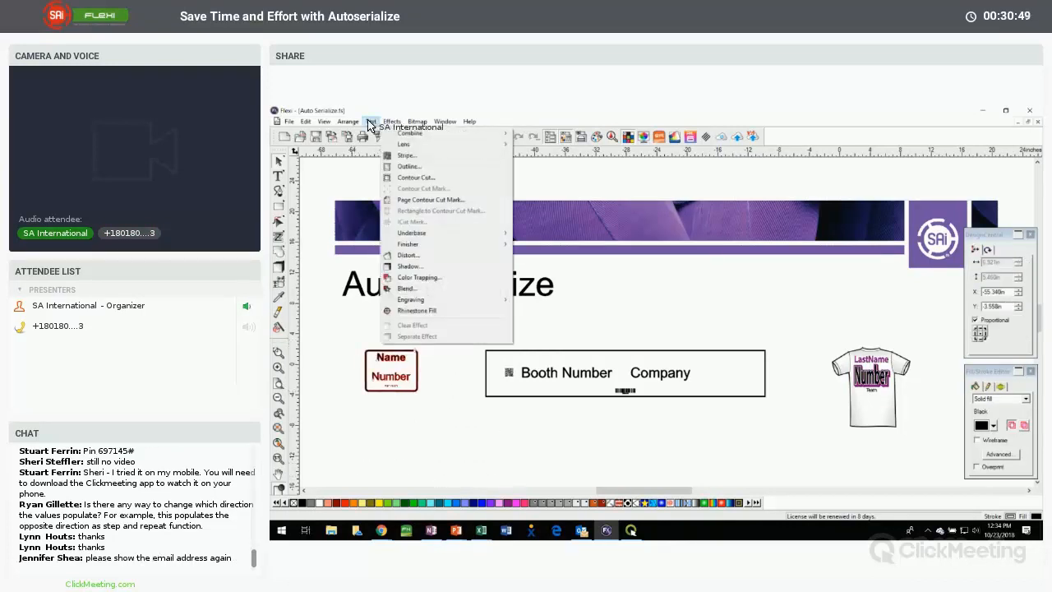
mouse_move(347, 120)
left_click(374, 458)
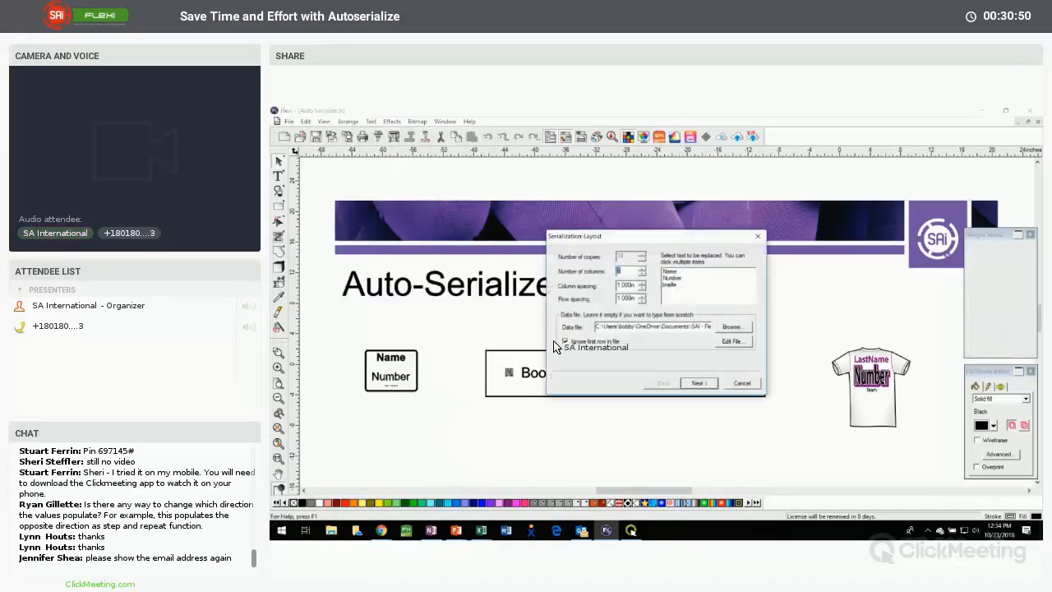
left_click(671, 272)
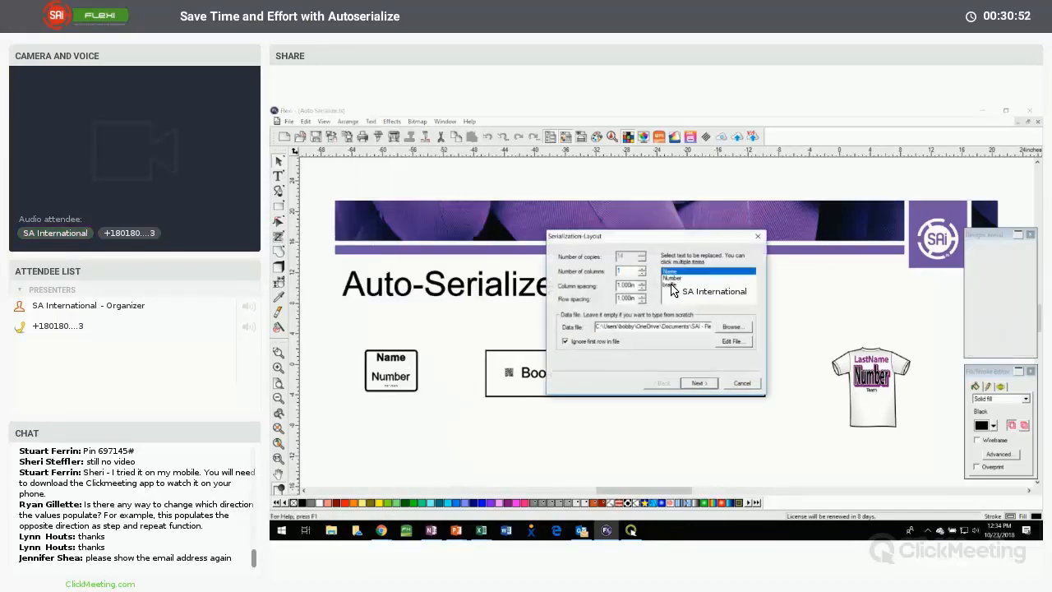
left_click(665, 278)
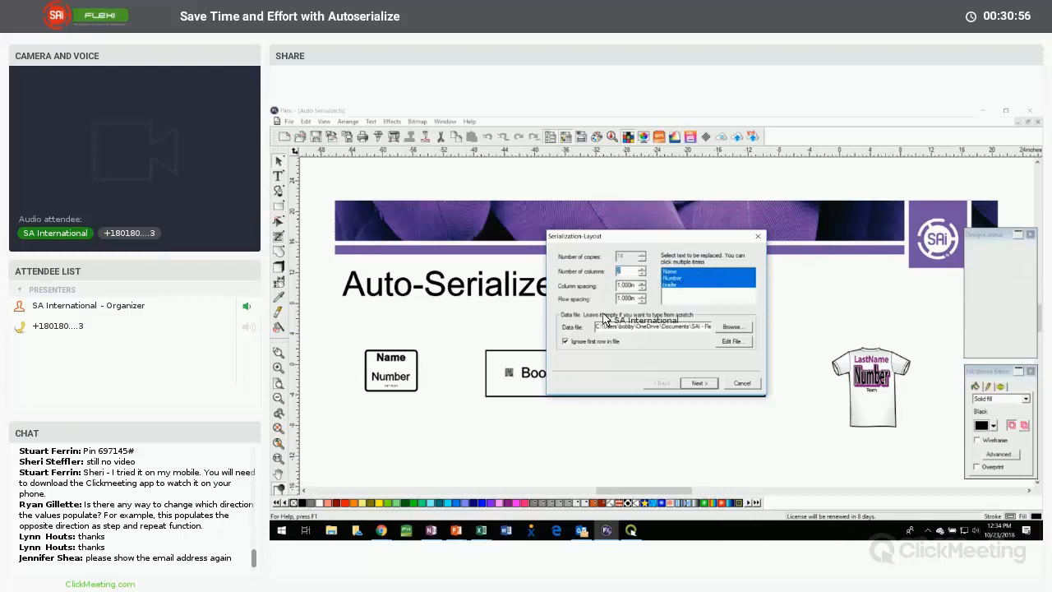
Load Data File - braille.txt as the data source and generate the serialized room signs
left_click(724, 327)
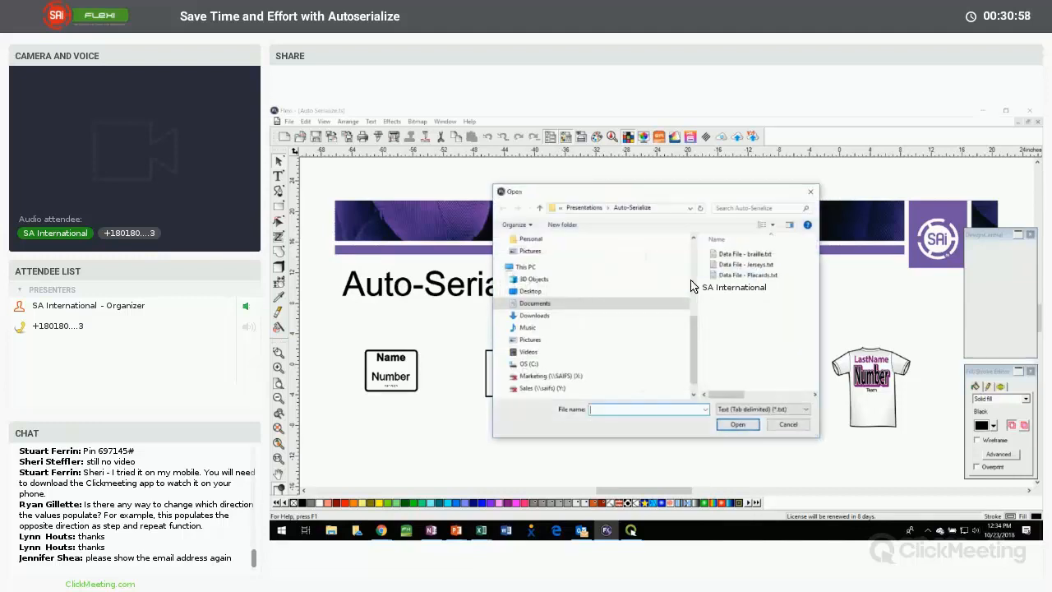
left_click(731, 254)
left_click(737, 424)
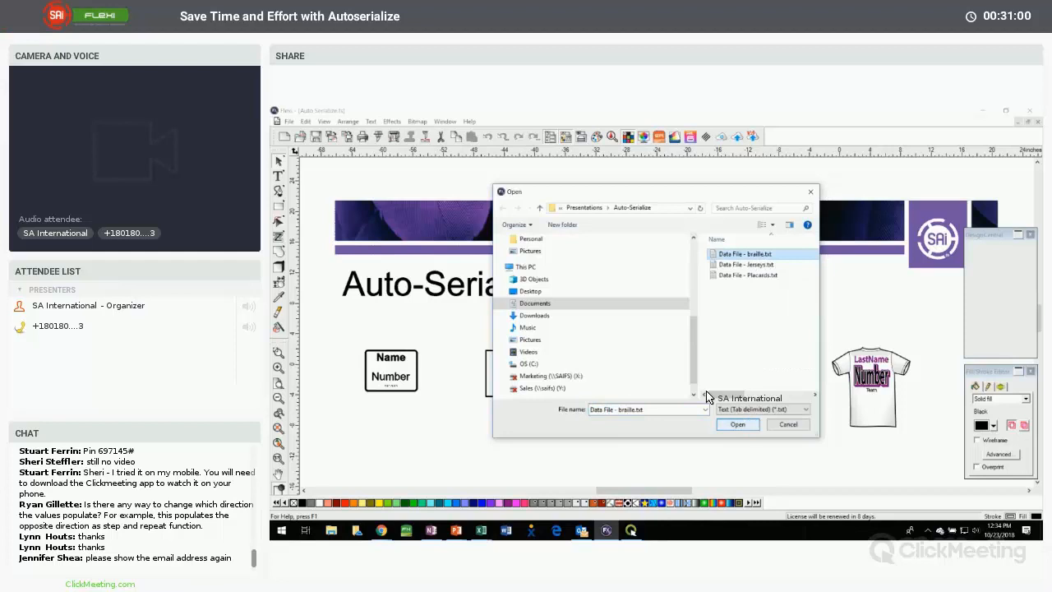
left_click(700, 385)
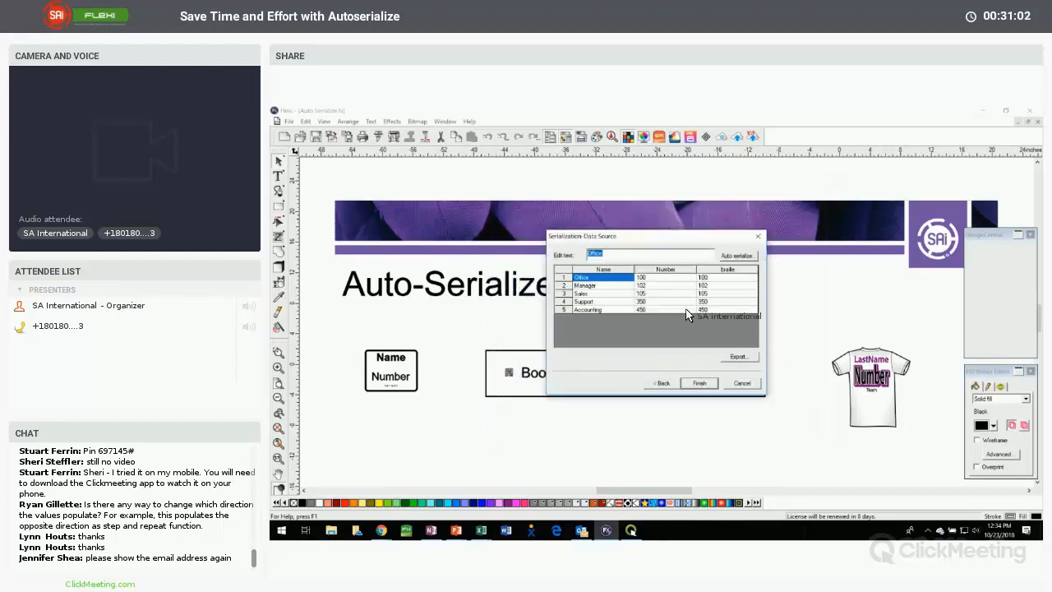
left_click(698, 383)
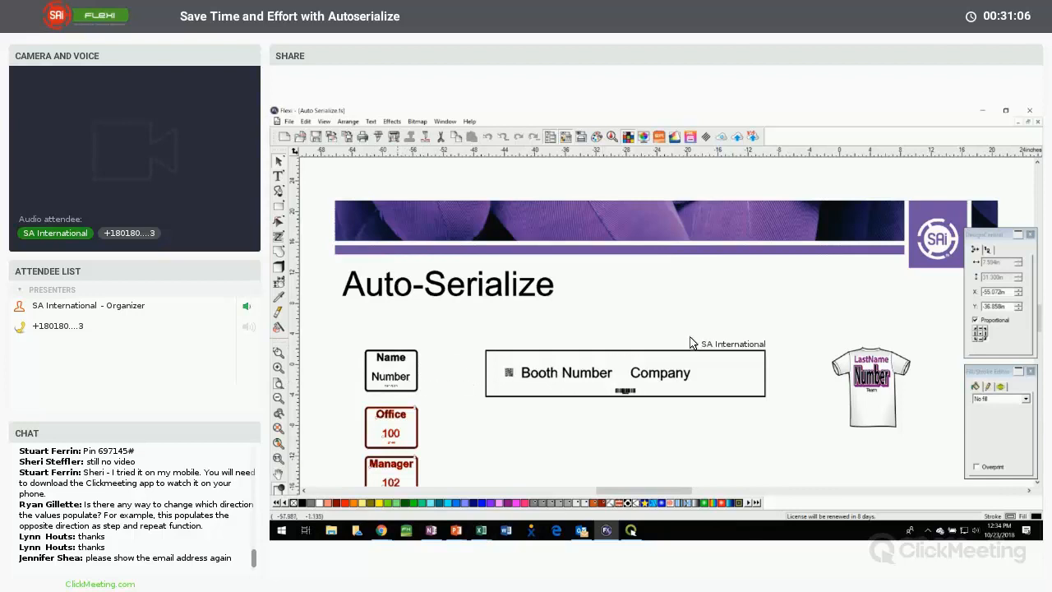
Set the serialized room signs to 2 columns and apply the new layout
left_click(987, 250)
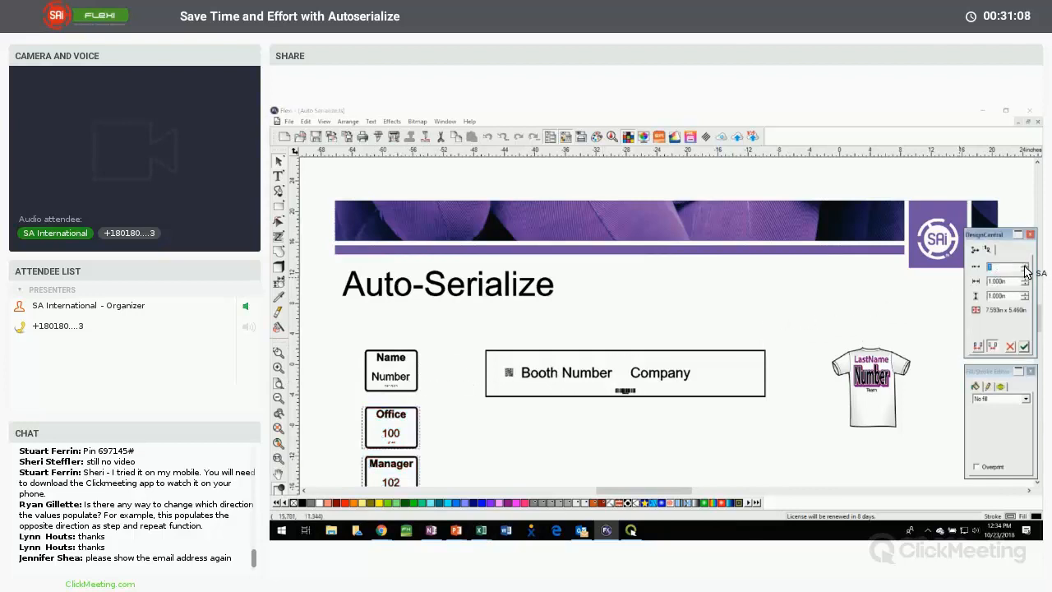
left_click(1024, 269)
left_click(1025, 346)
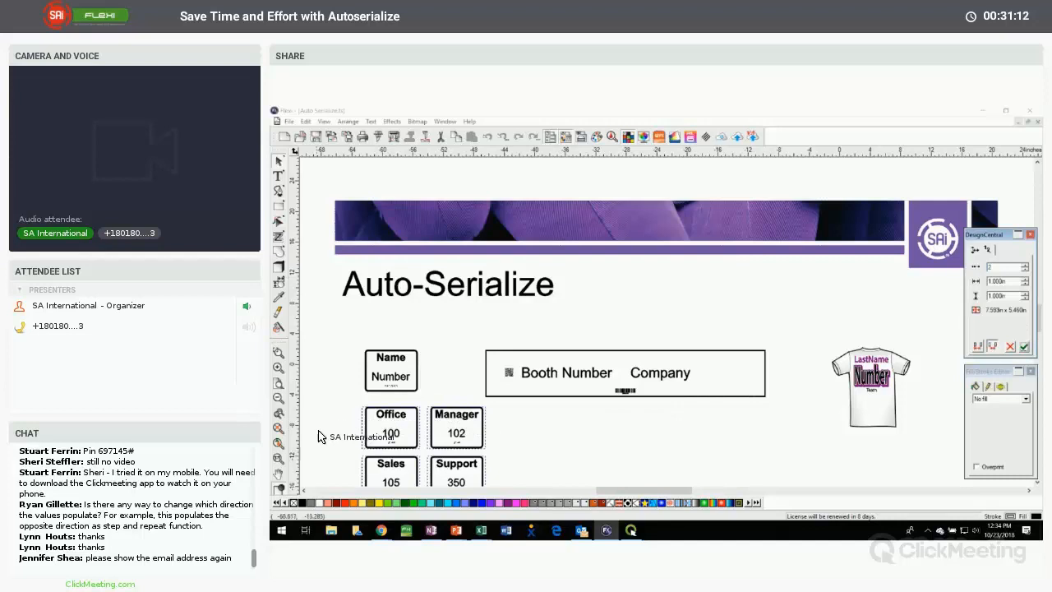
scroll(543, 443, "down", 3)
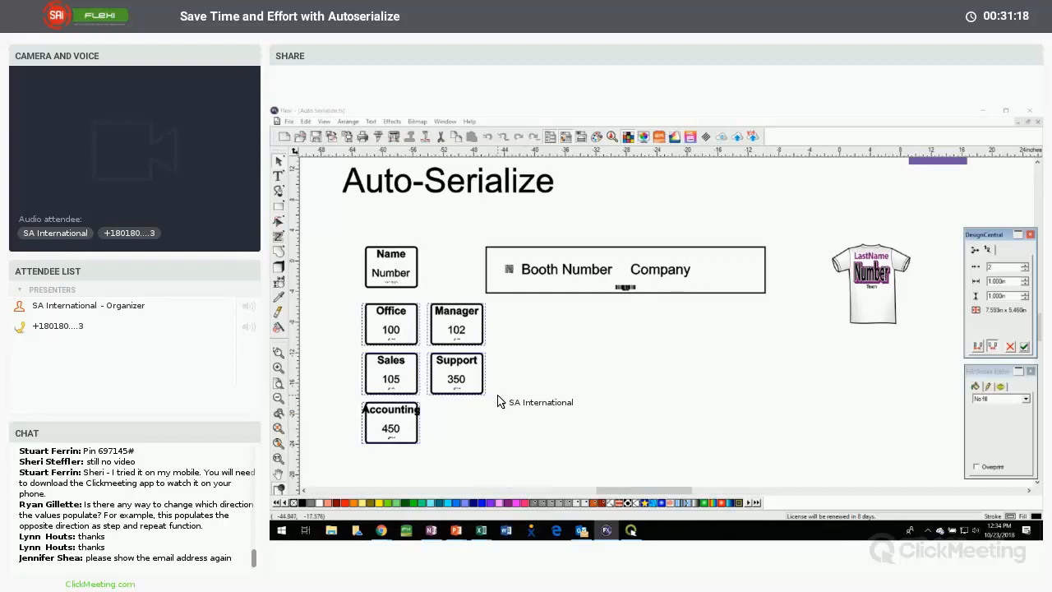
Try a column spacing of -8 in on the serialized room signs to make the columns run leftward
double_click(993, 283)
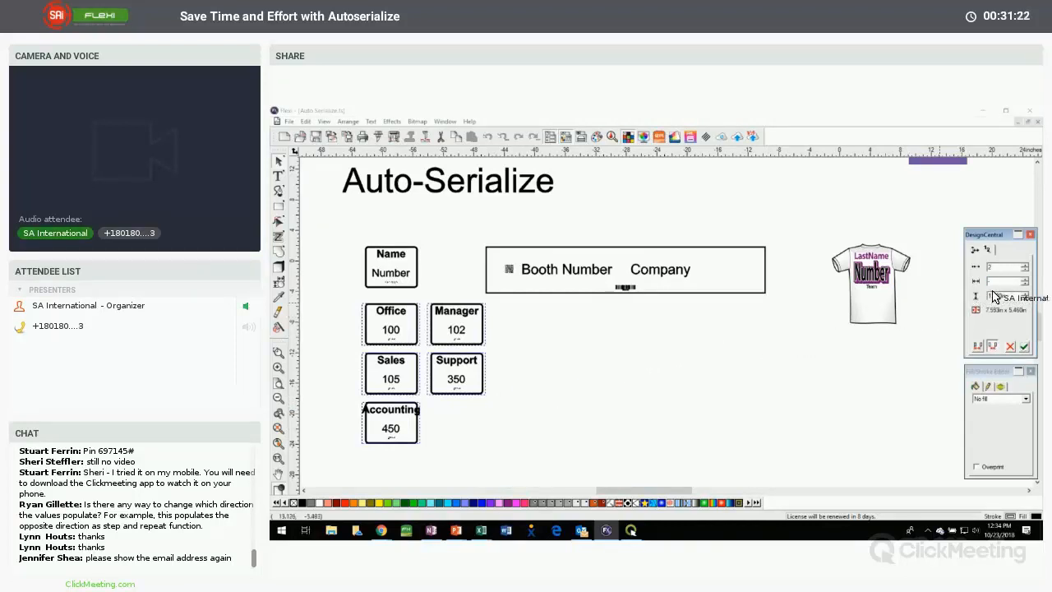
type("-8")
key("Return")
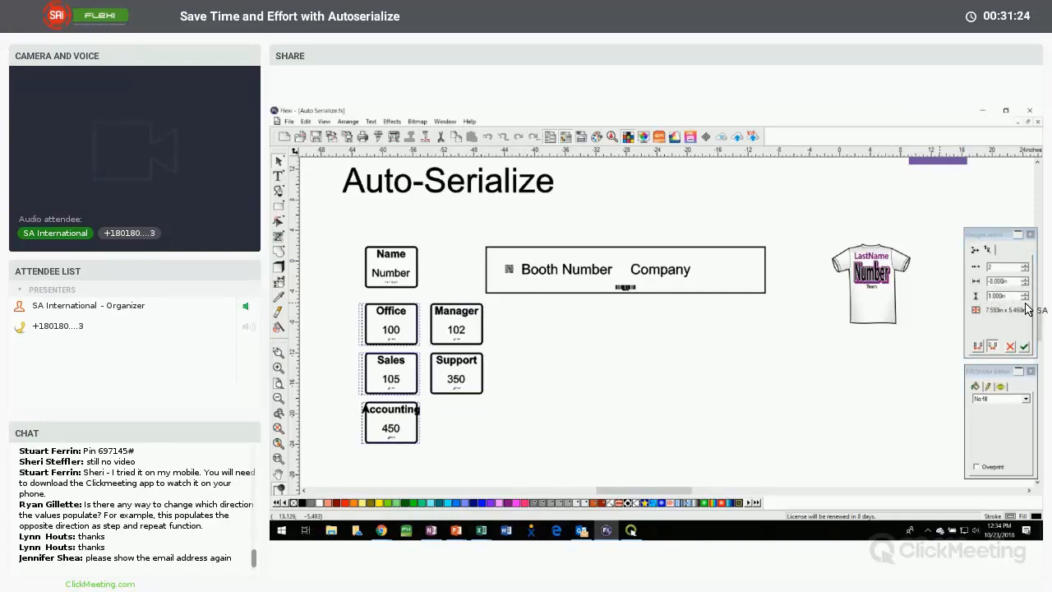
left_click(1024, 345)
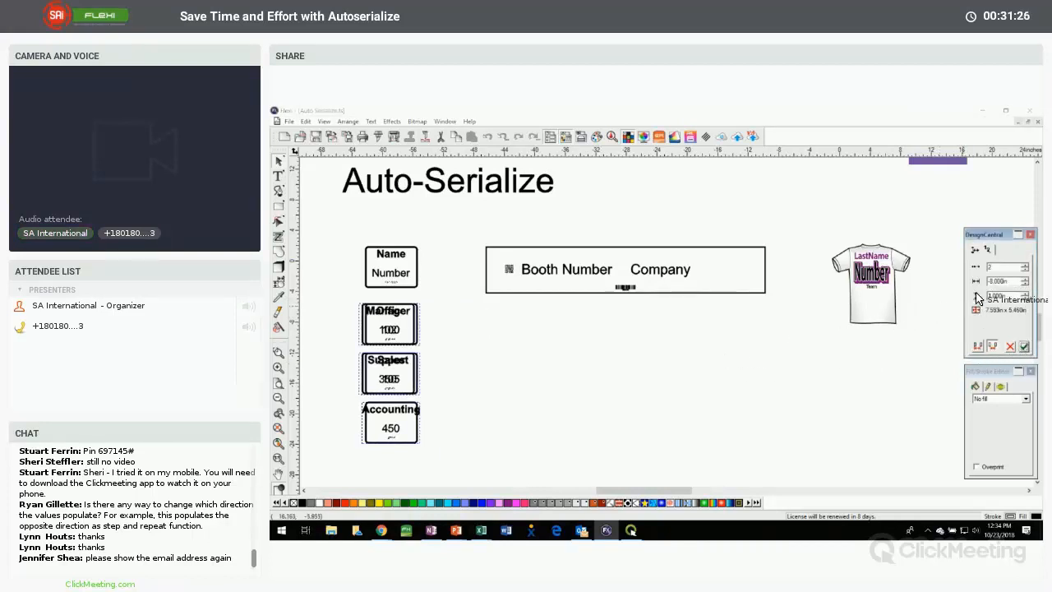
Set the column spacing of the serialized room signs to -20 in, apply it and check the leftward column
type("1")
key("Return")
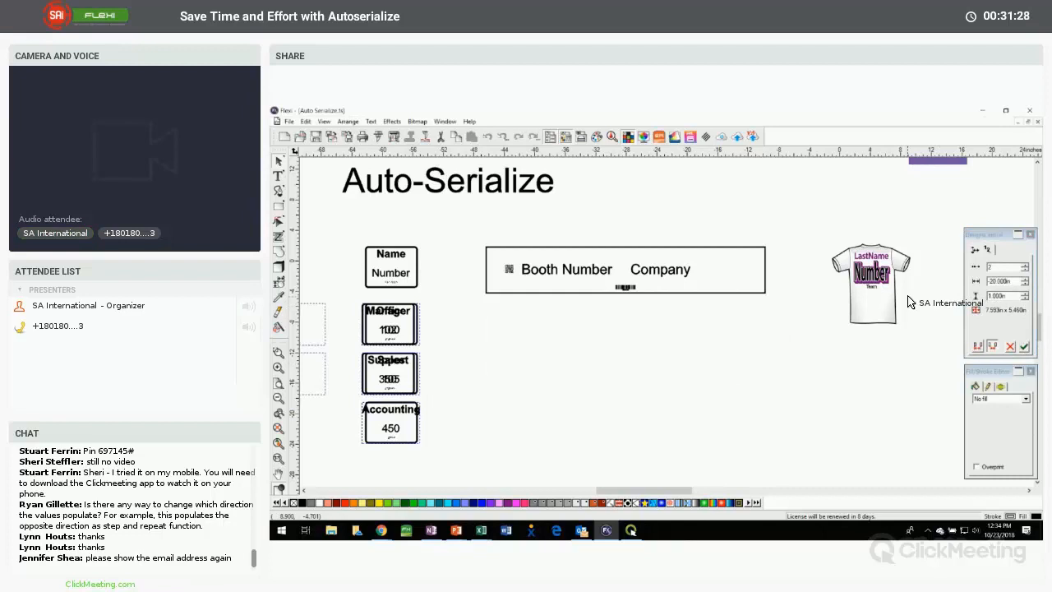
left_click(1024, 348)
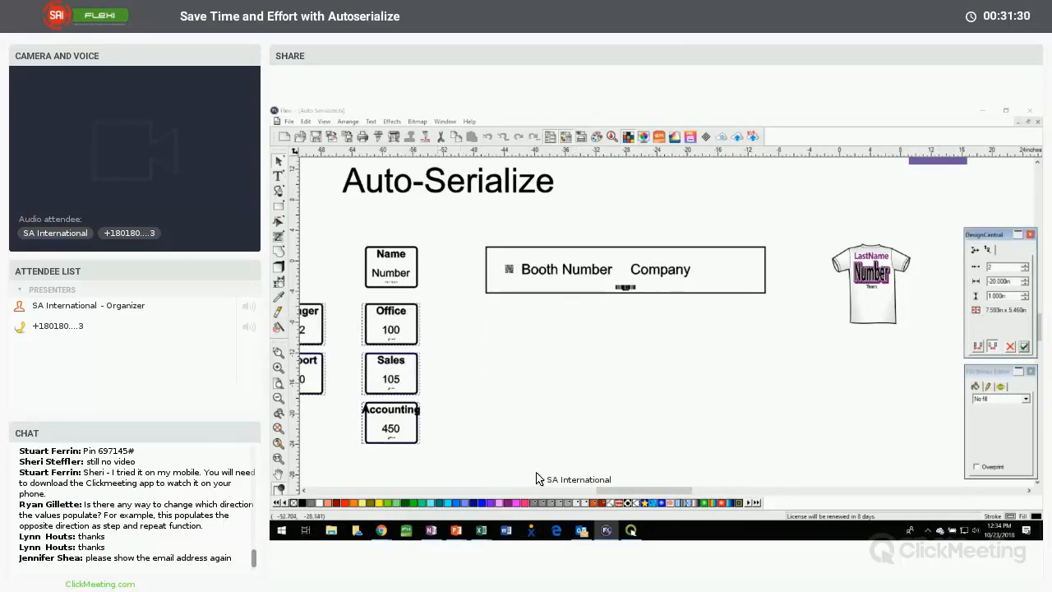
left_click_drag(614, 493, 596, 491)
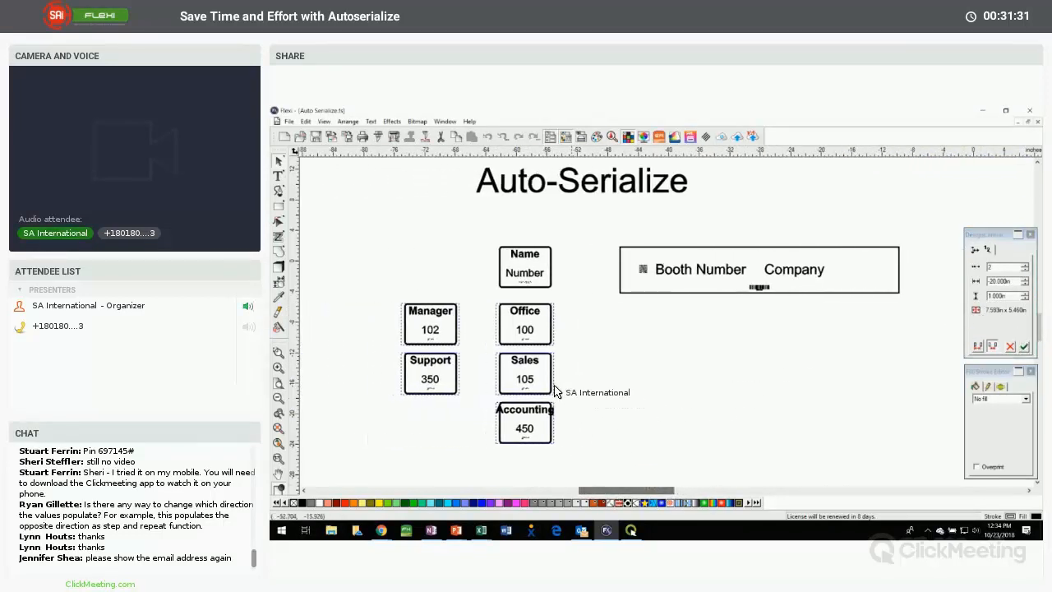
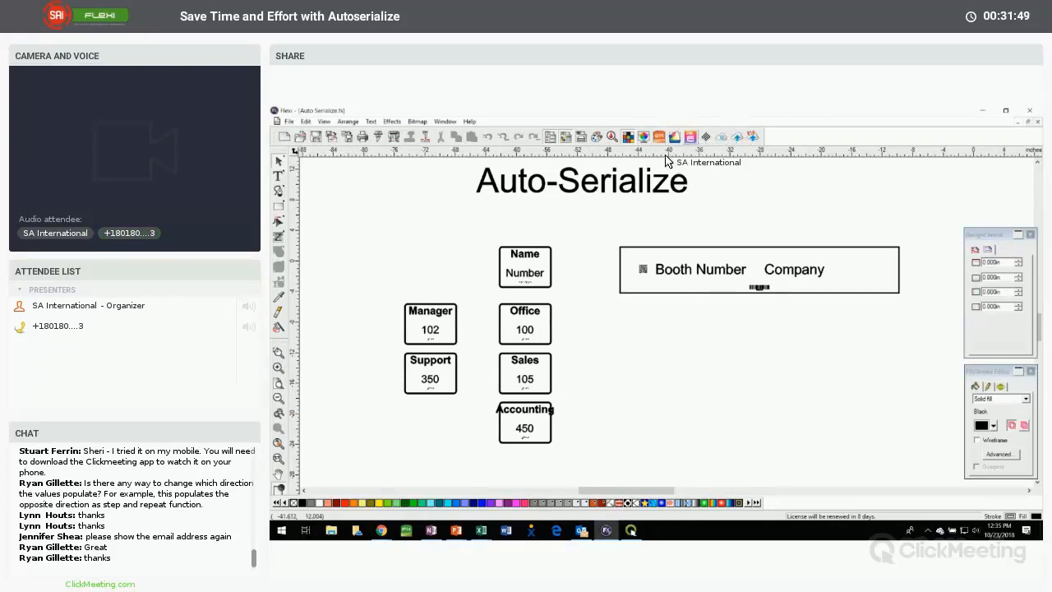
Examine the column count and spacing settings of the serialized room signs
left_click(551, 321)
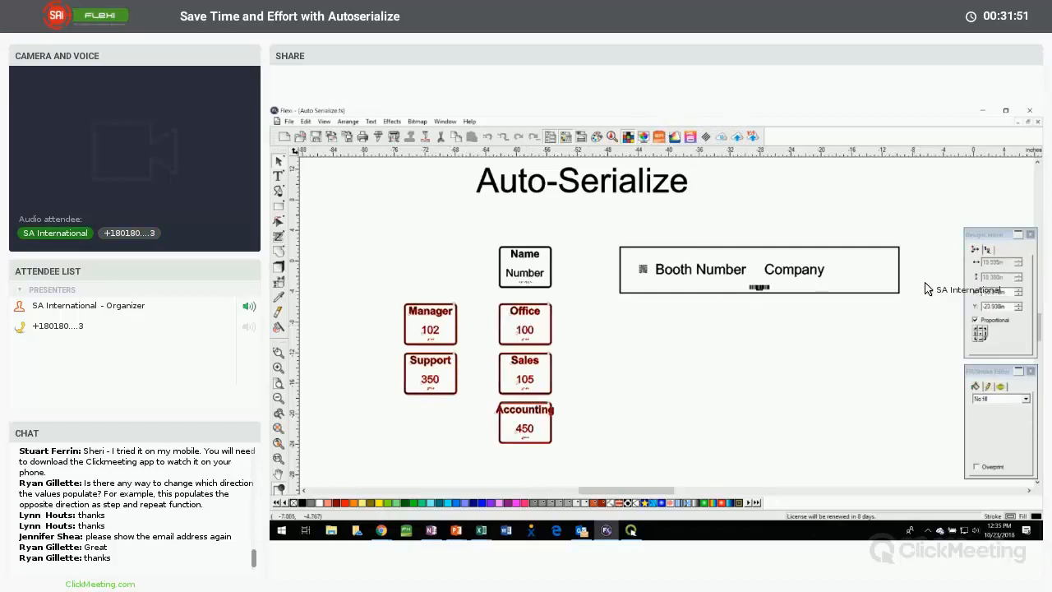
left_click(994, 294)
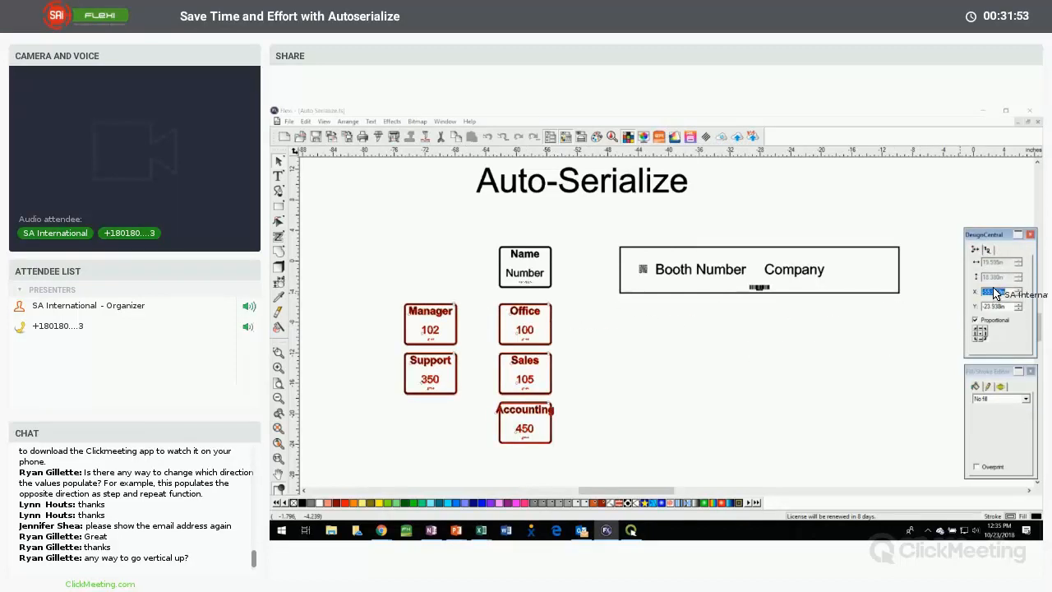
left_click(987, 250)
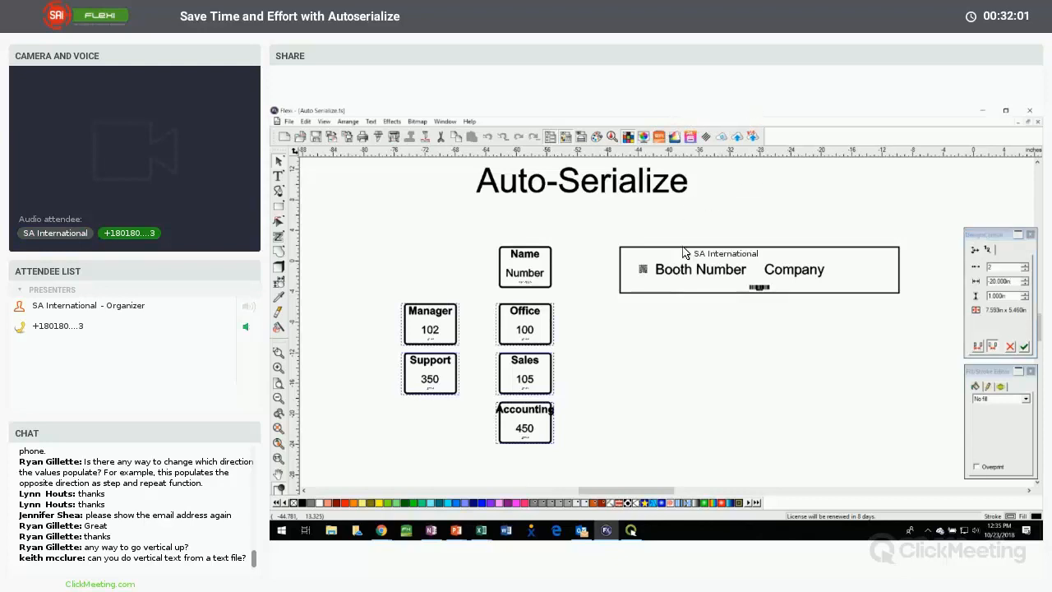
left_click(678, 323)
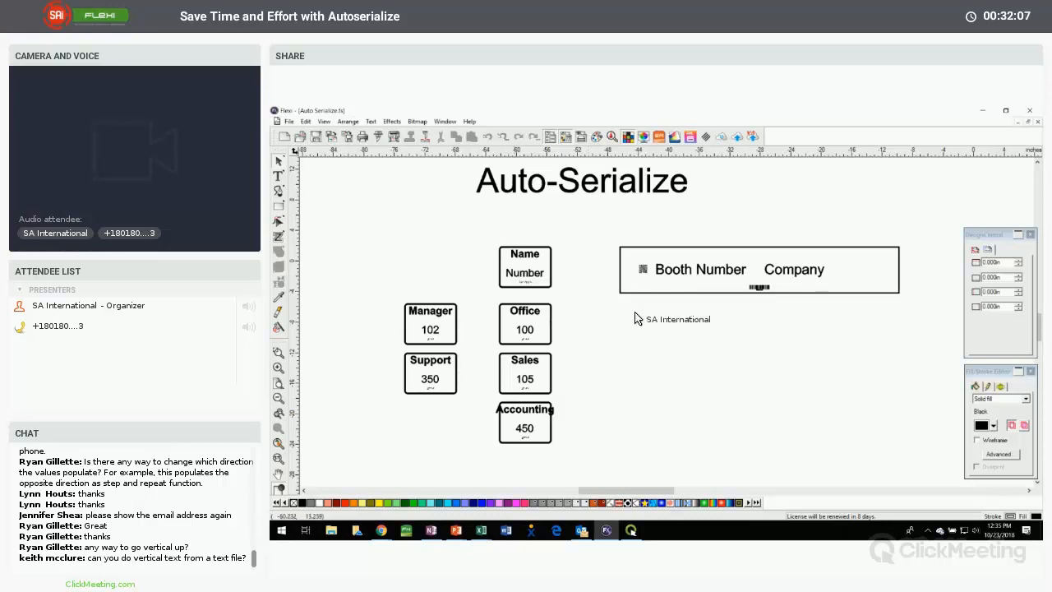
Move the serialized room signs to the empty area left of the Name/Number template sign
left_click(536, 278)
left_click(417, 289)
left_click(453, 324)
left_click(520, 282)
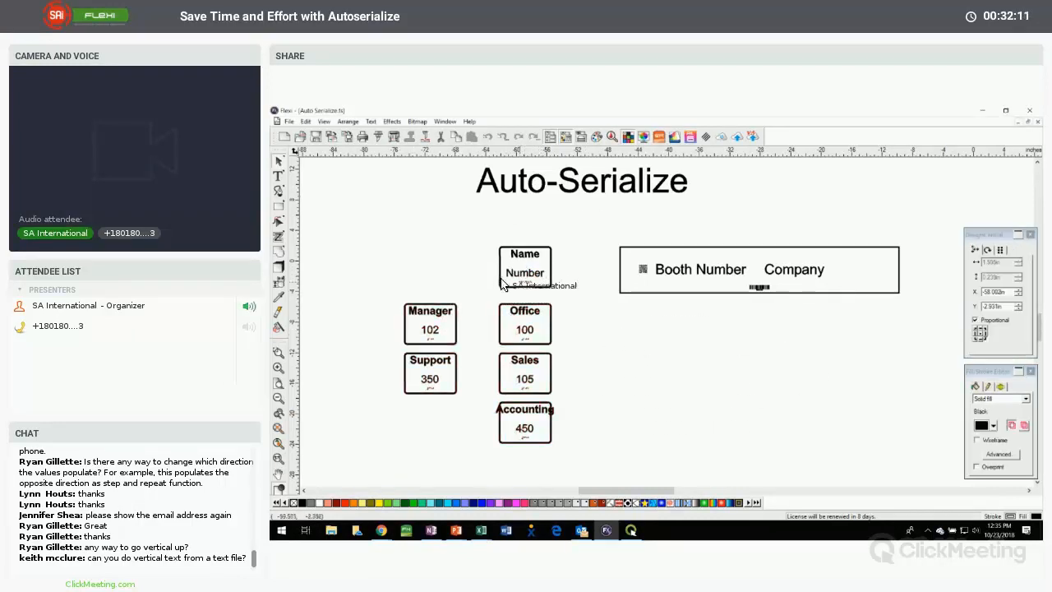
left_click(445, 316)
left_click(435, 320)
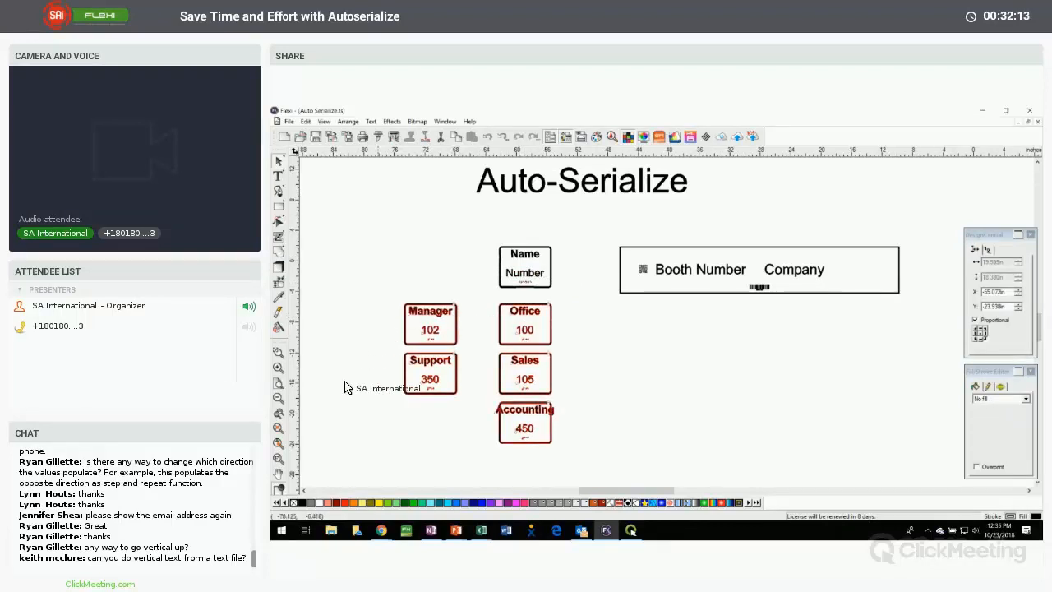
left_click(304, 490)
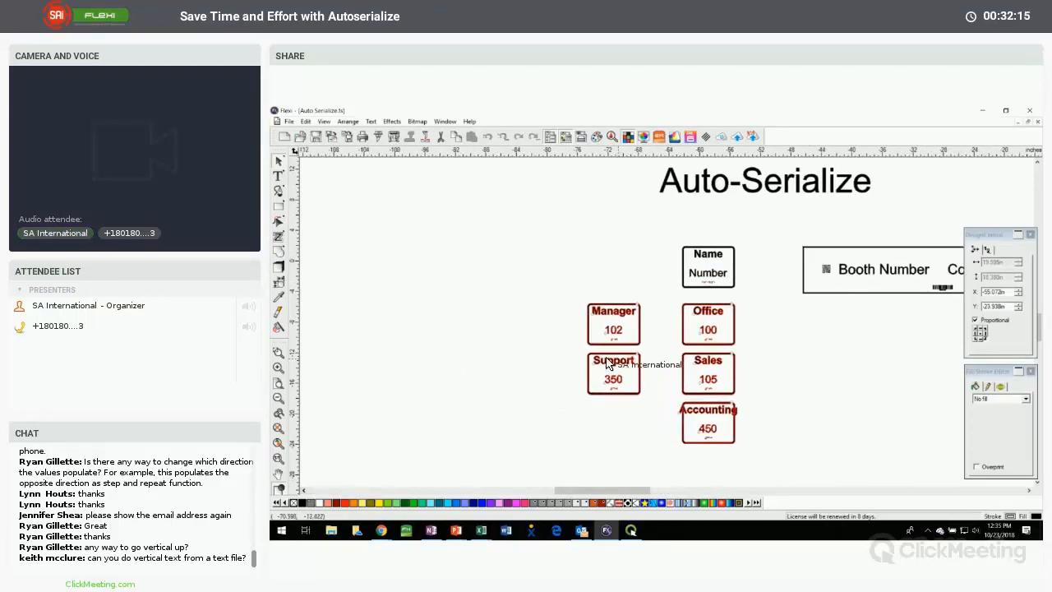
left_click_drag(622, 336, 411, 324)
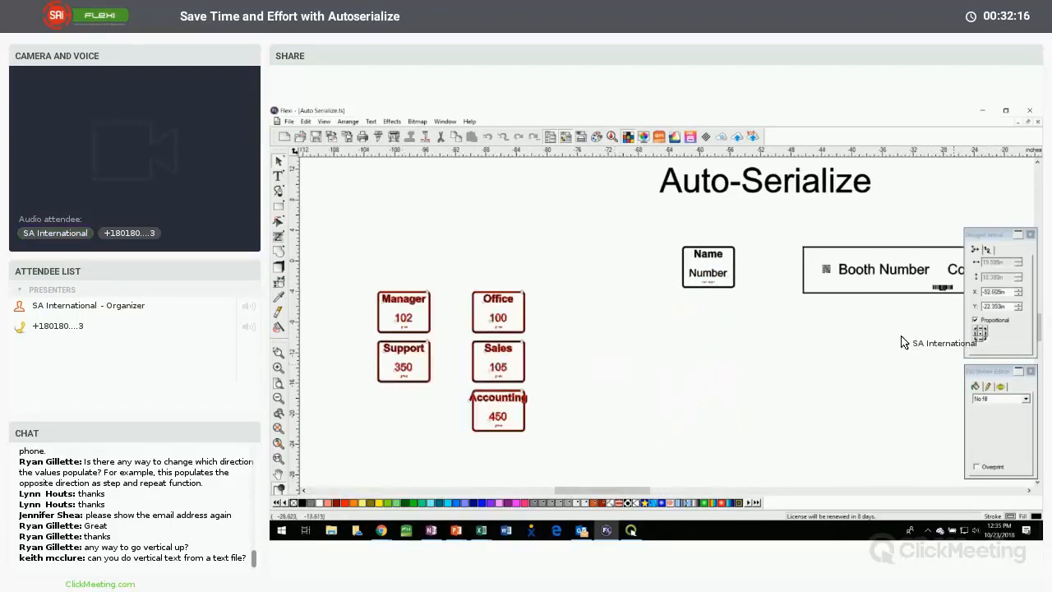
Switch the serialized room signs to the other spacing measurement mode and set their row spacing to -20 in
left_click(987, 251)
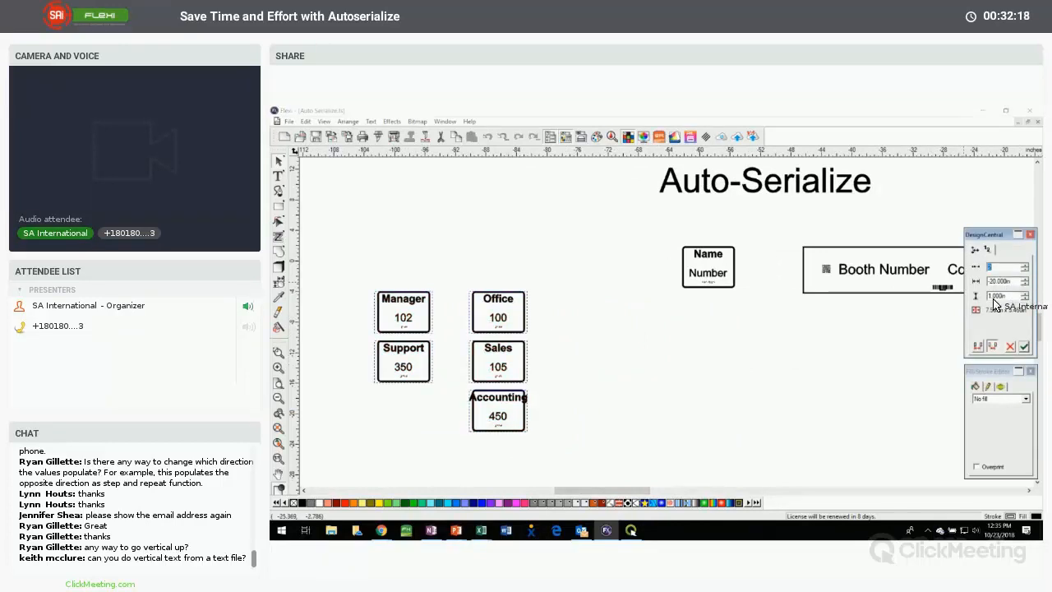
left_click(501, 341)
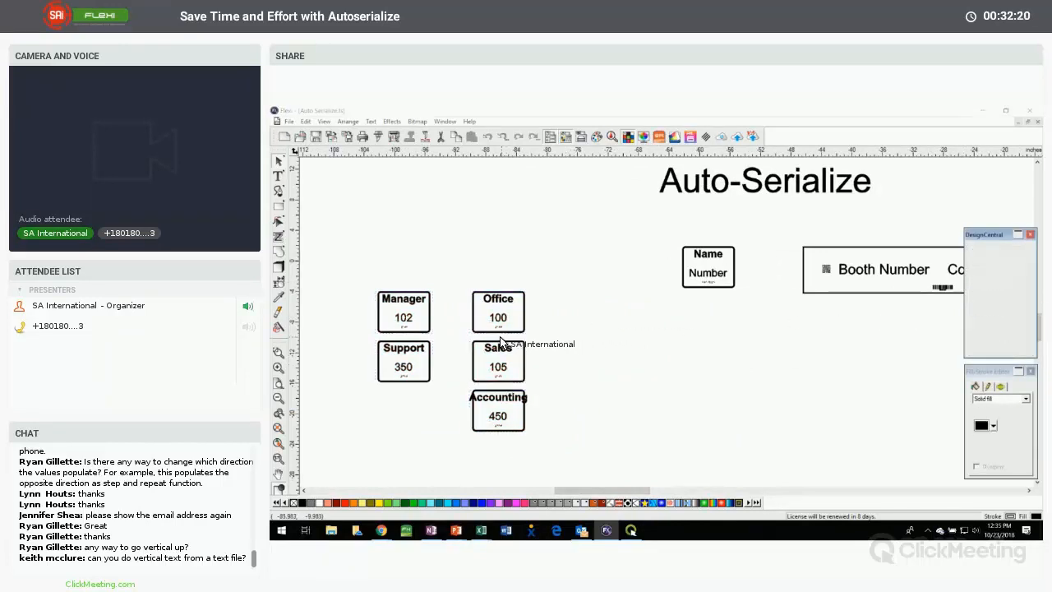
left_click(517, 322)
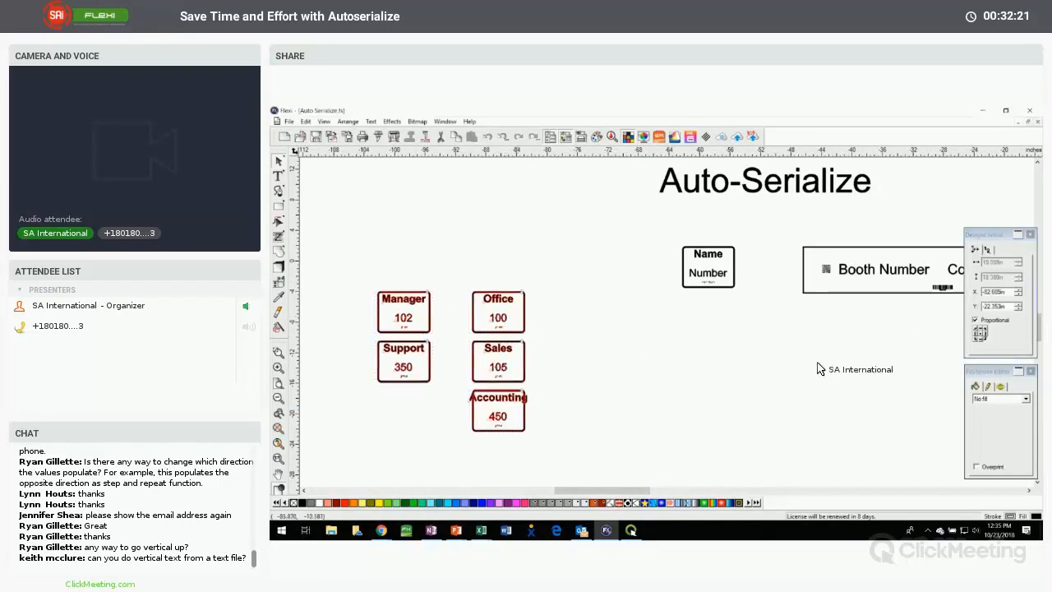
left_click(985, 252)
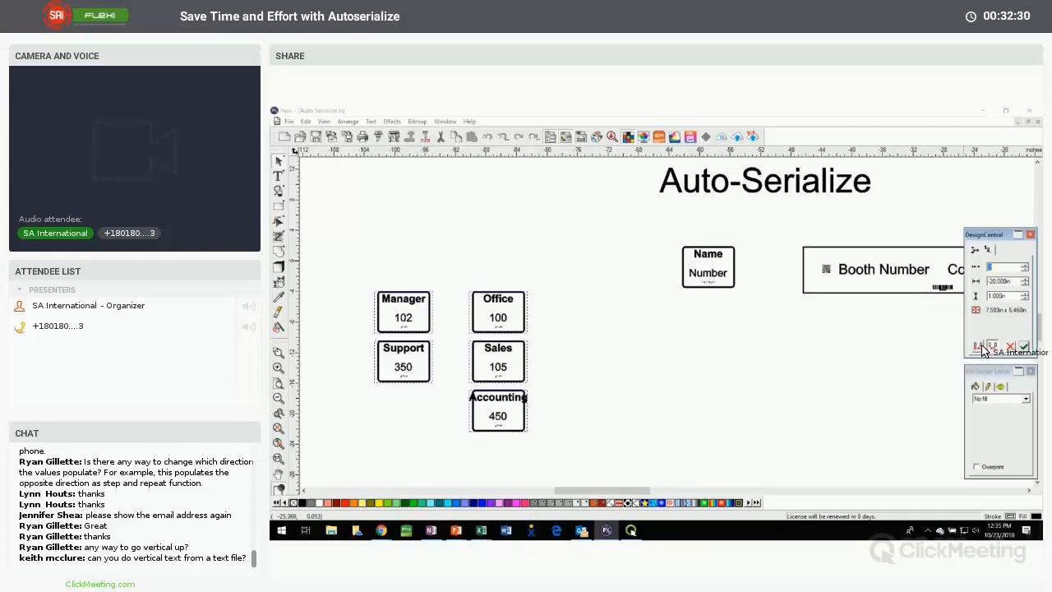
left_click(977, 348)
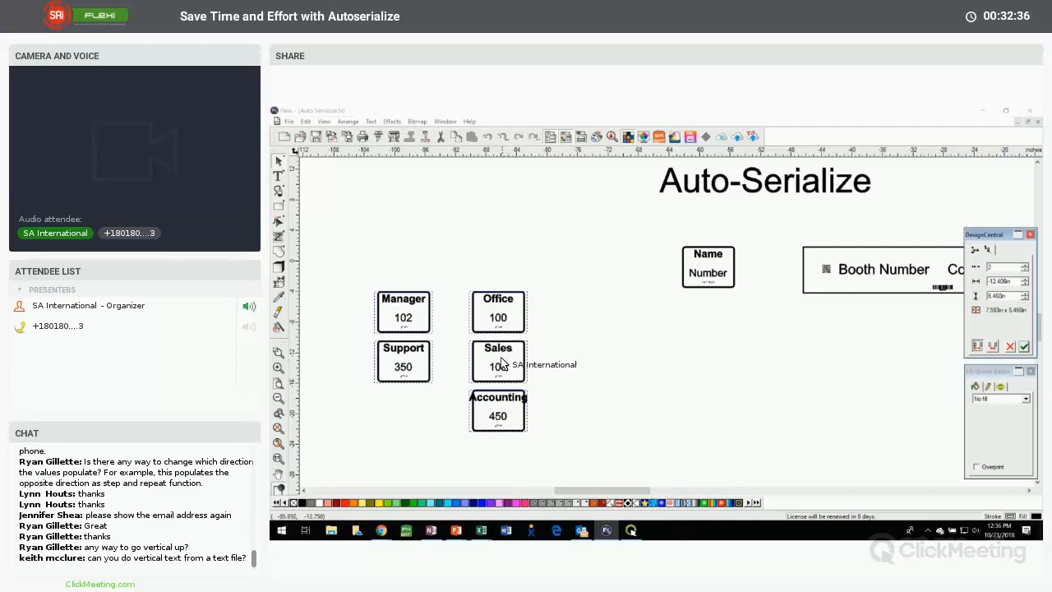
double_click(1005, 296)
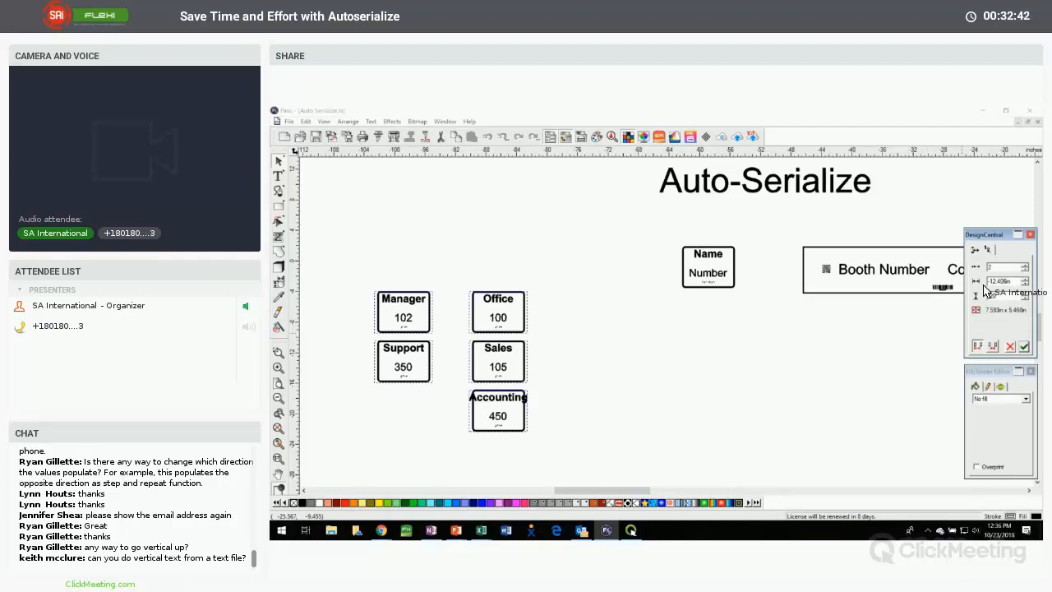
left_click(1024, 347)
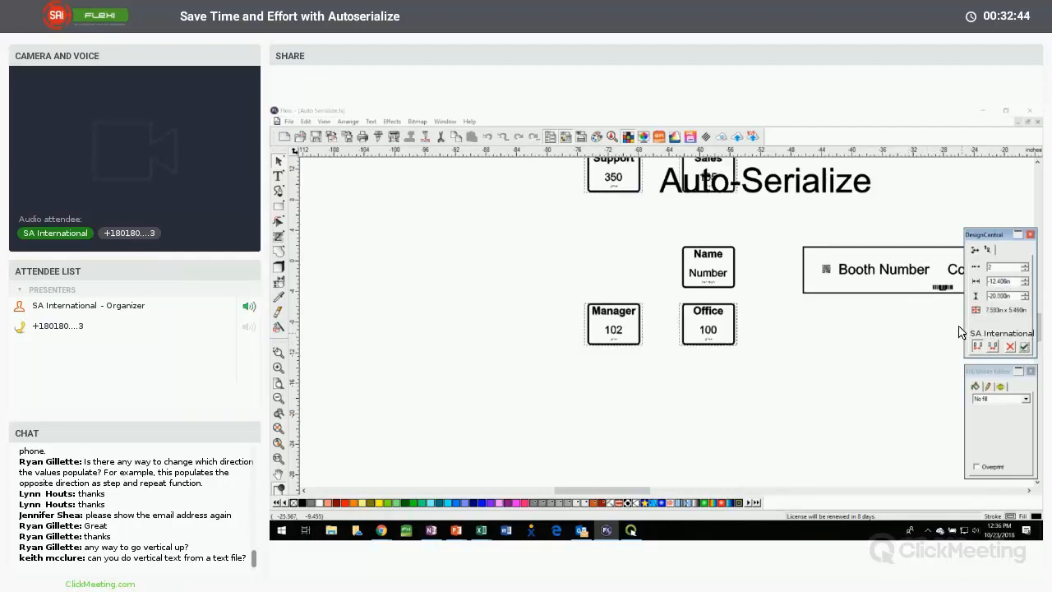
Move the serialized room signs clear of the title and template sign, and set their row spacing to -12 in
left_click_drag(515, 235, 405, 321)
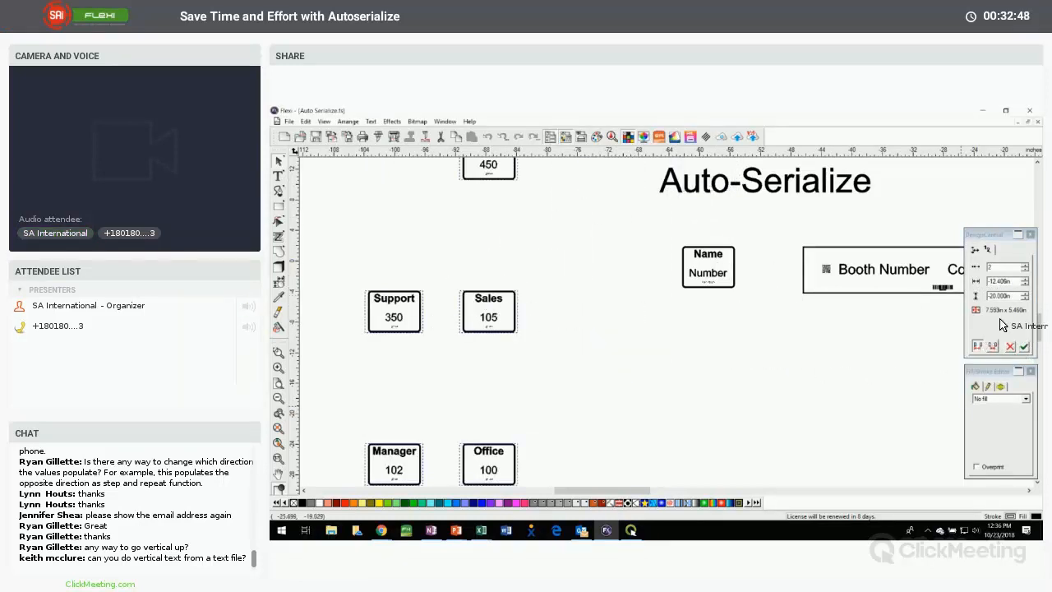
left_click_drag(1015, 296, 860, 308)
type("-12")
key("Return")
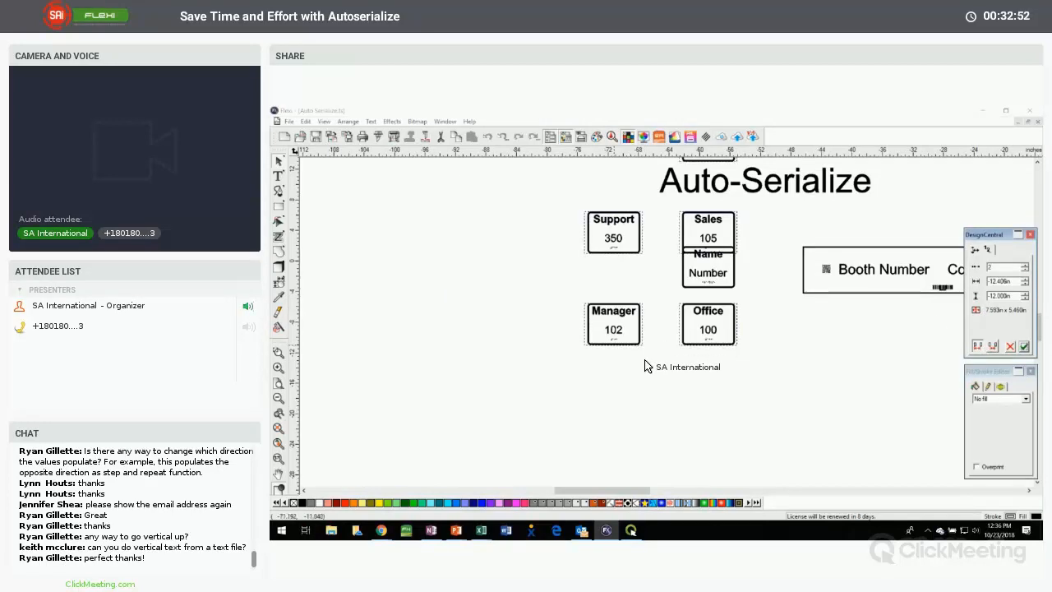
left_click_drag(515, 328, 417, 382)
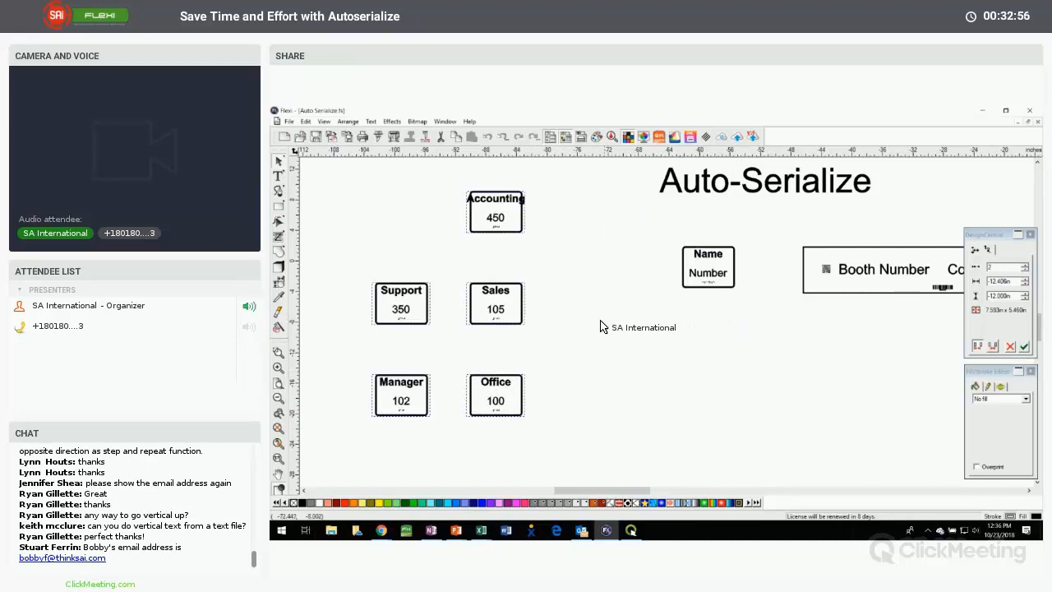
scroll(575, 337, "up", 1)
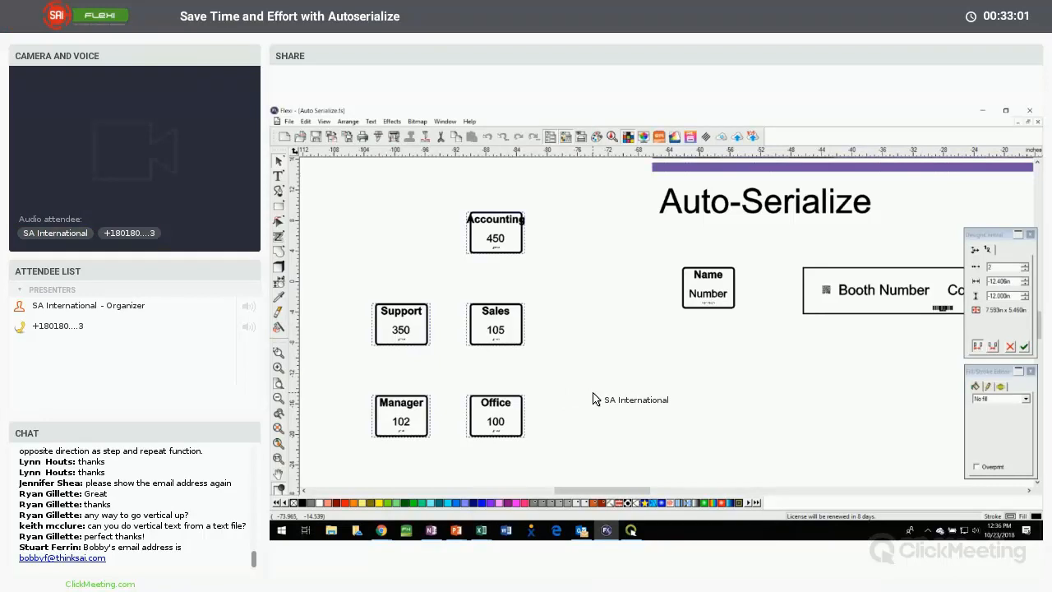
scroll(585, 396, "down", 1)
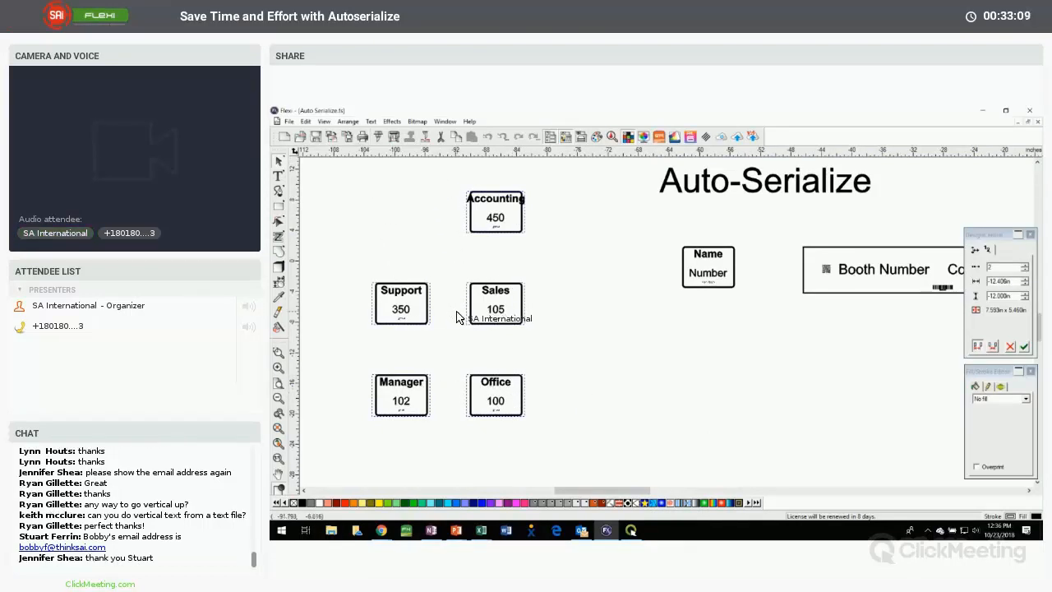
Tighten the serialized room signs to a row spacing of -7.6 in and a column spacing of about -9.4 in
left_click(1024, 295)
left_click(1024, 294)
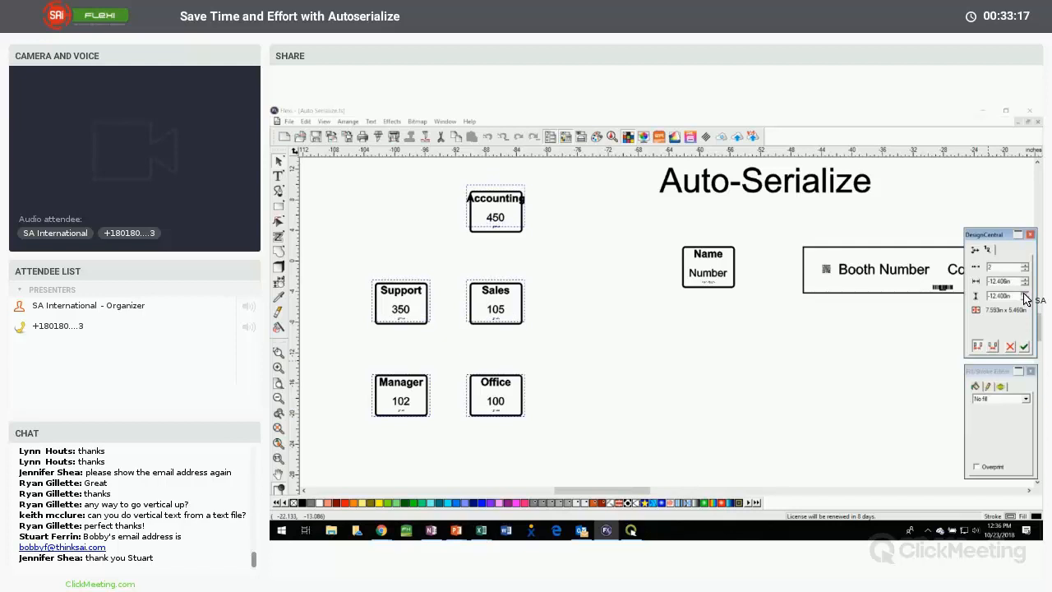
left_click(1024, 295)
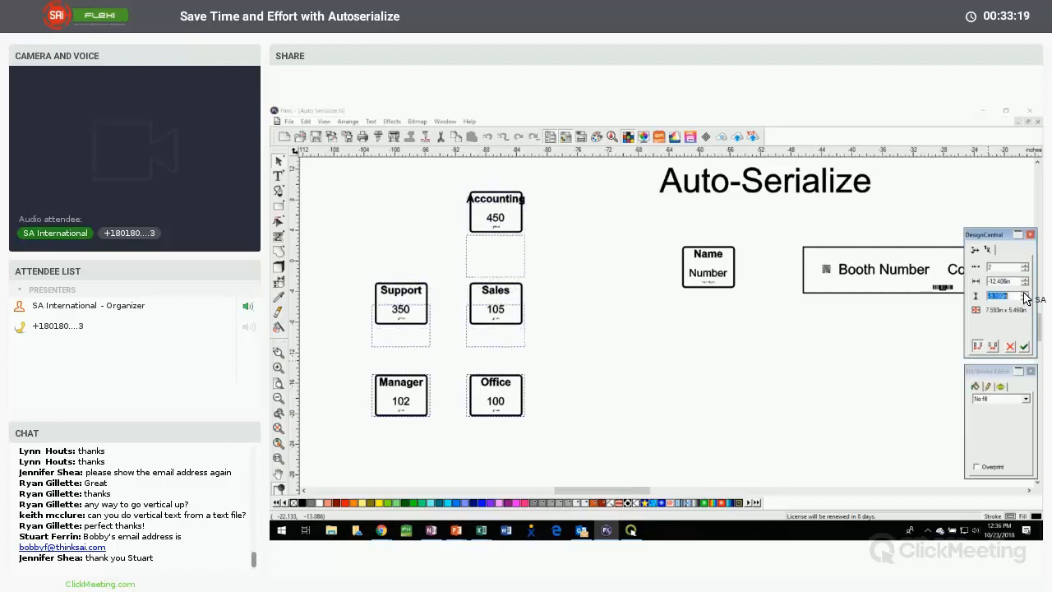
left_click(1024, 295)
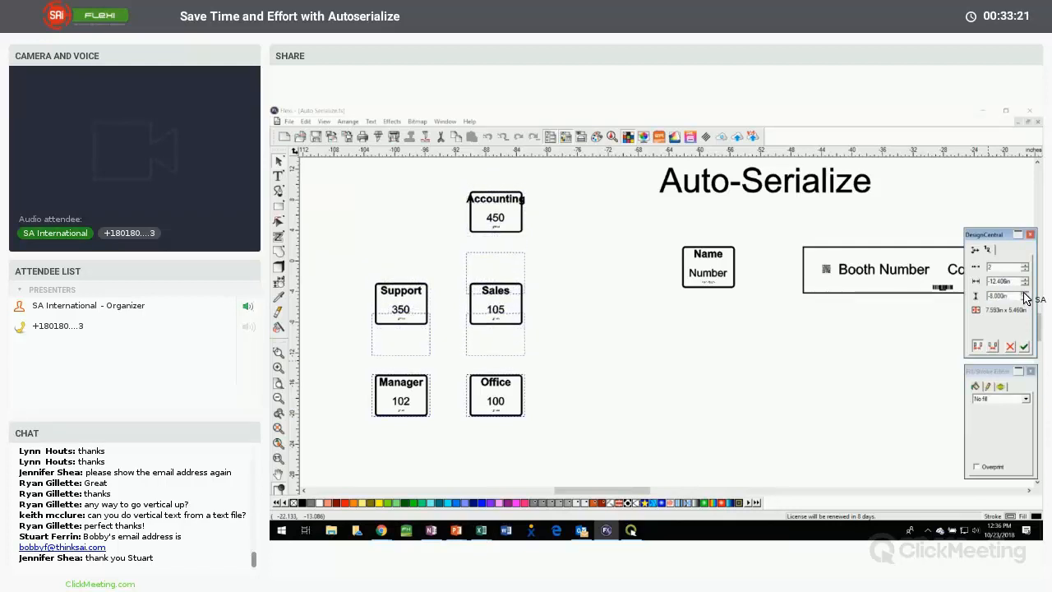
left_click(1024, 279)
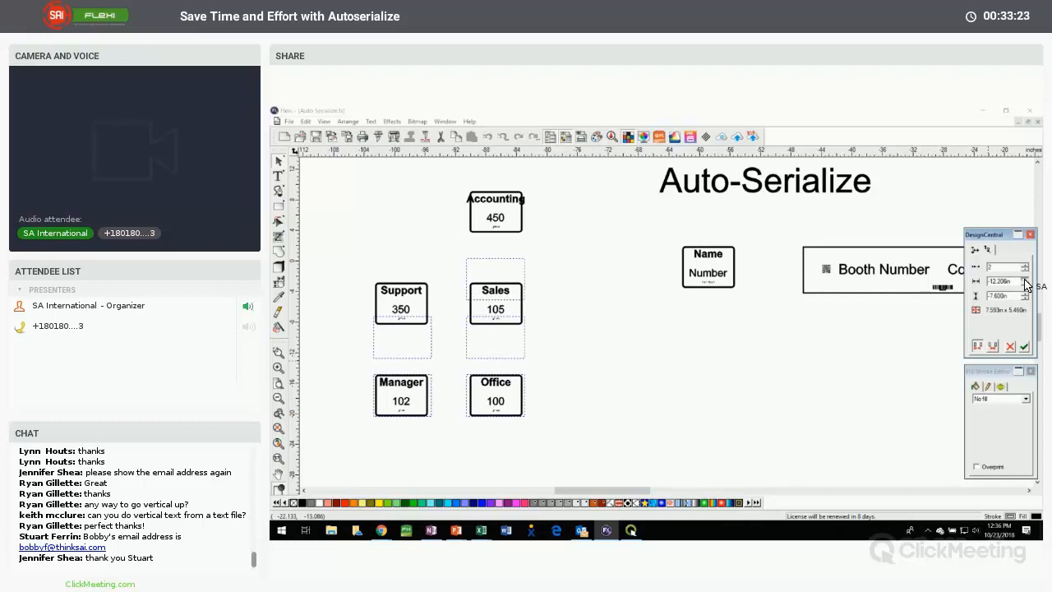
left_click(1024, 281)
left_click(1024, 281)
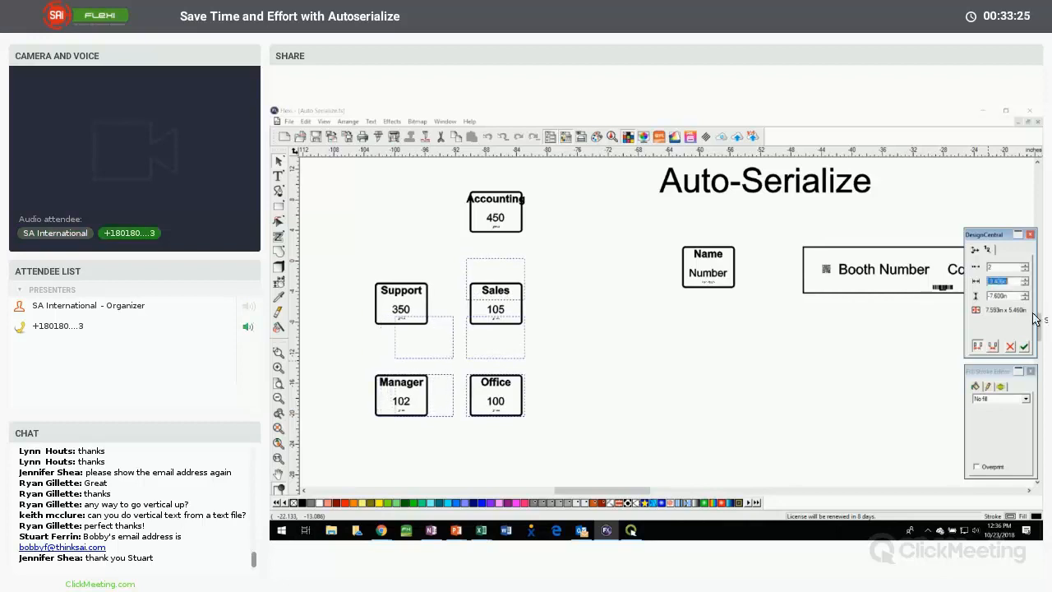
left_click(1024, 347)
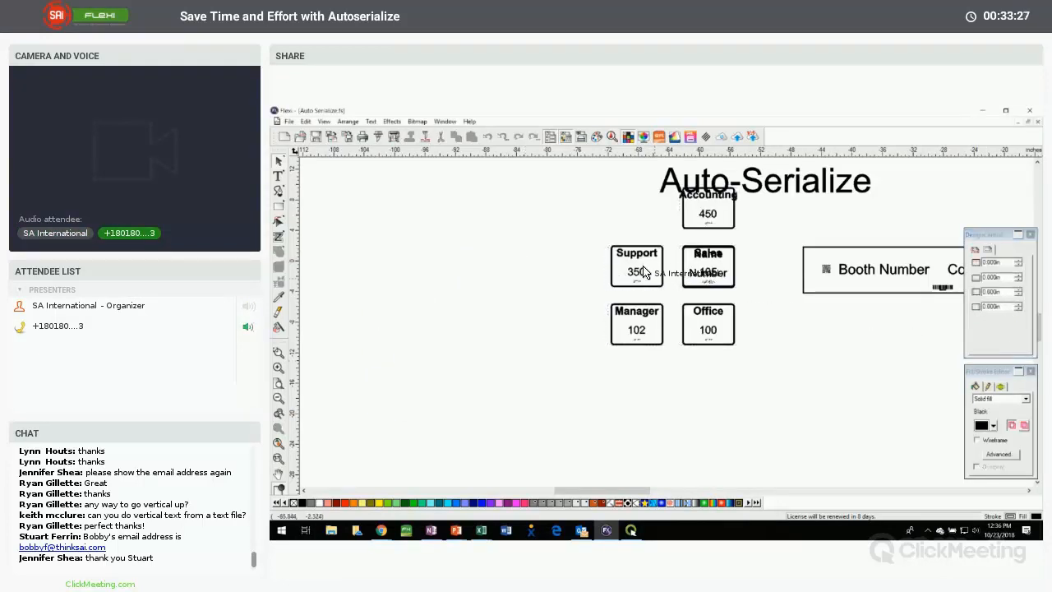
Move the tightened block of serialized signs off the title and template sign, and deselect it
left_click_drag(645, 261, 479, 287)
left_click(616, 294)
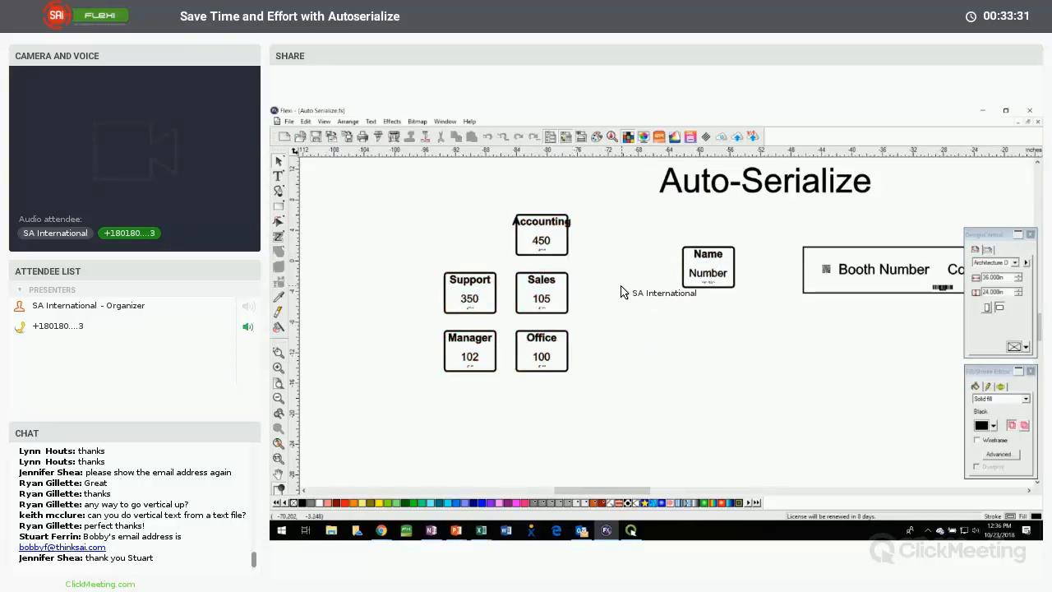
left_click(1041, 312)
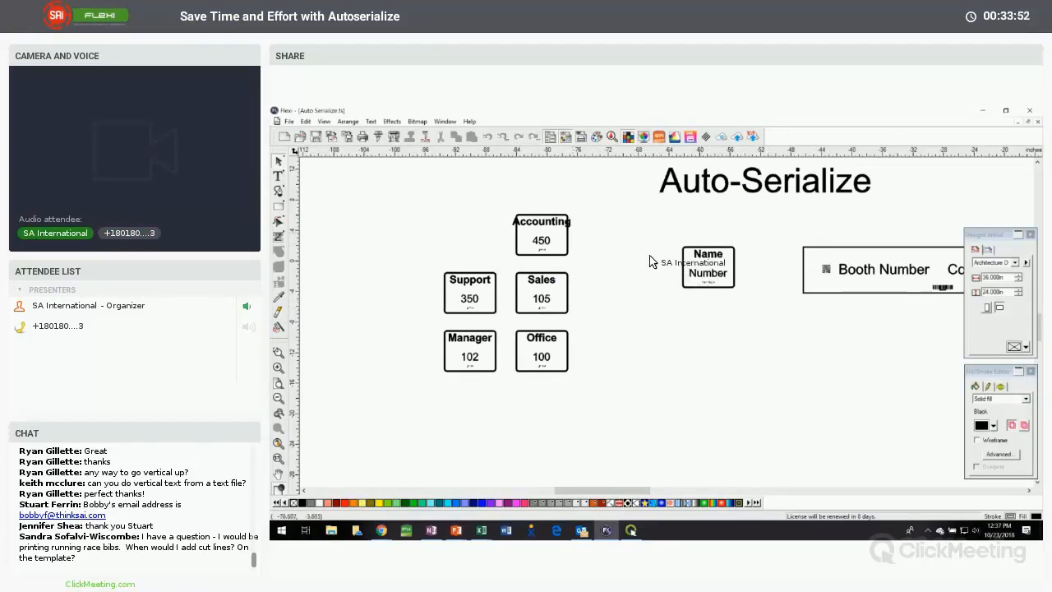
Add a Contour-type contour cut with a 0.135 in offset around the Number text on the jersey
left_click(698, 490)
left_click_drag(698, 492, 694, 465)
left_click(282, 351)
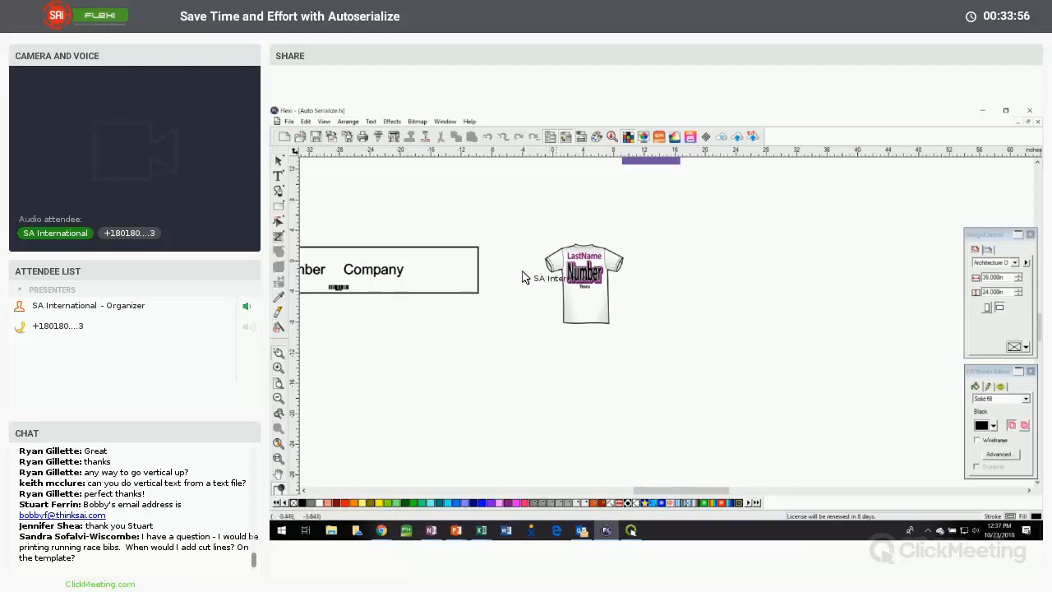
left_click_drag(535, 238, 631, 311)
left_click(673, 317)
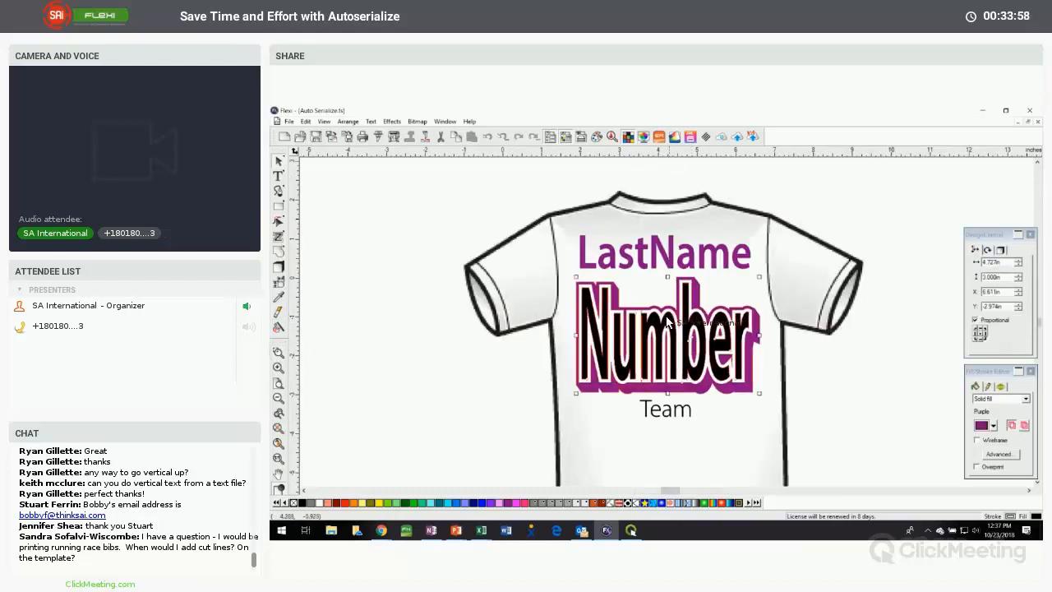
left_click(394, 124)
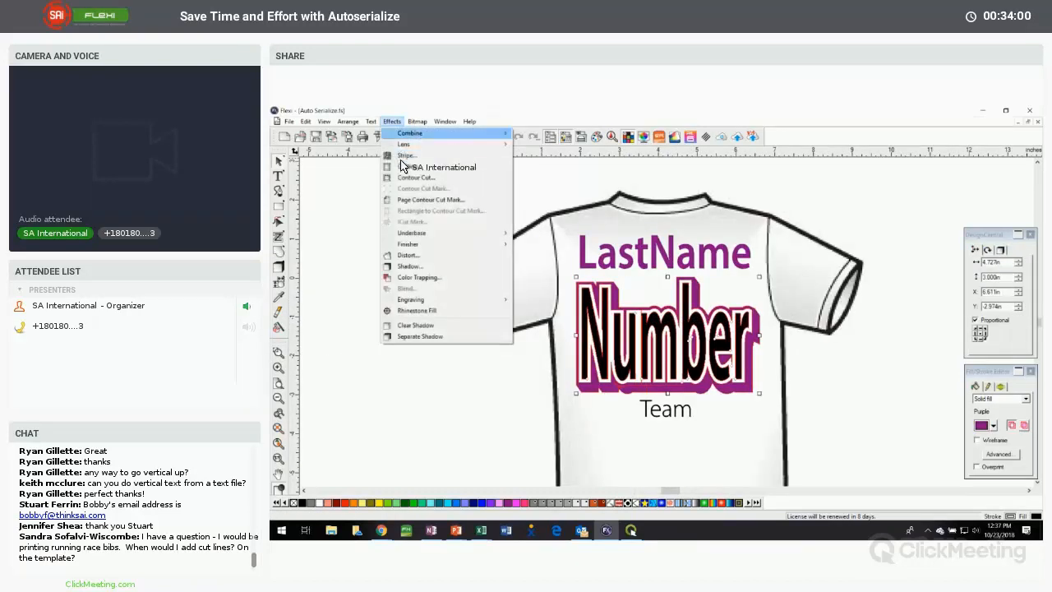
left_click(444, 186)
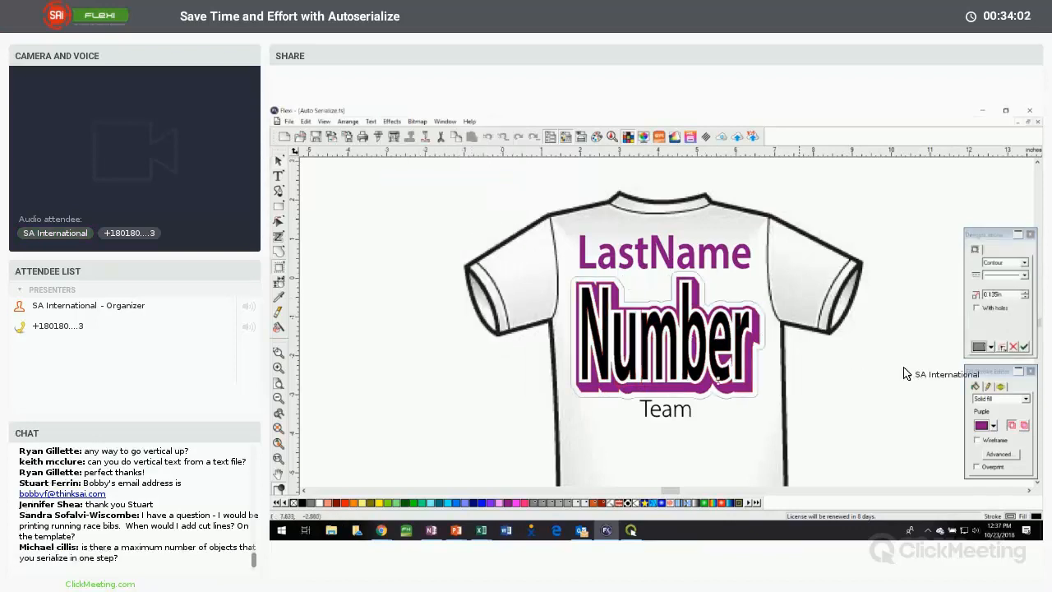
left_click(1024, 345)
left_click(408, 225)
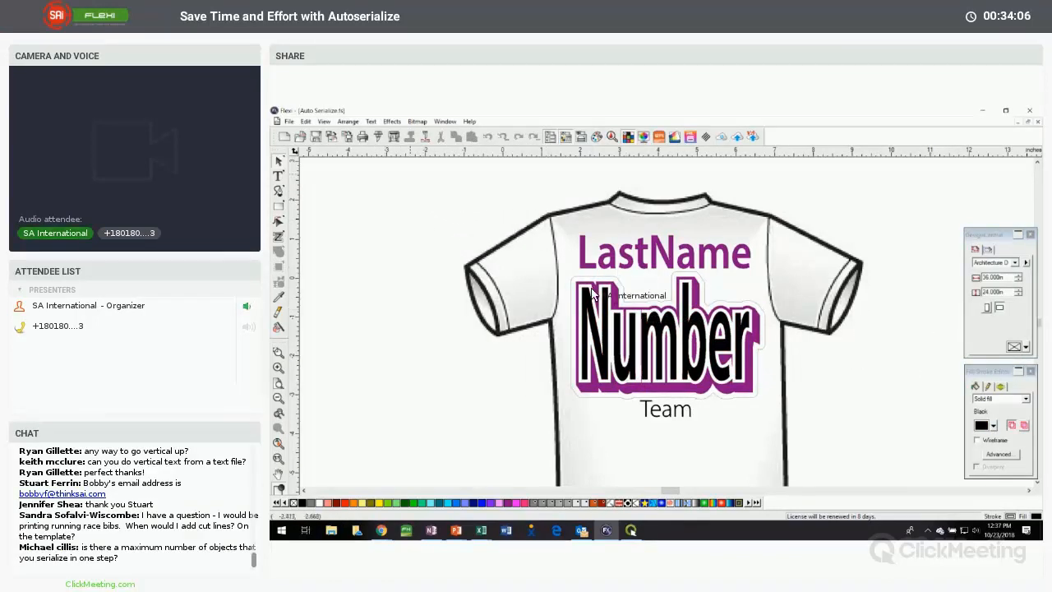
Start serializing the jersey template with Number, LastName and Team as the text to replace
left_click(565, 242)
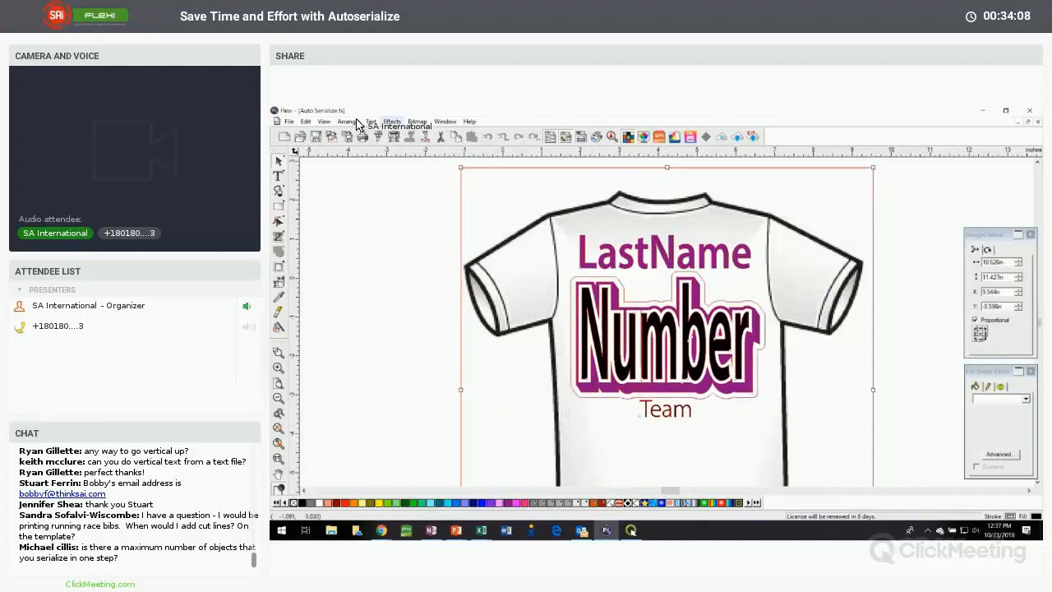
left_click(347, 121)
left_click(387, 457)
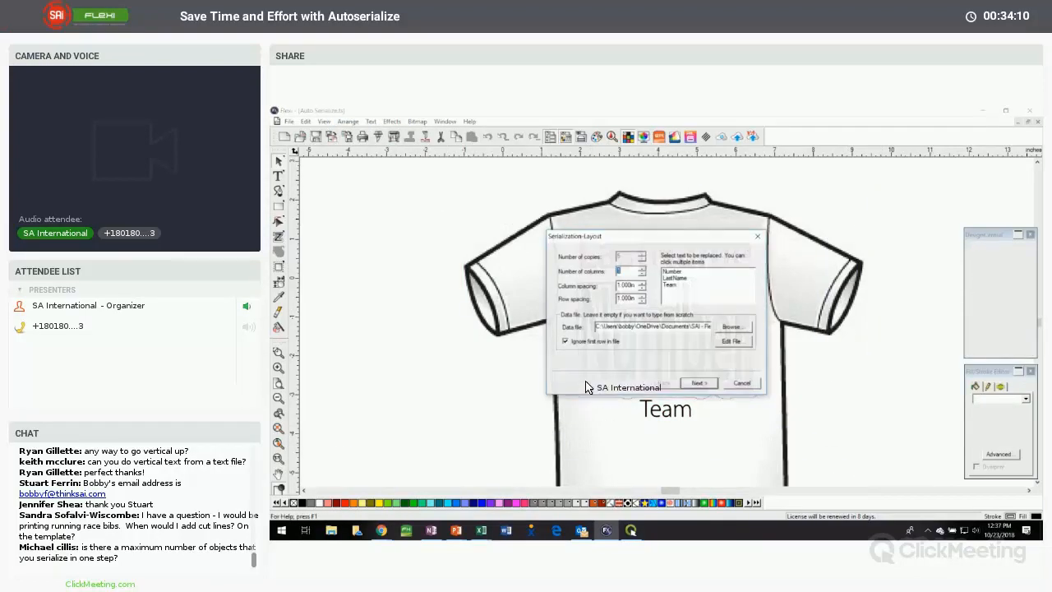
left_click(679, 272)
left_click(677, 286)
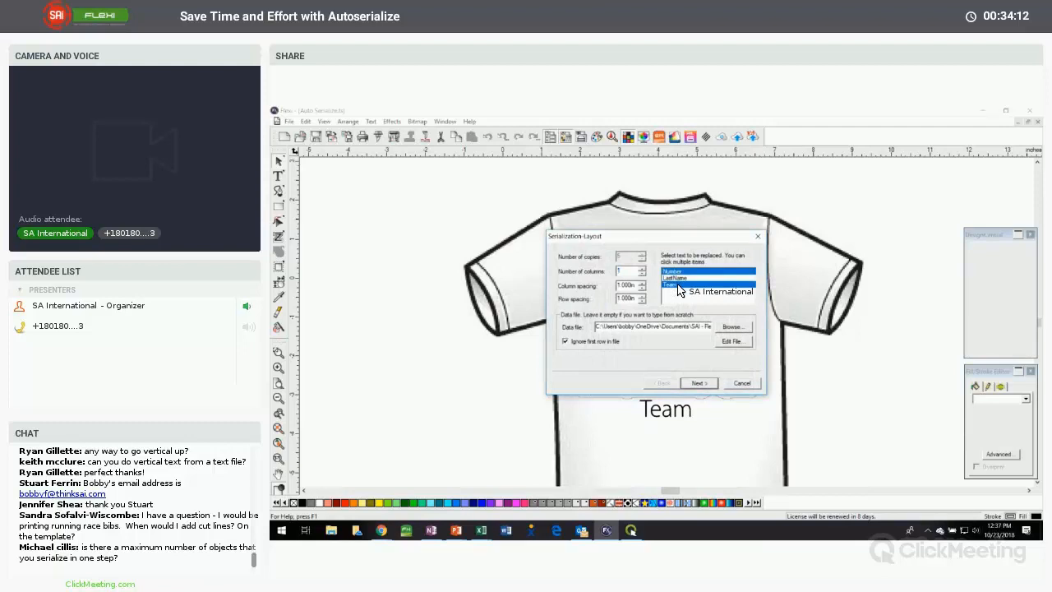
Load Data File - Jerseys.txt as the data source and generate the serialized jerseys
left_click(734, 327)
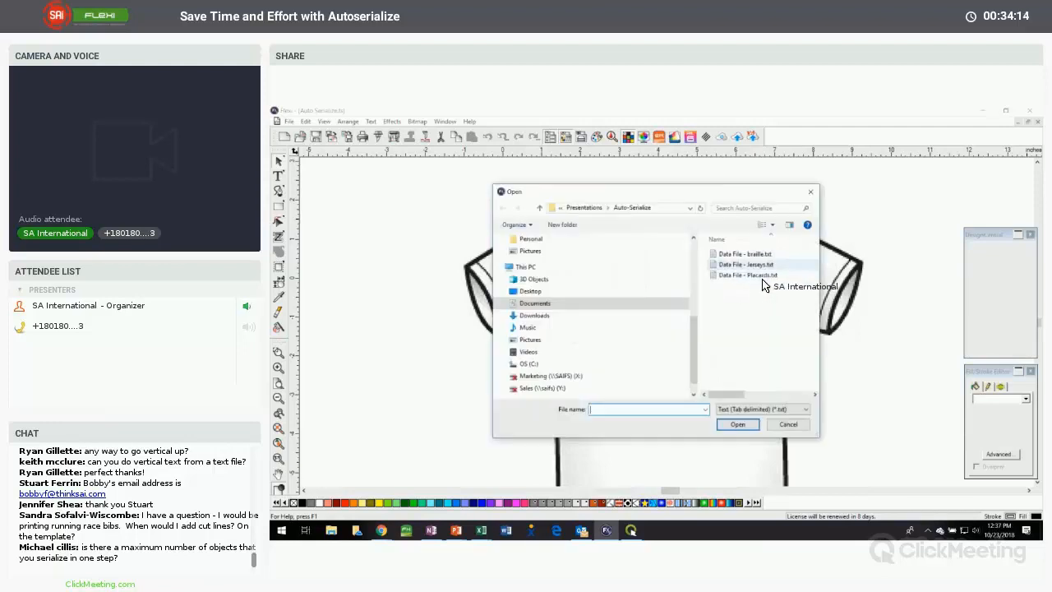
left_click(757, 272)
left_click(736, 424)
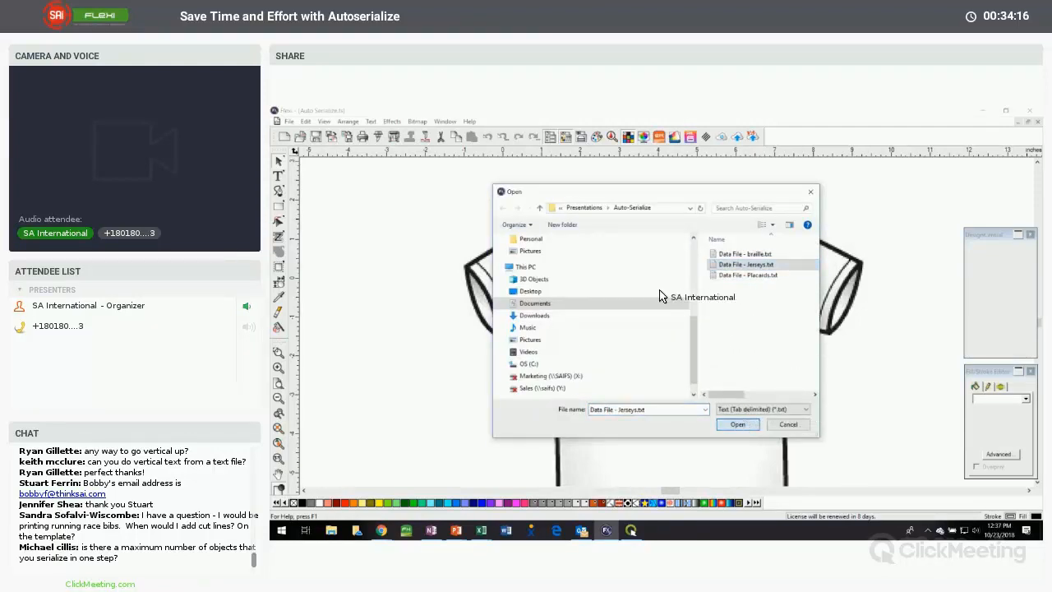
left_click(698, 382)
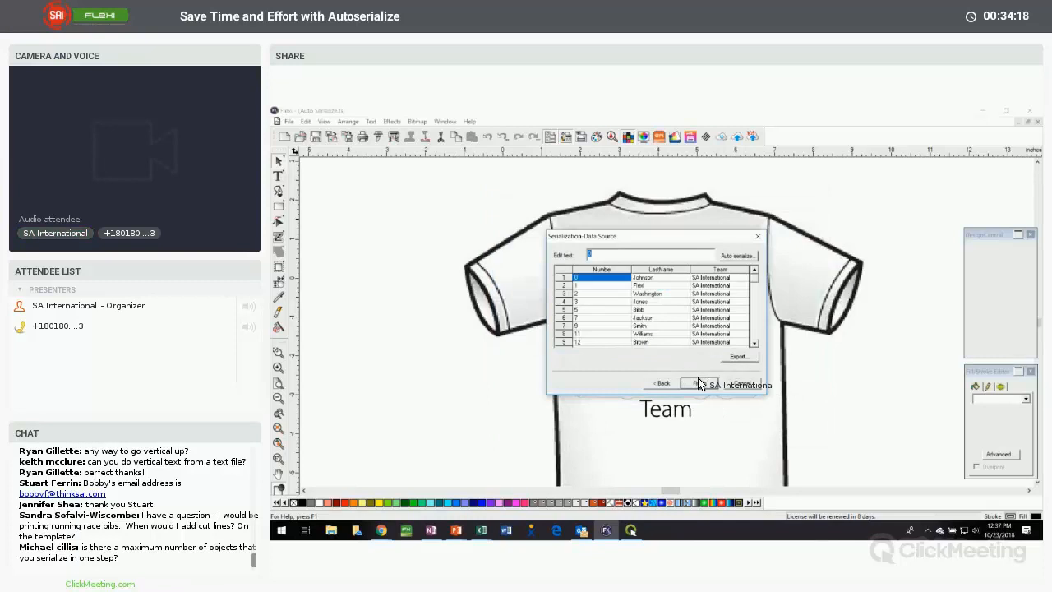
left_click(697, 383)
Examine the contour cuts around the numbers on the serialized jerseys, and select the jersey template
scroll(537, 363, "up", 2)
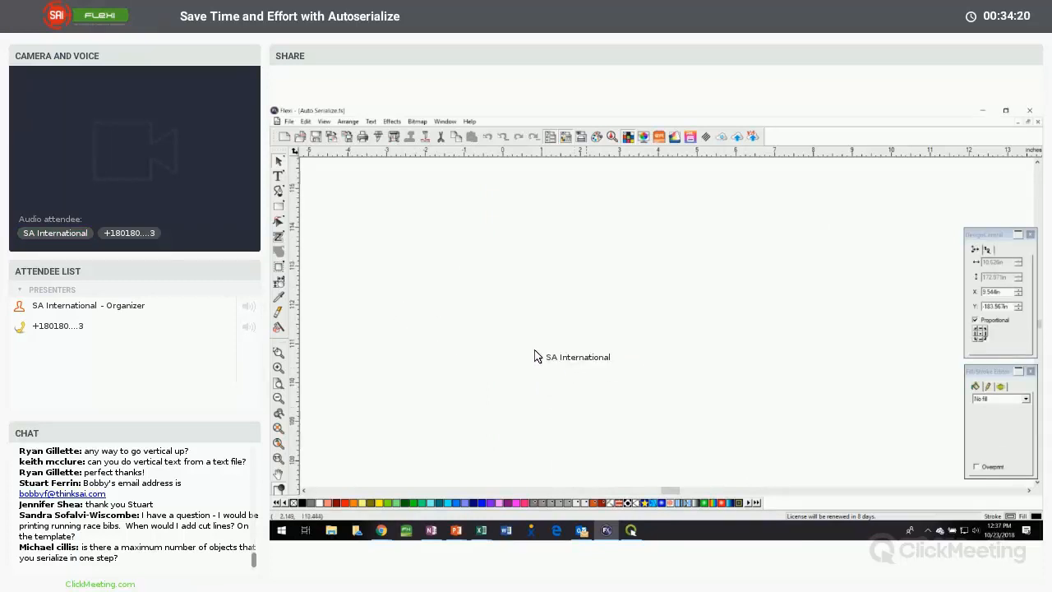
left_click(277, 427)
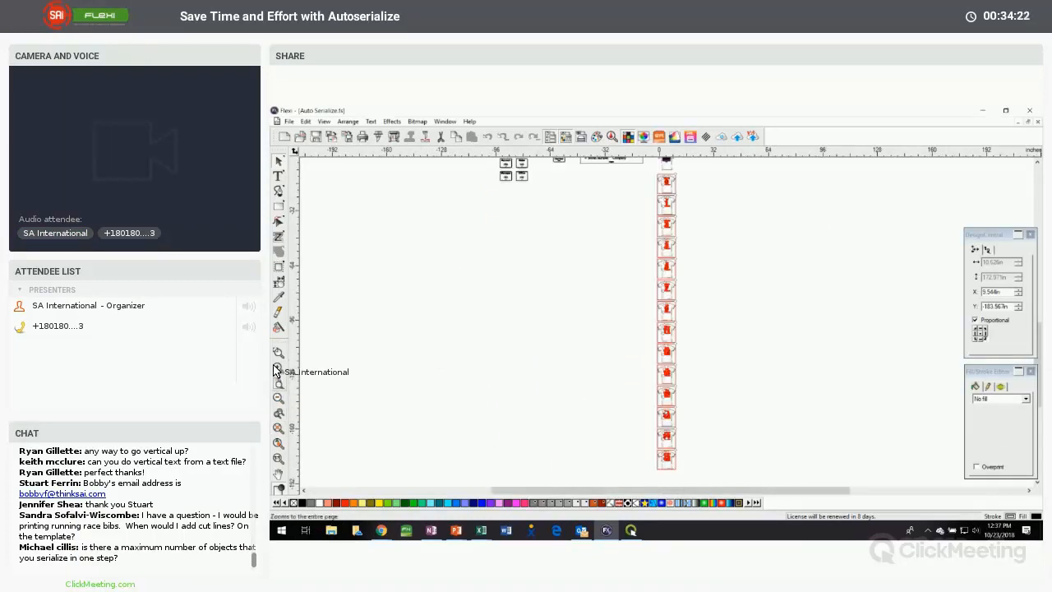
left_click_drag(650, 189, 685, 233)
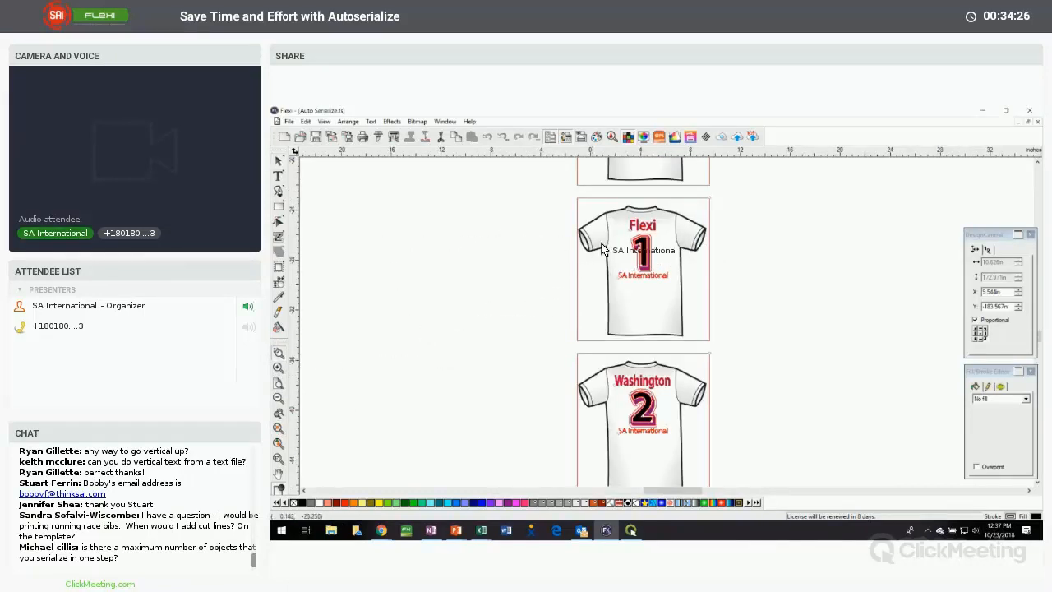
left_click_drag(590, 216, 677, 293)
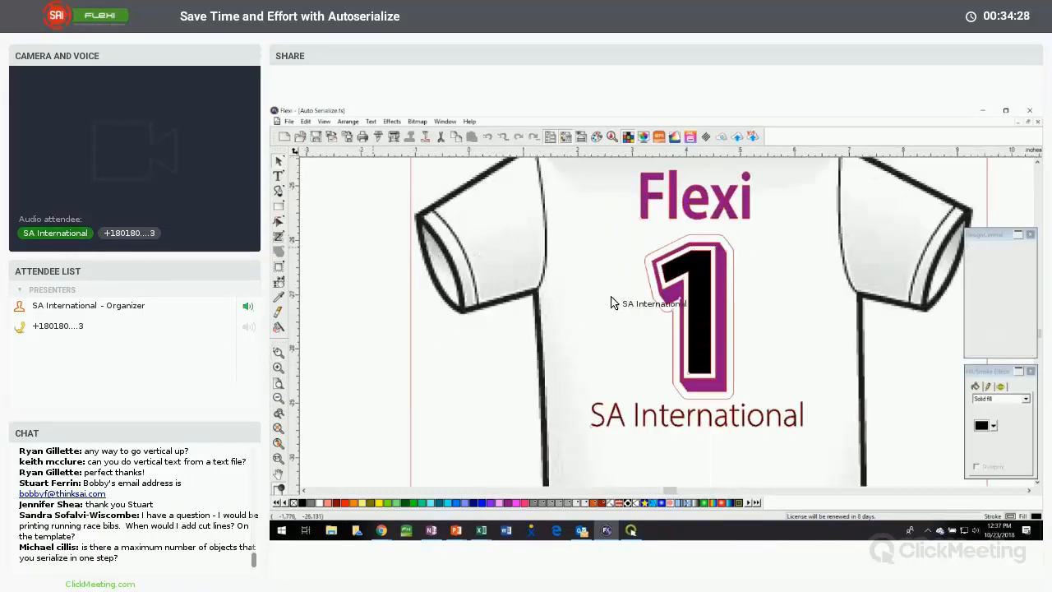
scroll(679, 359, "down", 6)
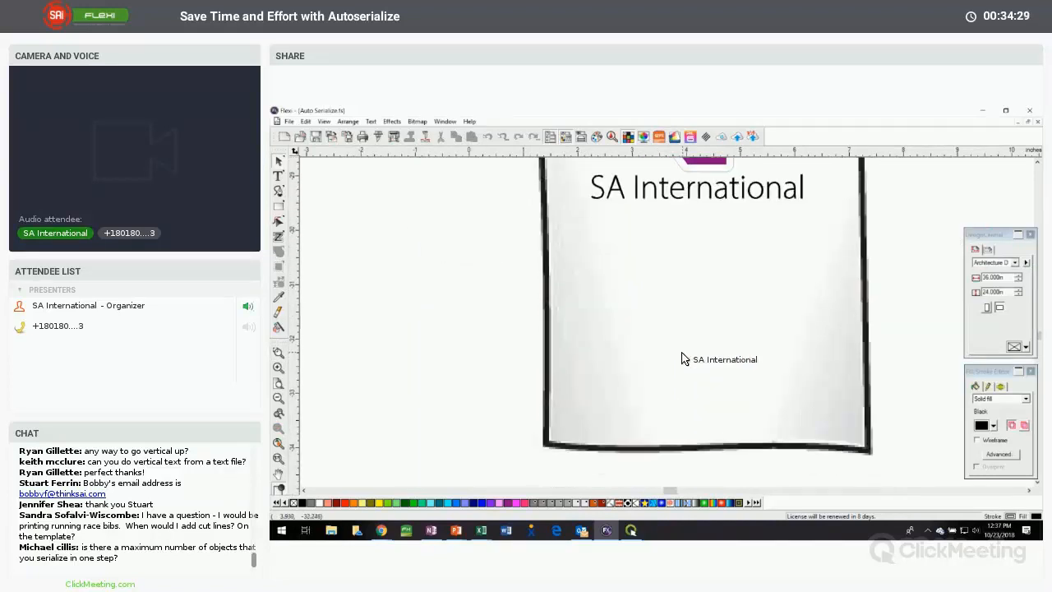
scroll(681, 359, "down", 6)
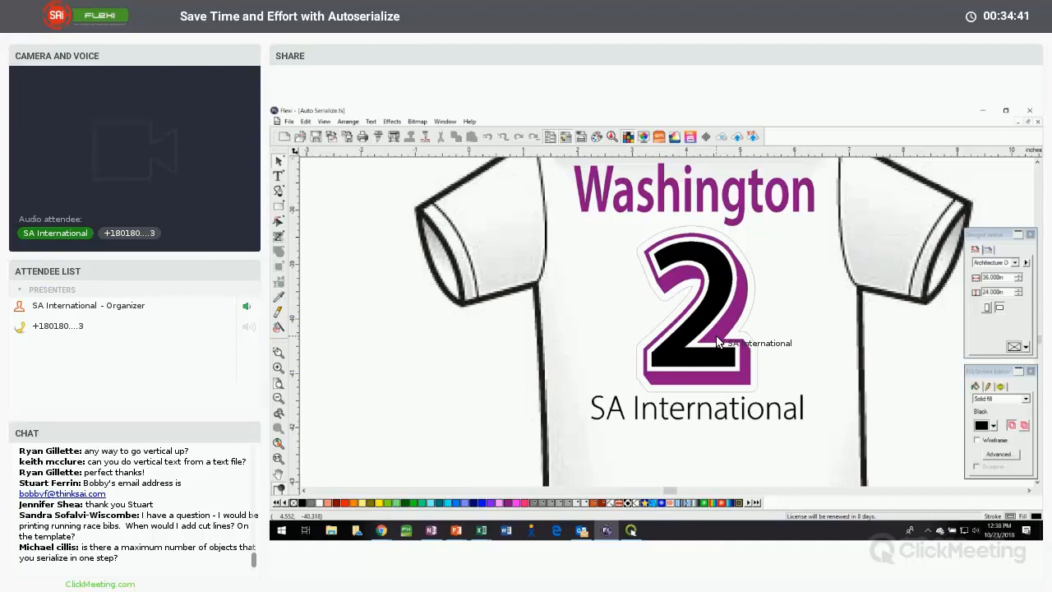
left_click_drag(718, 342, 765, 347)
scroll(767, 344, "down", 7)
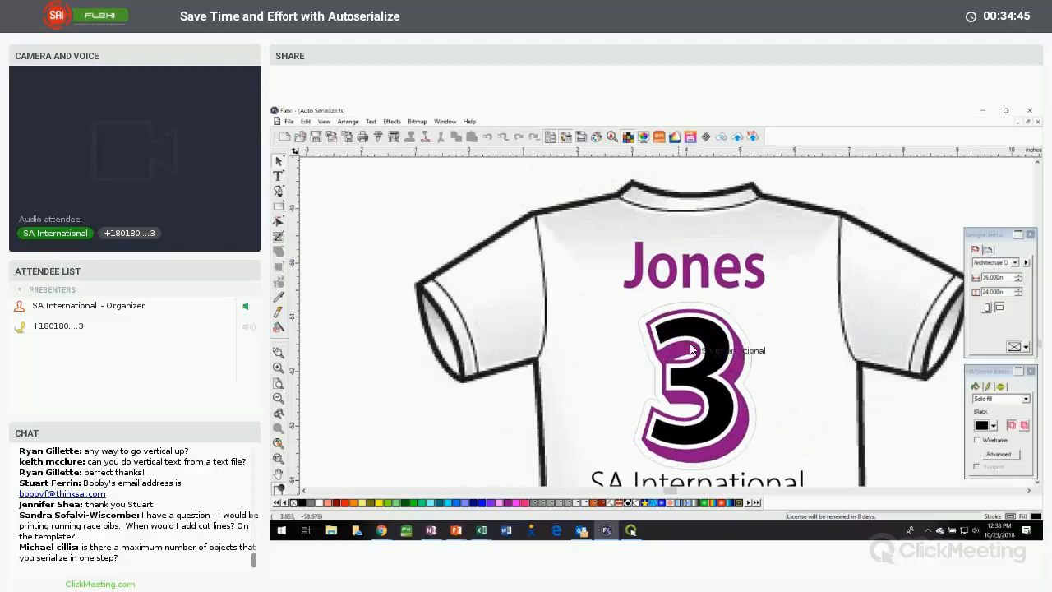
scroll(682, 310, "down", 5)
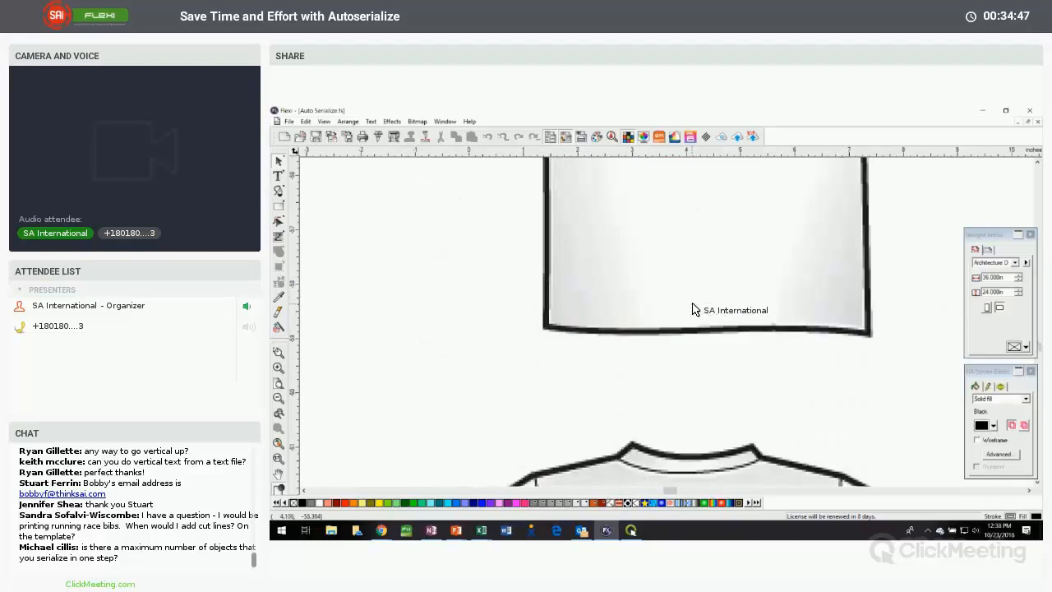
scroll(691, 309, "down", 5)
scroll(692, 309, "down", 3)
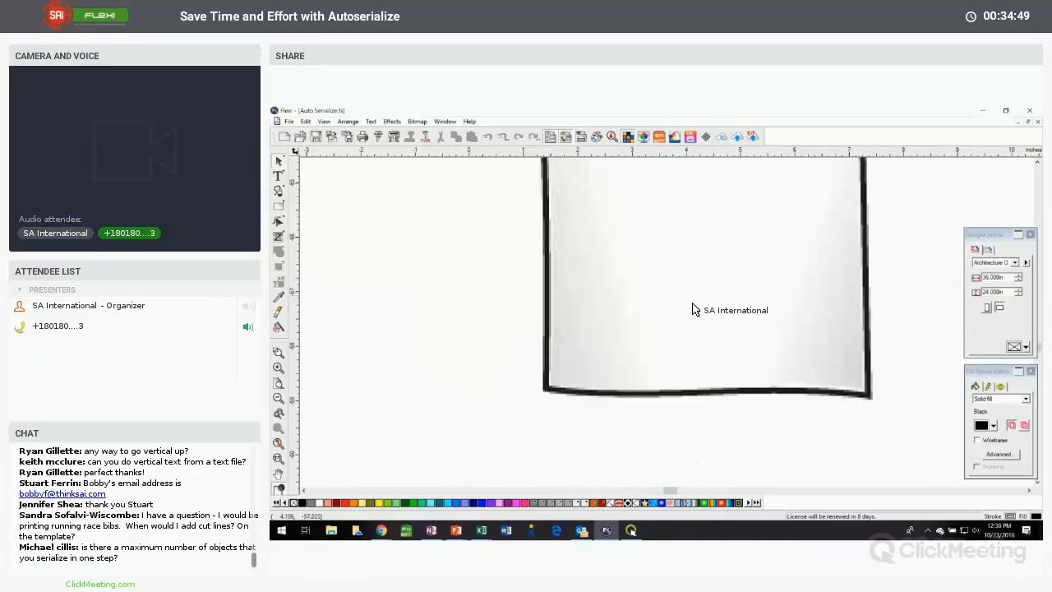
scroll(692, 309, "up", 10)
scroll(692, 309, "up", 10)
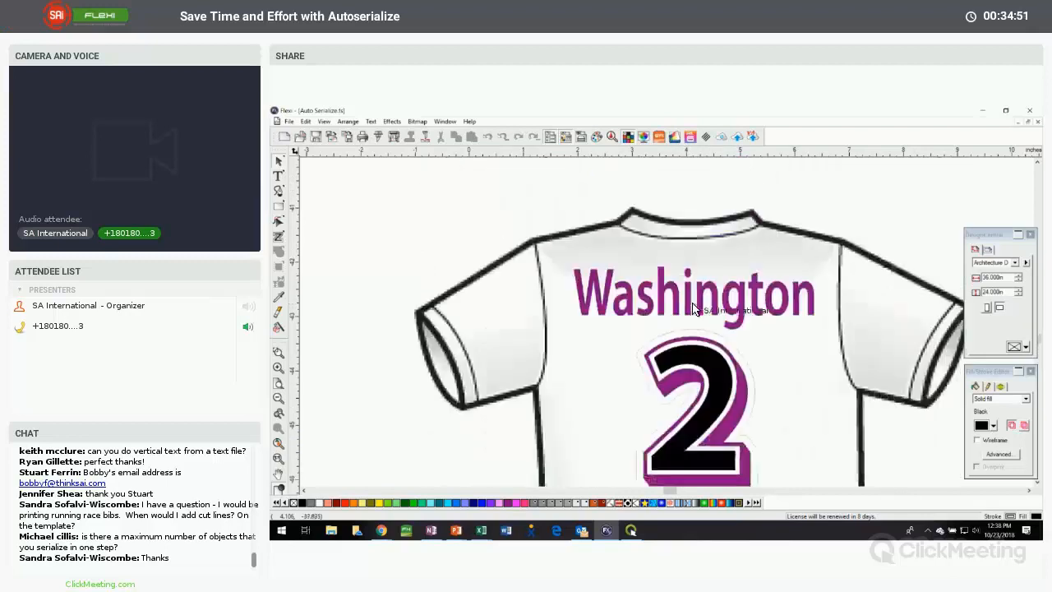
scroll(692, 309, "up", 10)
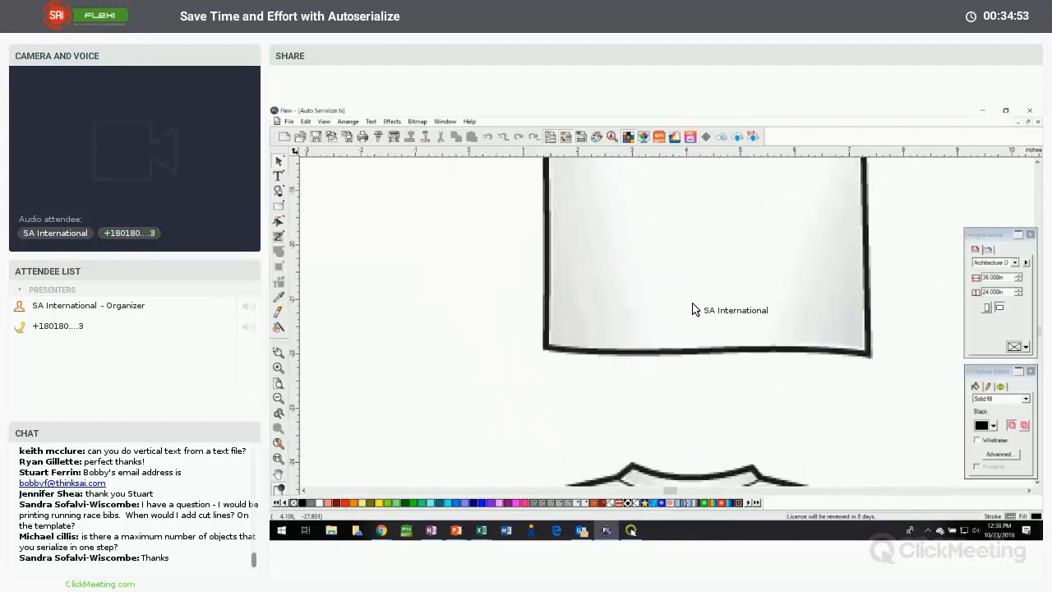
scroll(692, 309, "down", 8)
scroll(692, 309, "up", 6)
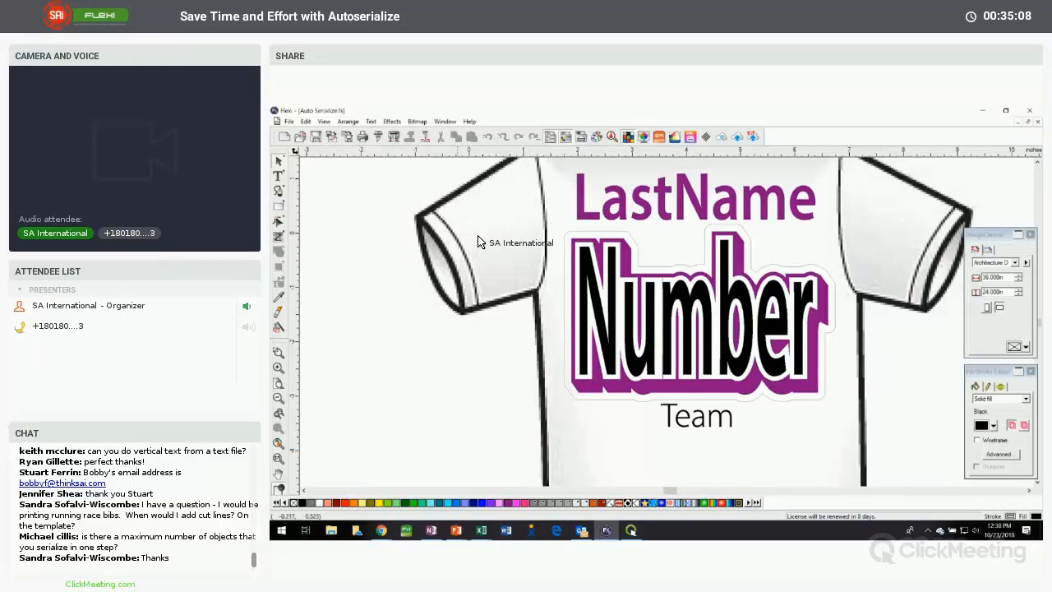
left_click(423, 244)
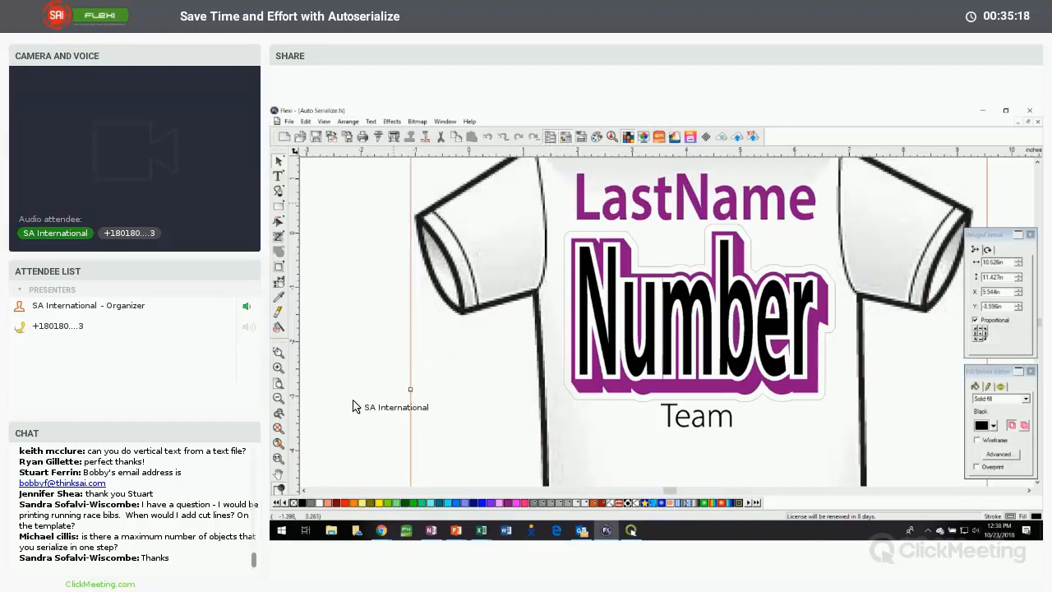
Create a new document and add the text "1" near its upper edge
left_click(283, 136)
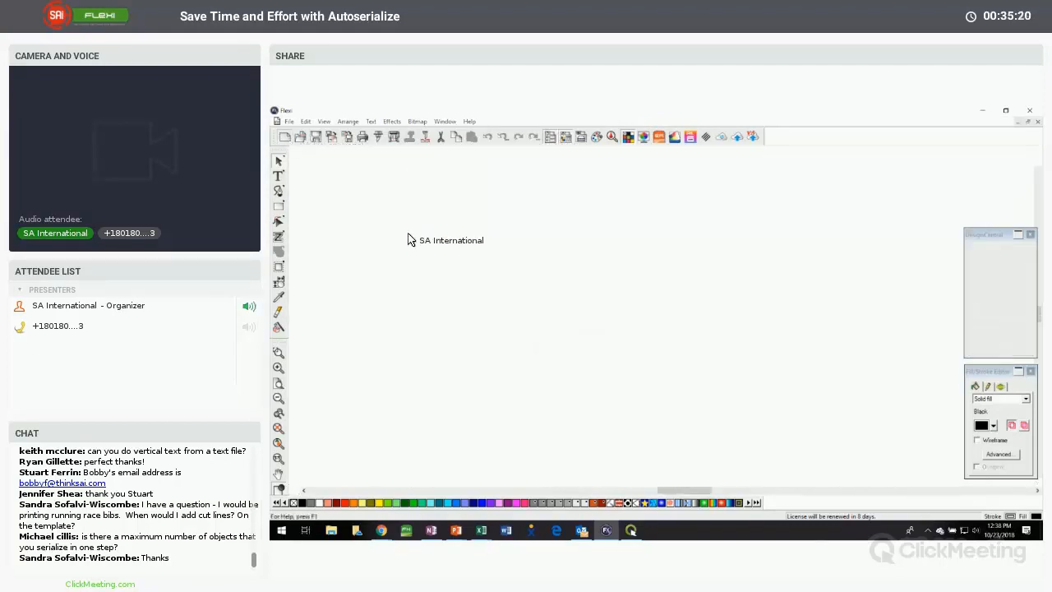
left_click(277, 176)
left_click(332, 201)
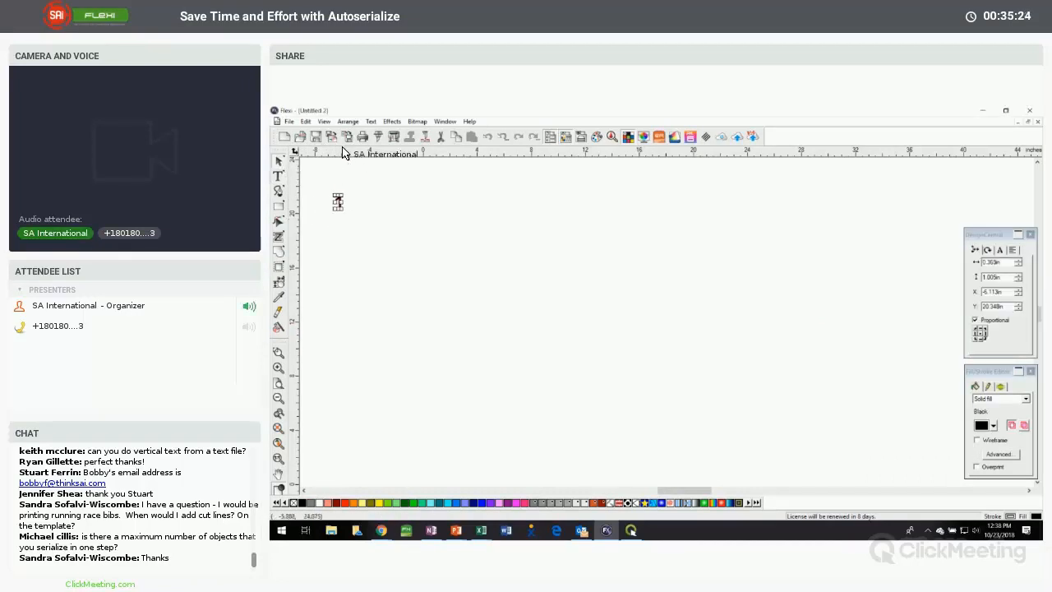
Start serializing the text "1" without a data file and with the first row no longer ignored
left_click(347, 122)
left_click(403, 457)
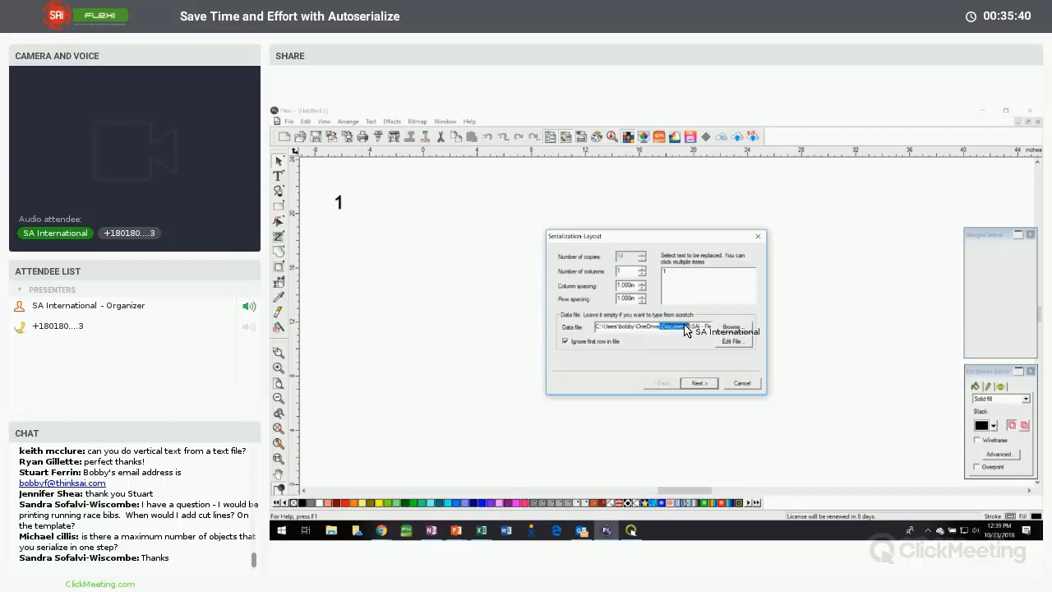
left_click_drag(597, 327, 746, 337)
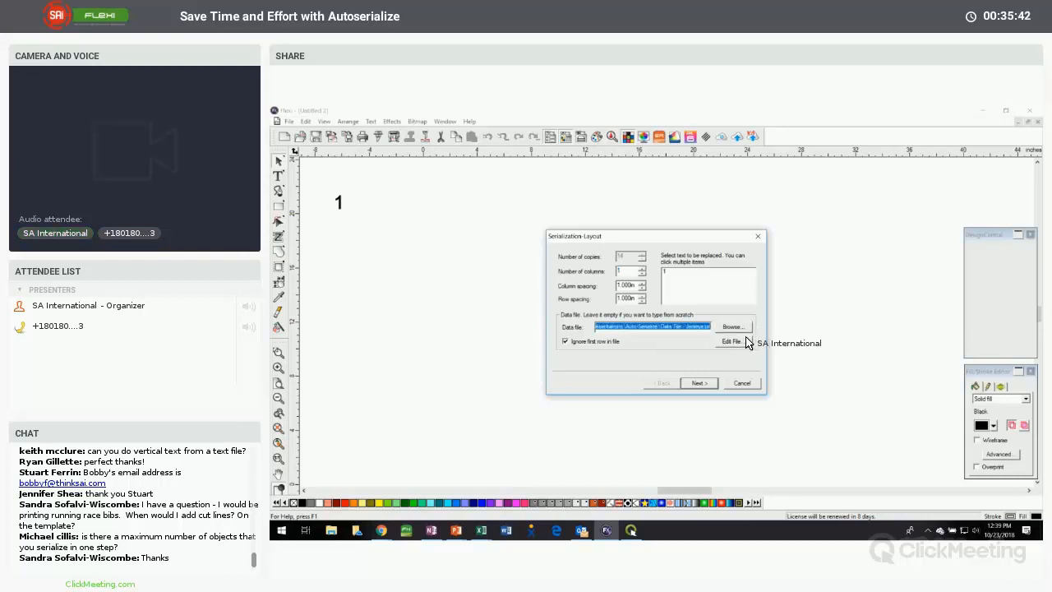
key("Delete")
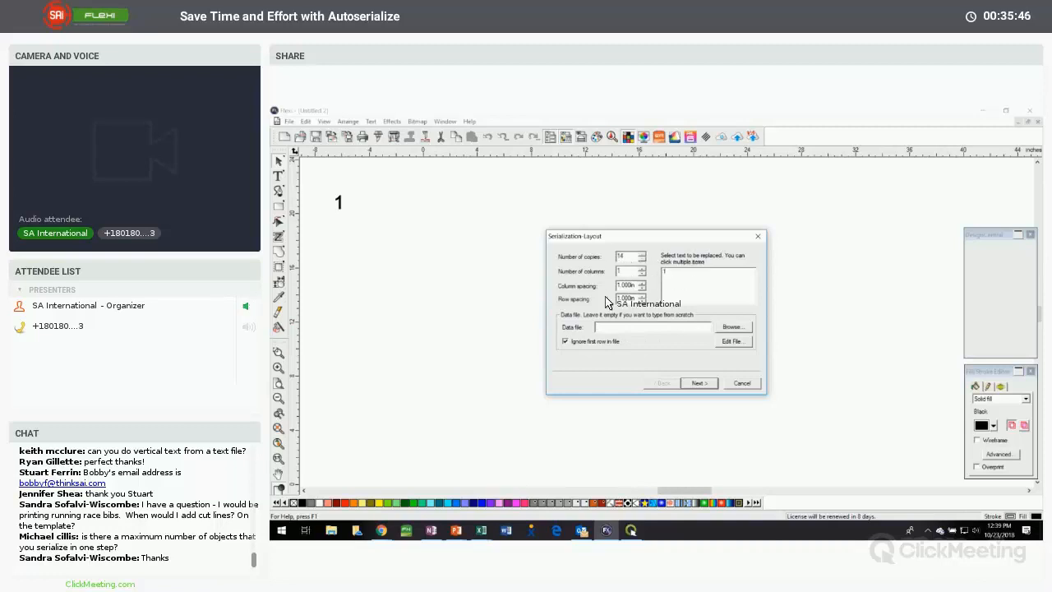
left_click(566, 340)
Try to lay out 25000 copies of the text "1" in 500 columns with 0.5 column and row spacing
key("Tab")
key("Tab")
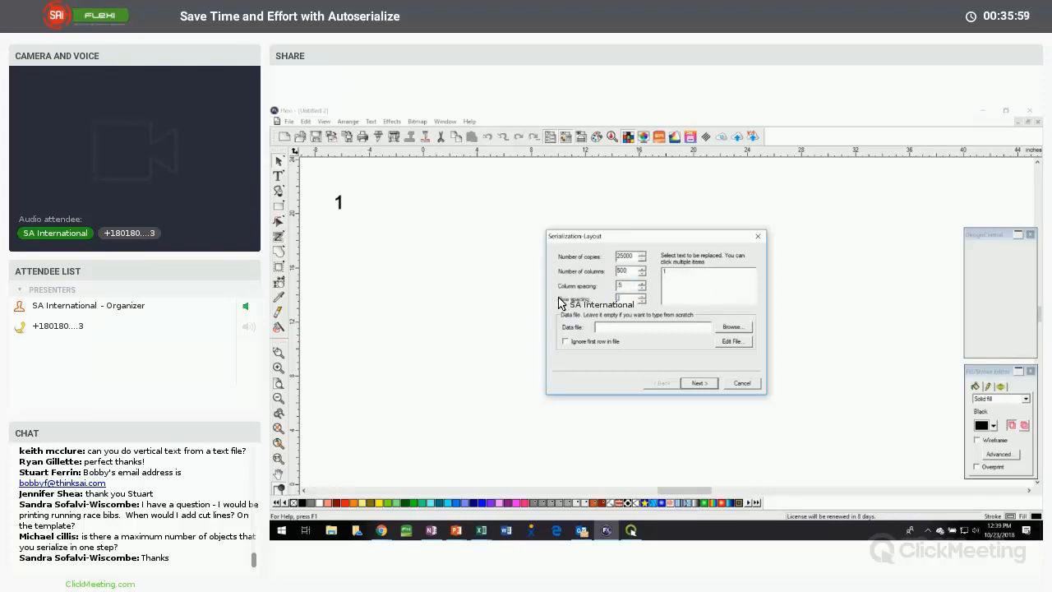
left_click(669, 272)
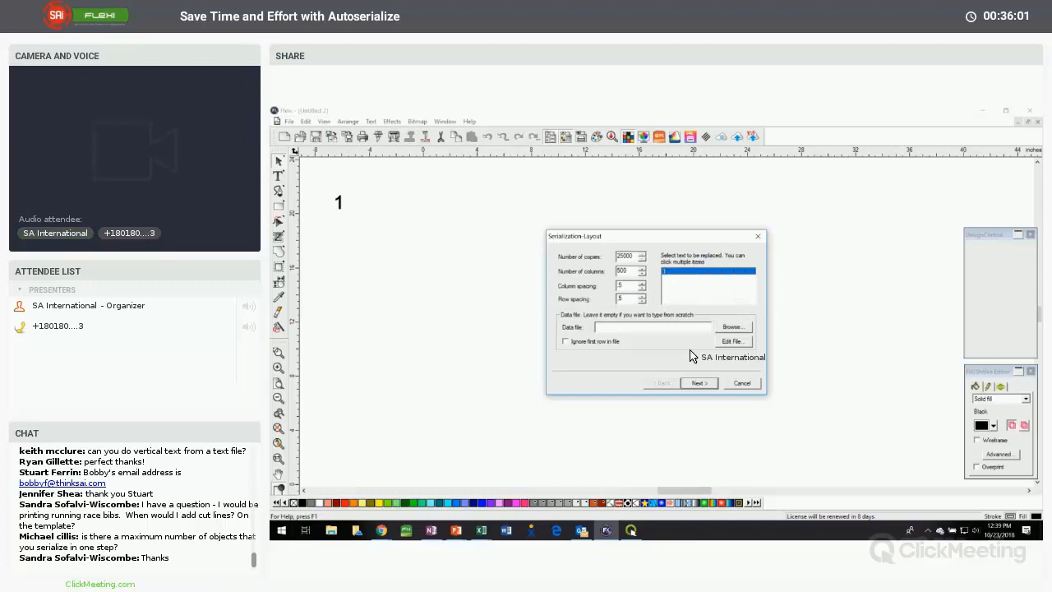
left_click(698, 383)
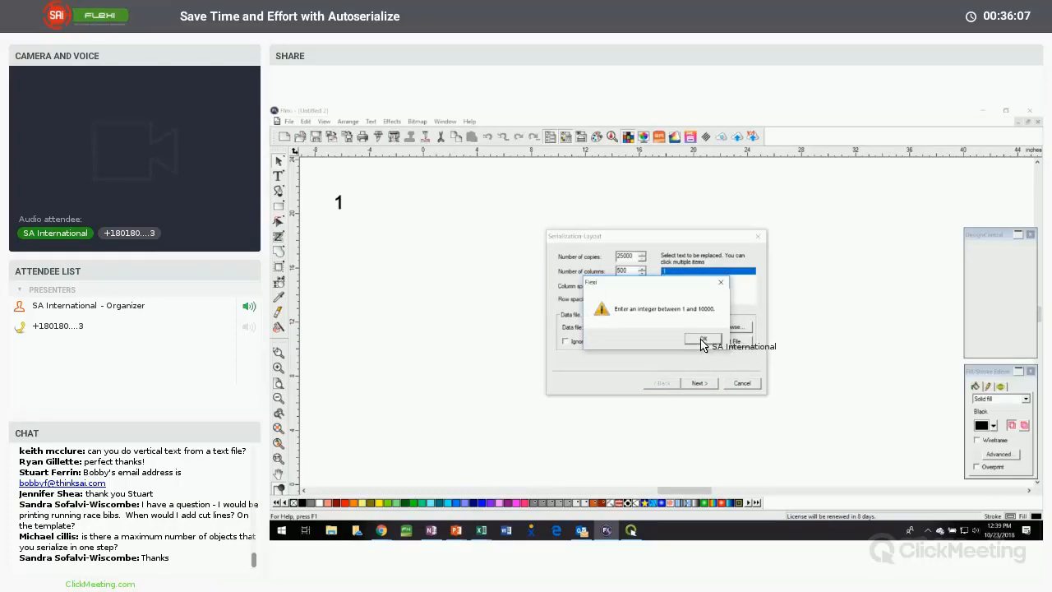
left_click(700, 337)
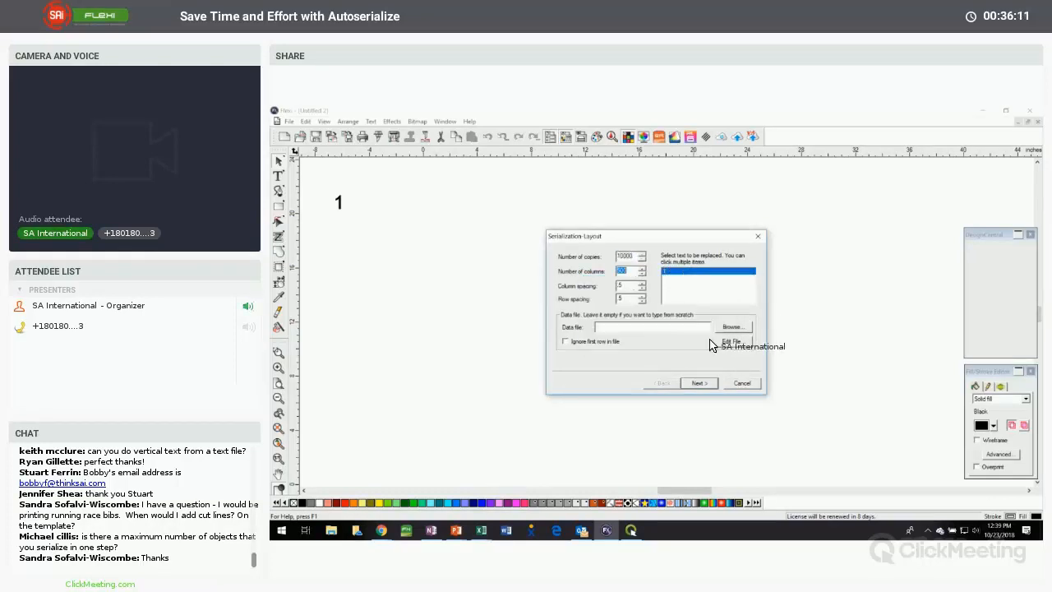
Reduce the copies to 10000 and generate them with Numeric auto serialization using an increment of 1
left_click(698, 382)
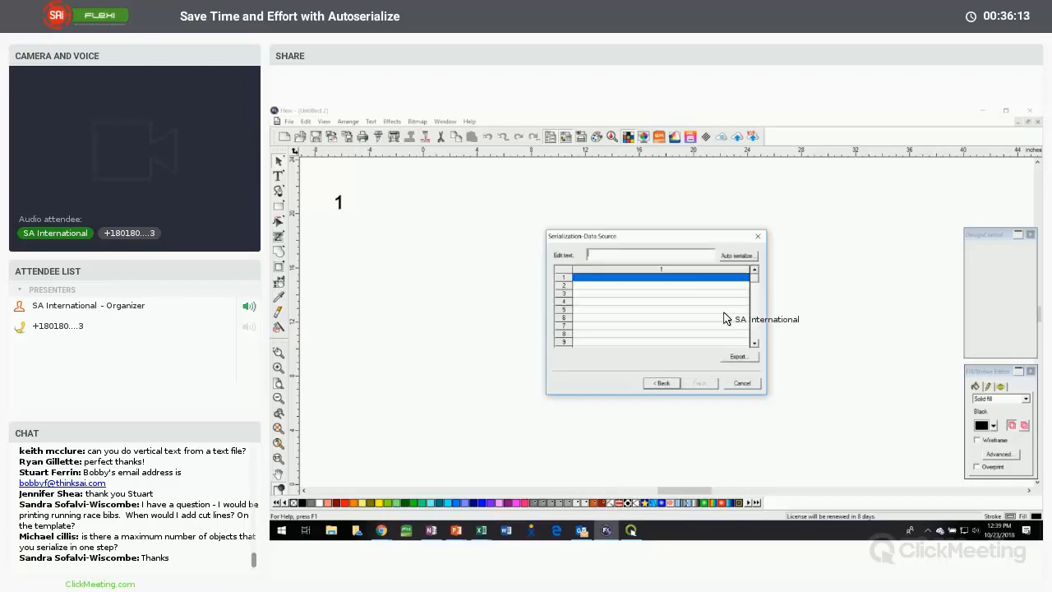
left_click(735, 255)
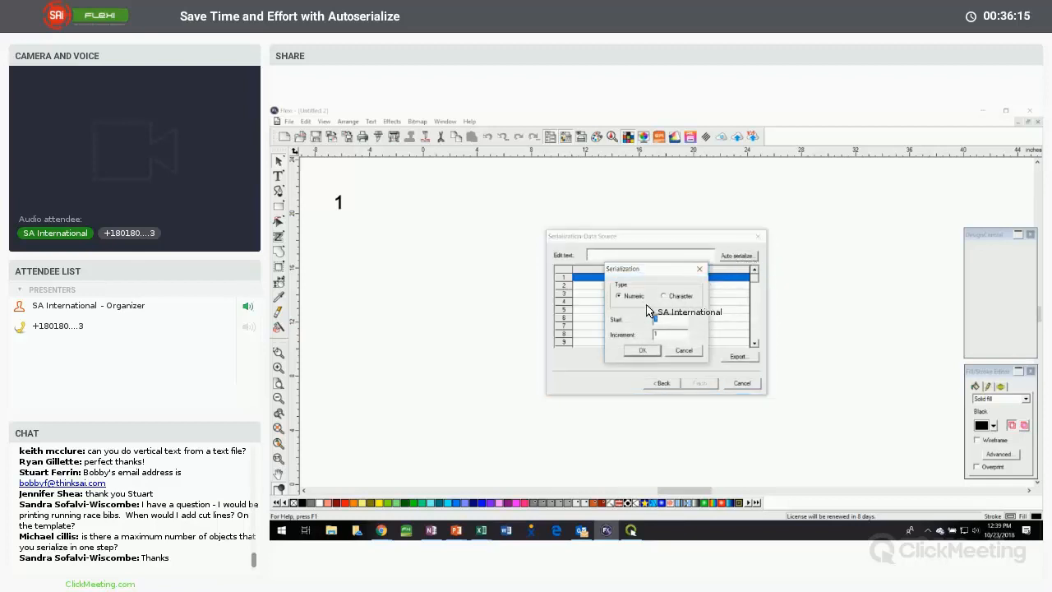
left_click(642, 350)
left_click(698, 383)
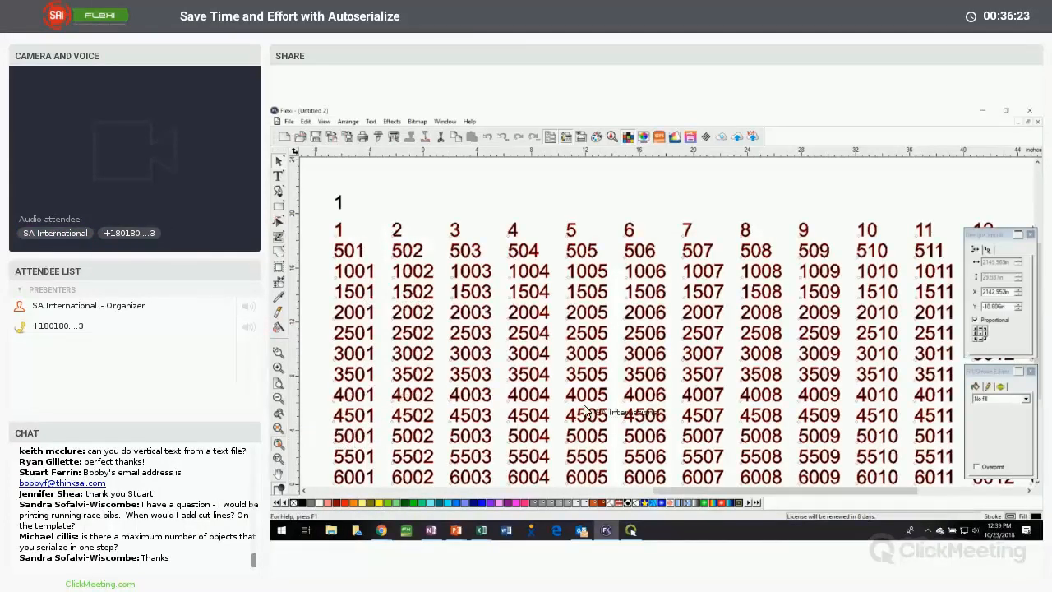
View the full extent of the serialized numbers, deselect them, and close the untitled document without saving
key("F4")
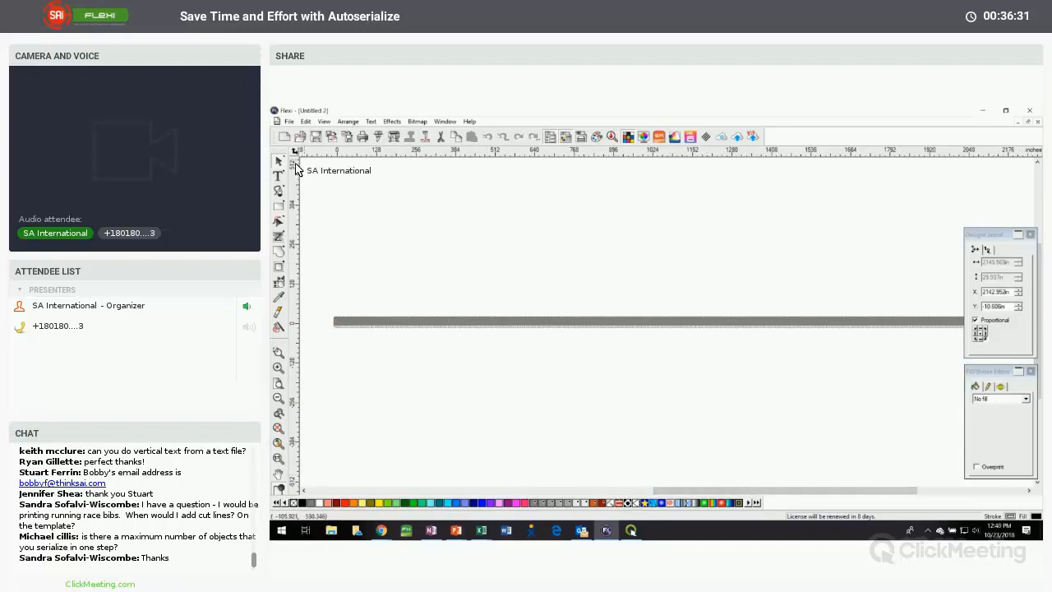
left_click(473, 312)
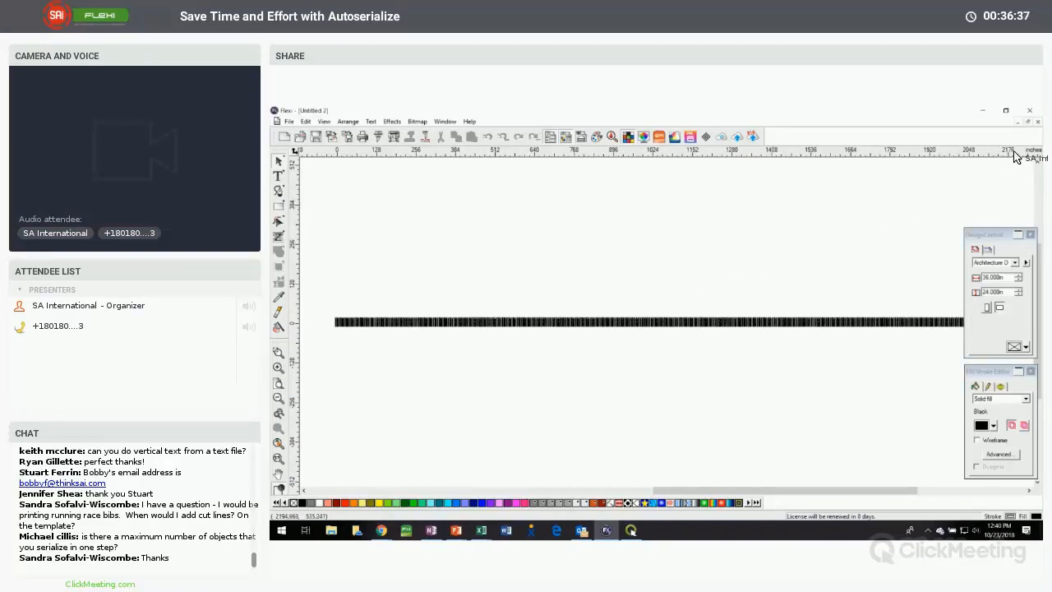
left_click(1036, 122)
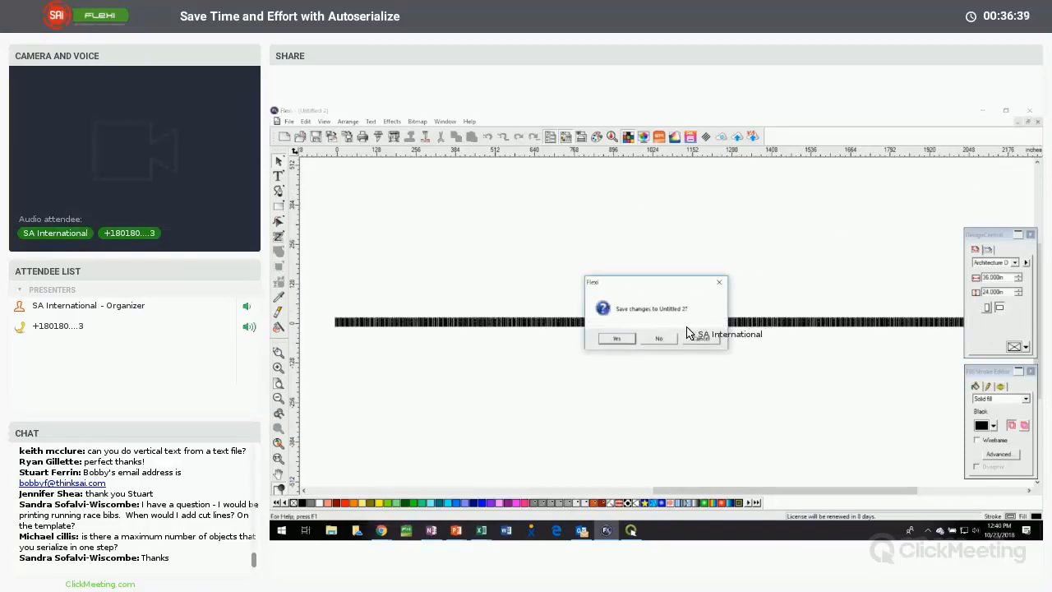
left_click(700, 336)
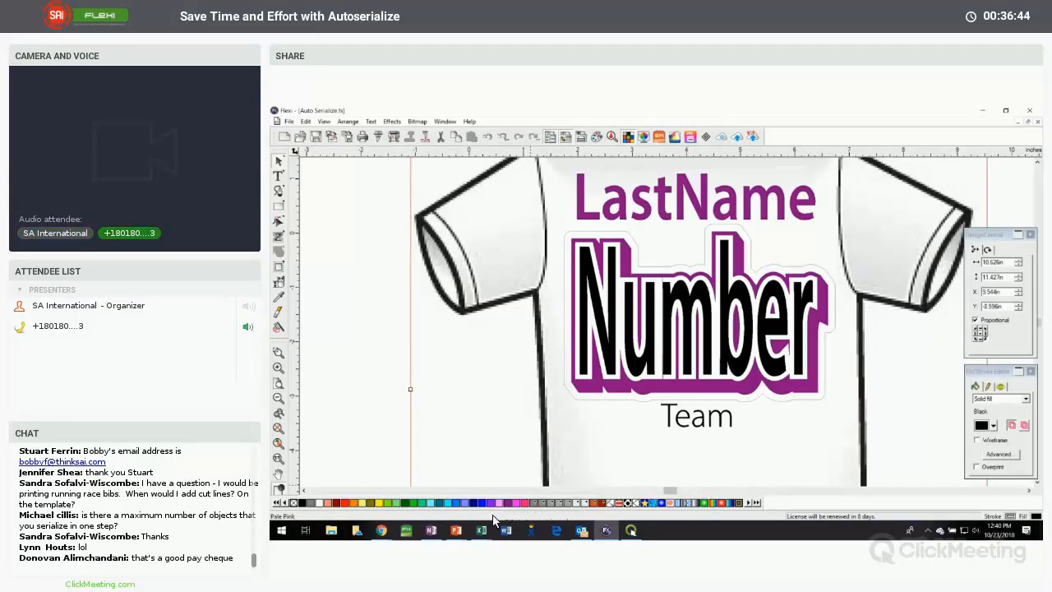
Switch to the PowerPoint presentation and show the Contact SAi slide
left_click(456, 530)
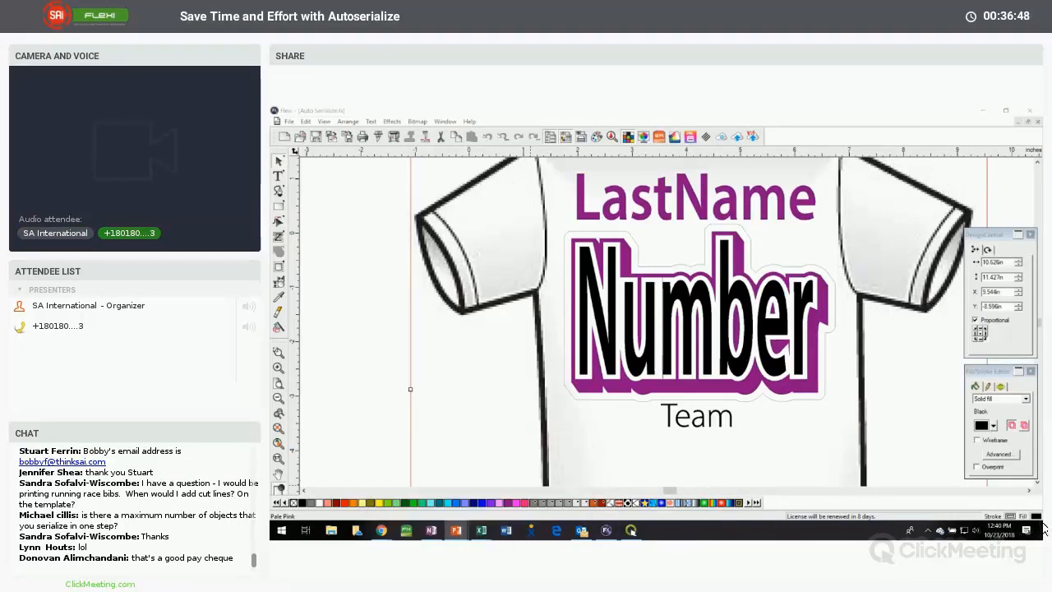
key("alt+Tab")
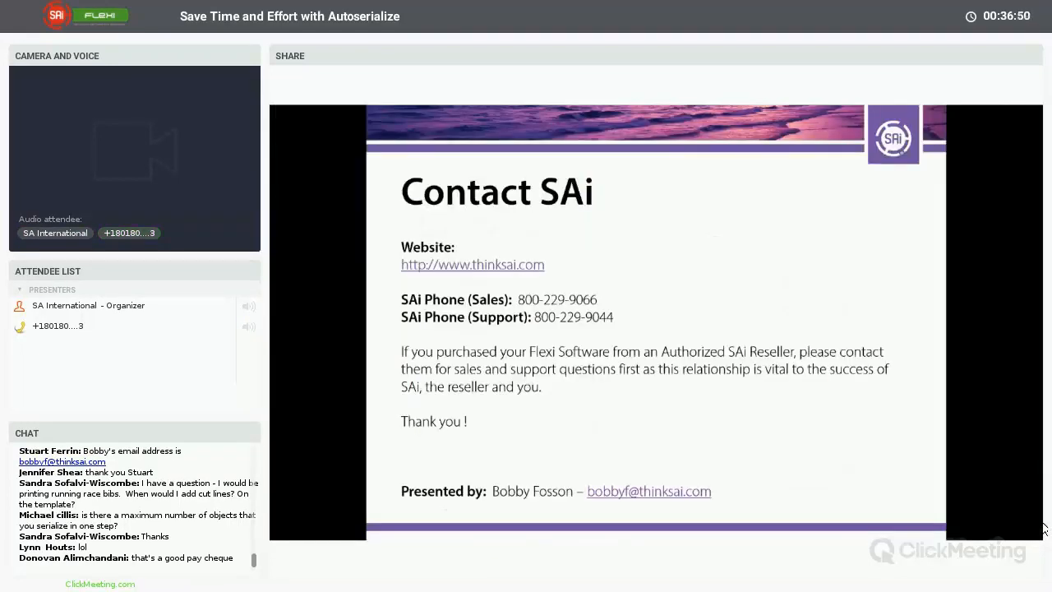